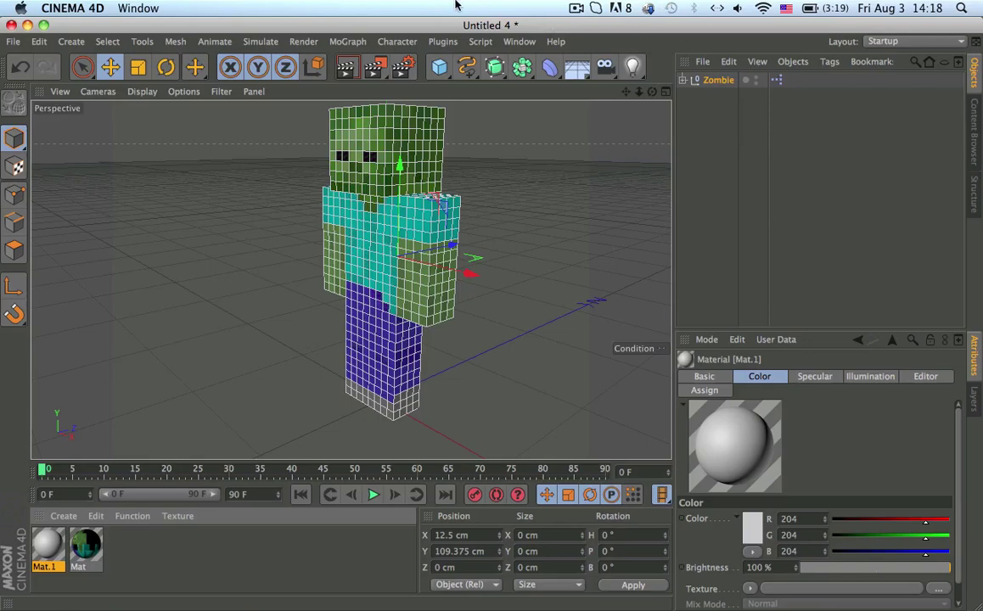
Close the open zombie project and load the Characters rig from the Characters preset folder into an empty scene
left_click(11, 25)
left_click(436, 231)
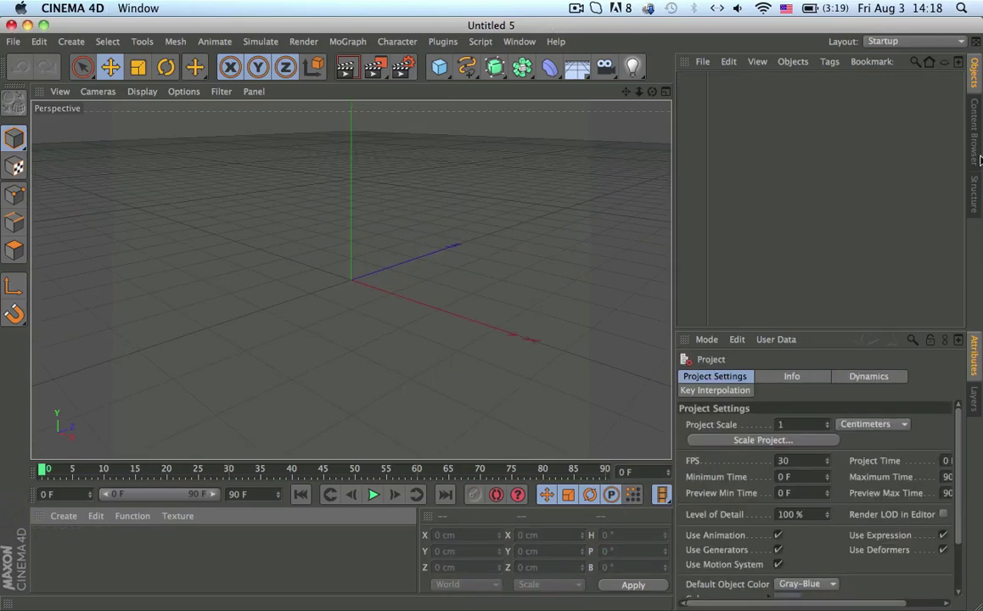
left_click(975, 145)
left_click(905, 195)
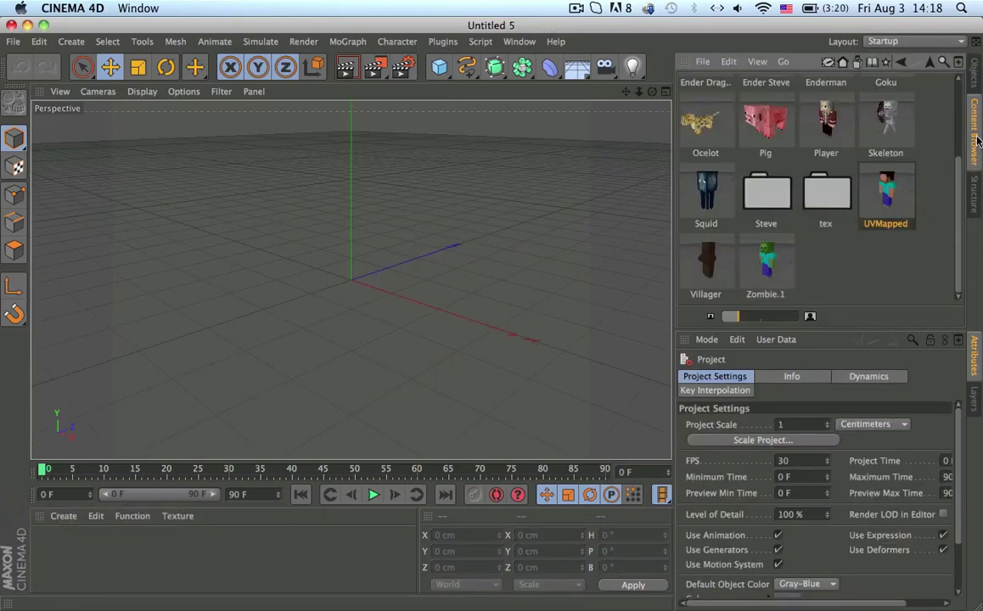
left_click(933, 61)
left_click(933, 61)
double_click(888, 107)
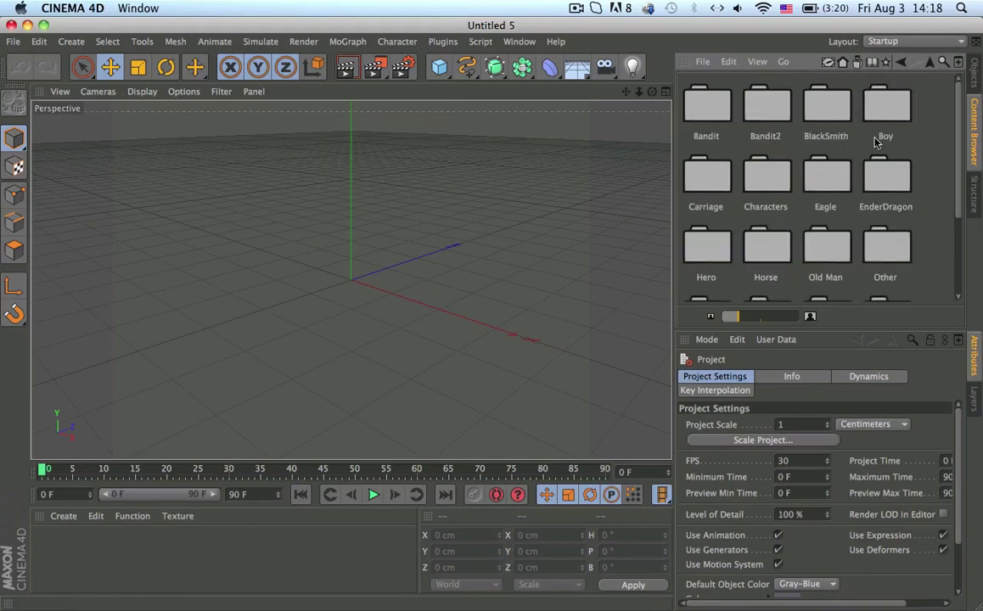
left_click(773, 181)
double_click(774, 180)
double_click(704, 100)
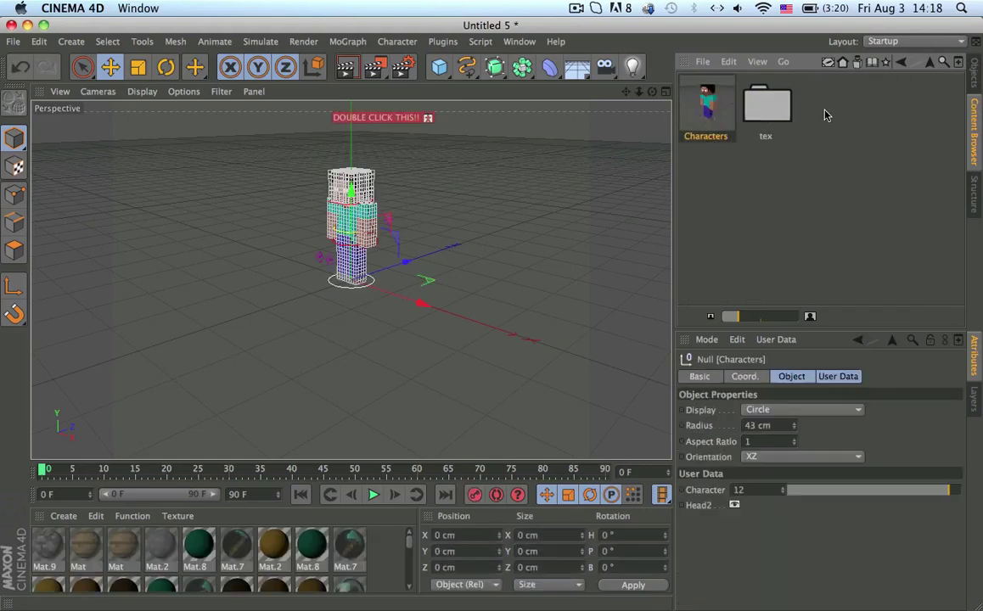
Switch the Characters rig between skins with its Character user data, ending on the value 13
left_click(974, 77)
middle_click_drag(391, 180, 428, 193, "alt")
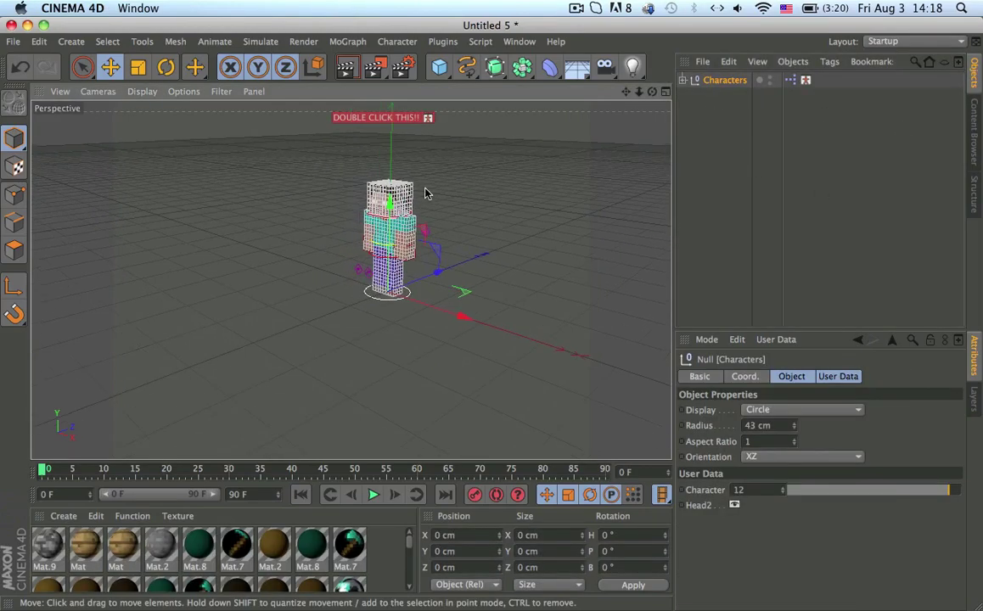
right_click_drag(386, 208, 614, 237, "alt")
middle_click_drag(532, 213, 510, 182, "alt")
right_click_drag(510, 182, 507, 178, "alt")
middle_click_drag(460, 195, 432, 236, "alt")
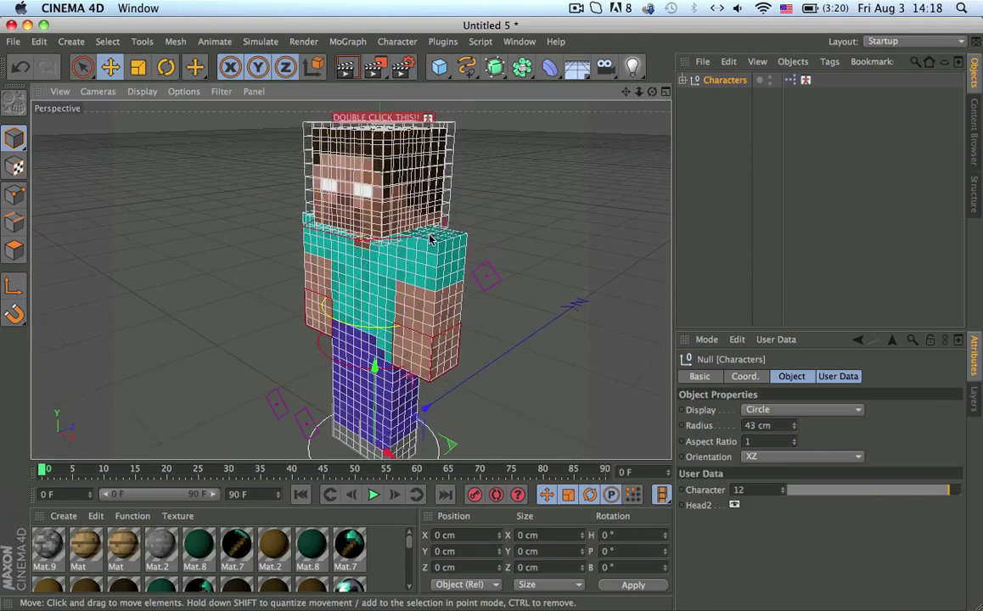
left_click(841, 491)
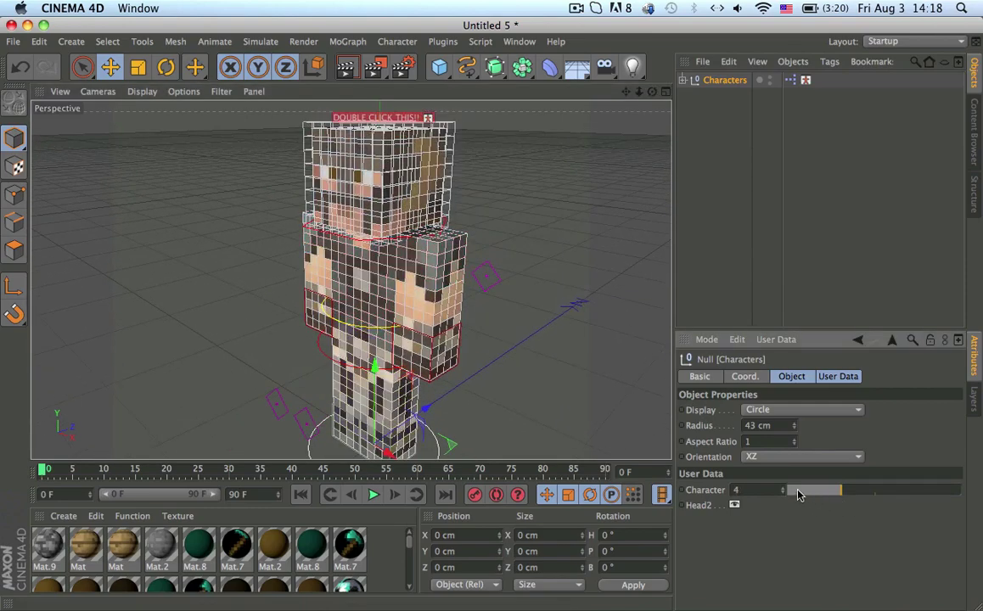
left_click_drag(799, 495, 965, 493)
Examine the Characters rig from several angles and distances, with the selection wireframe cleared
left_click_drag(391, 193, 344, 348, "alt")
middle_click_drag(344, 365, 338, 268, "alt")
right_click_drag(336, 268, 586, 429, "alt")
middle_click_drag(533, 281, 521, 346, "alt")
right_click_drag(459, 279, 365, 259, "alt")
middle_click_drag(449, 170, 417, 210, "alt")
right_click_drag(428, 195, 285, 217, "alt")
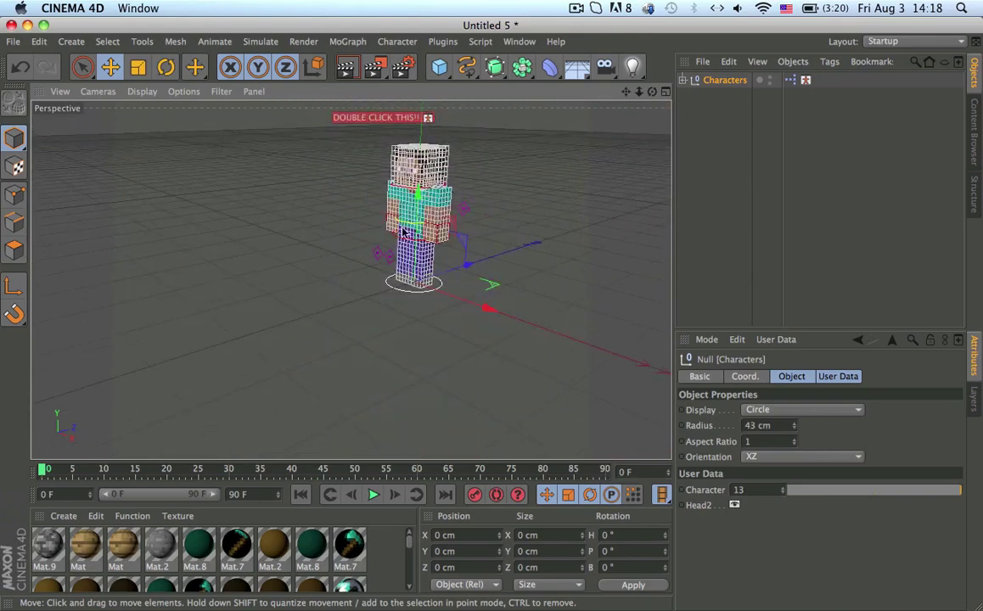
middle_click_drag(403, 227, 346, 214, "alt")
right_click_drag(339, 222, 481, 250, "alt")
middle_click_drag(442, 262, 438, 311, "alt")
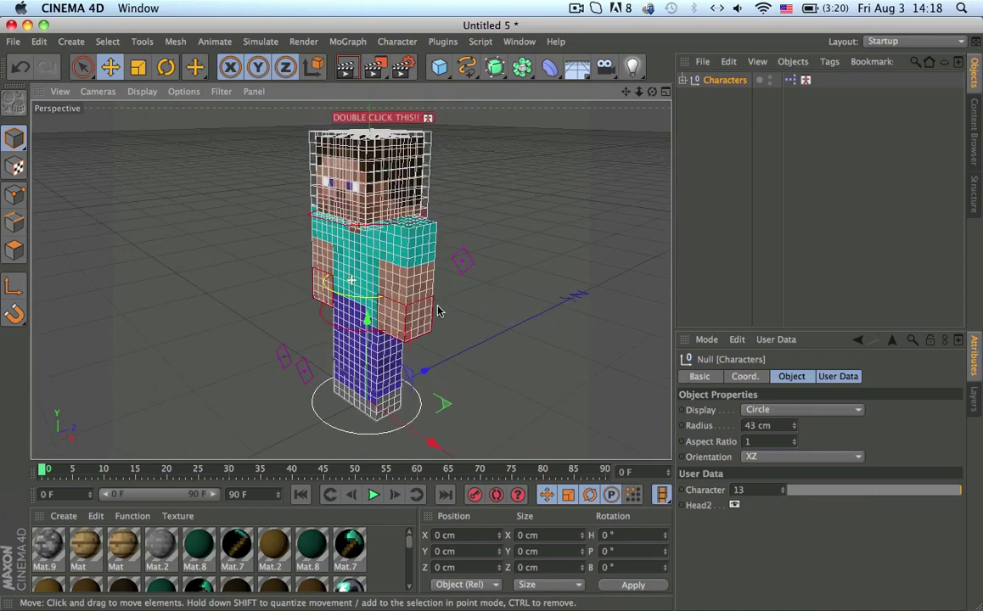
scroll(326, 265, "up", 4)
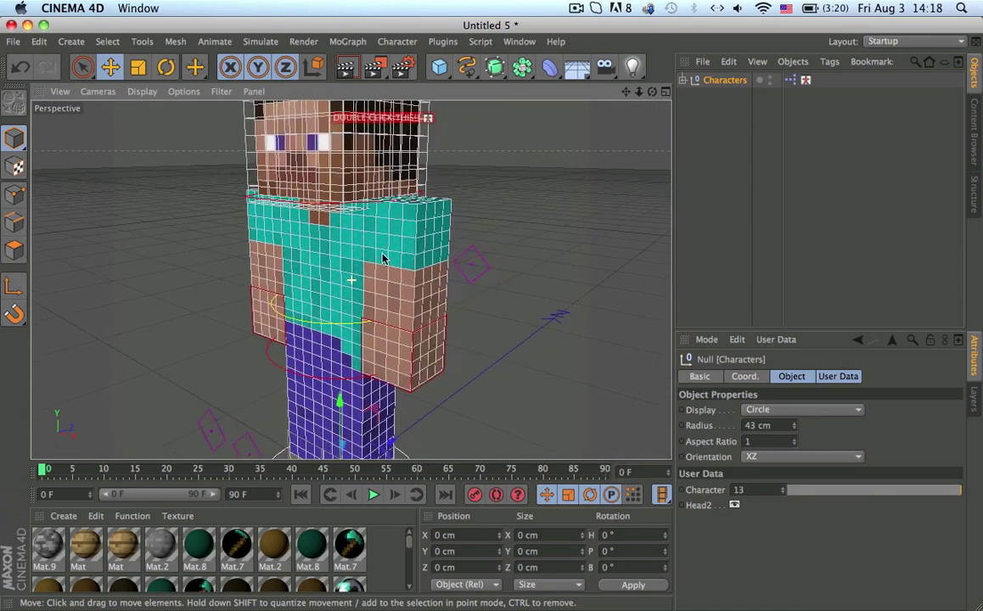
scroll(344, 254, "down", 3)
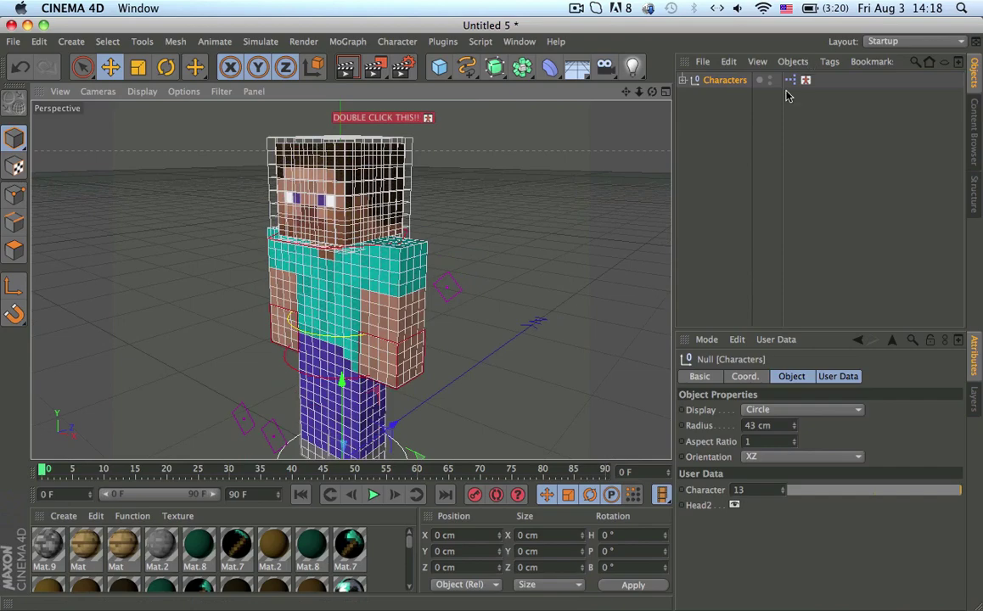
left_click(728, 113)
middle_click_drag(444, 250, 451, 228, "alt")
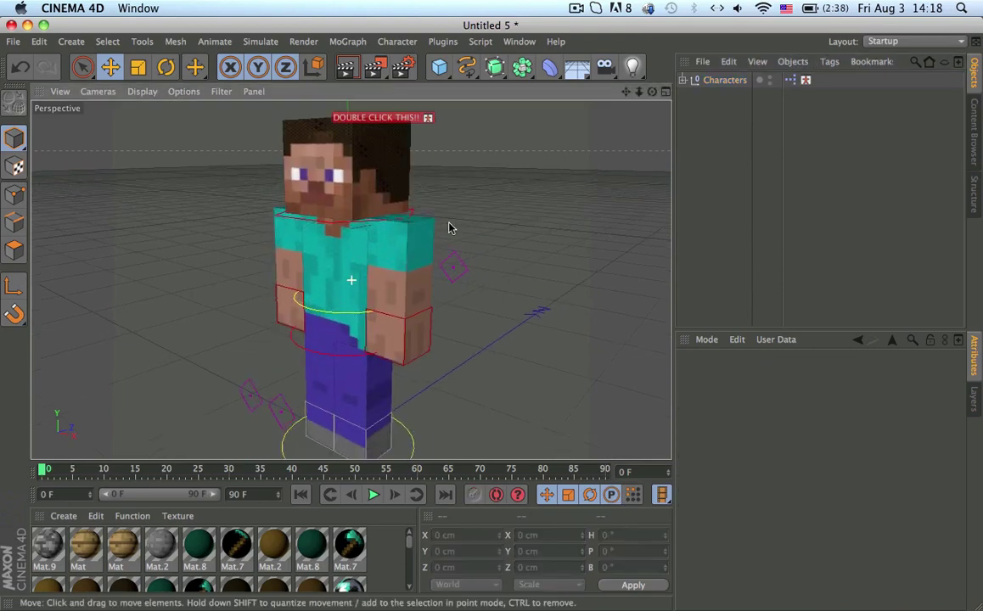
left_click_drag(450, 227, 363, 226, "alt")
scroll(364, 225, "up", 2)
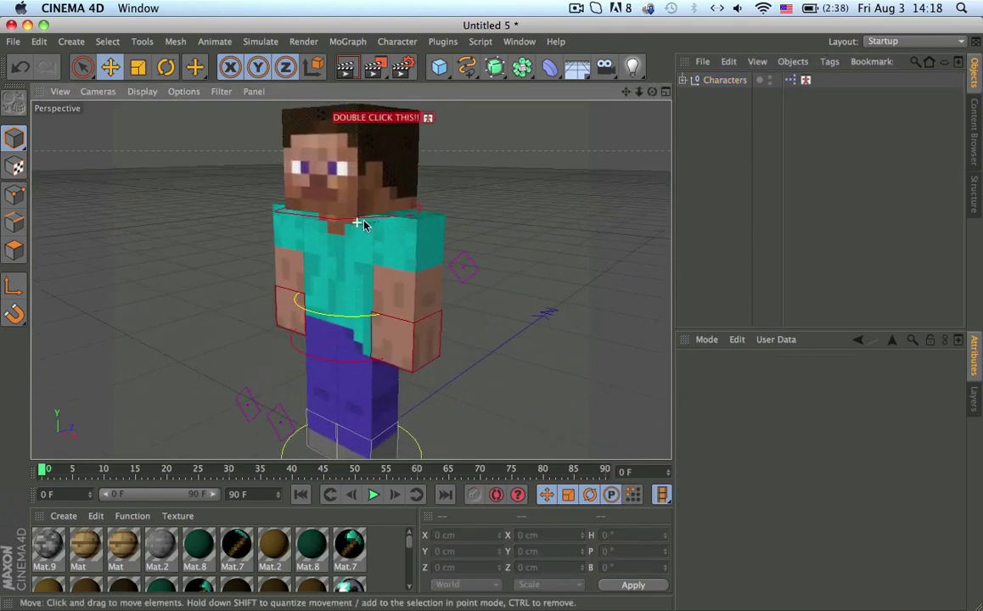
scroll(365, 225, "down", 3)
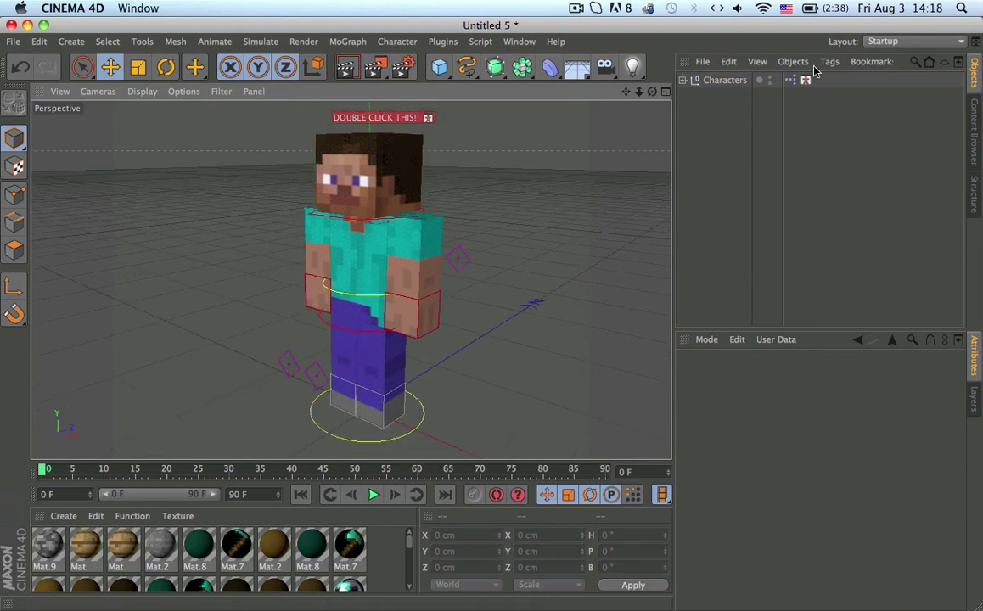
Inspect the XPresso node network attached to the Characters object, and close its editor
left_click(789, 79)
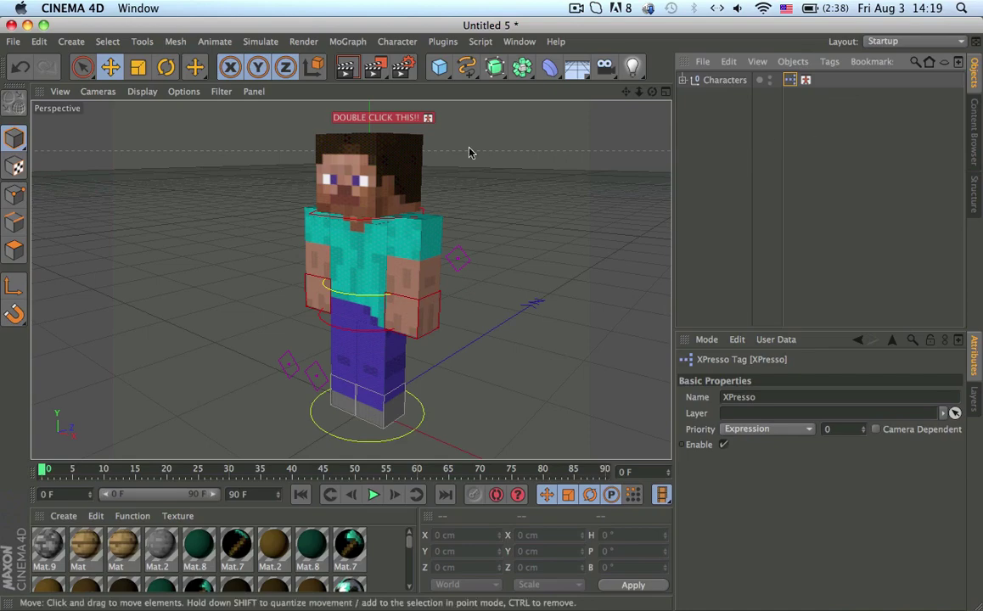
double_click(790, 79)
scroll(281, 213, "down", 5)
scroll(309, 264, "up", 1)
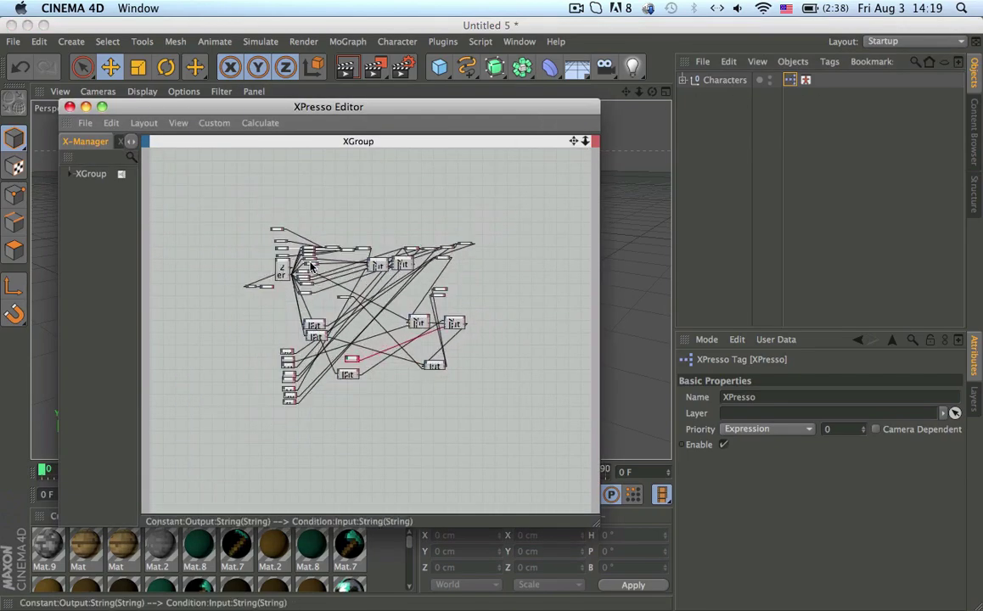
scroll(311, 267, "up", 4)
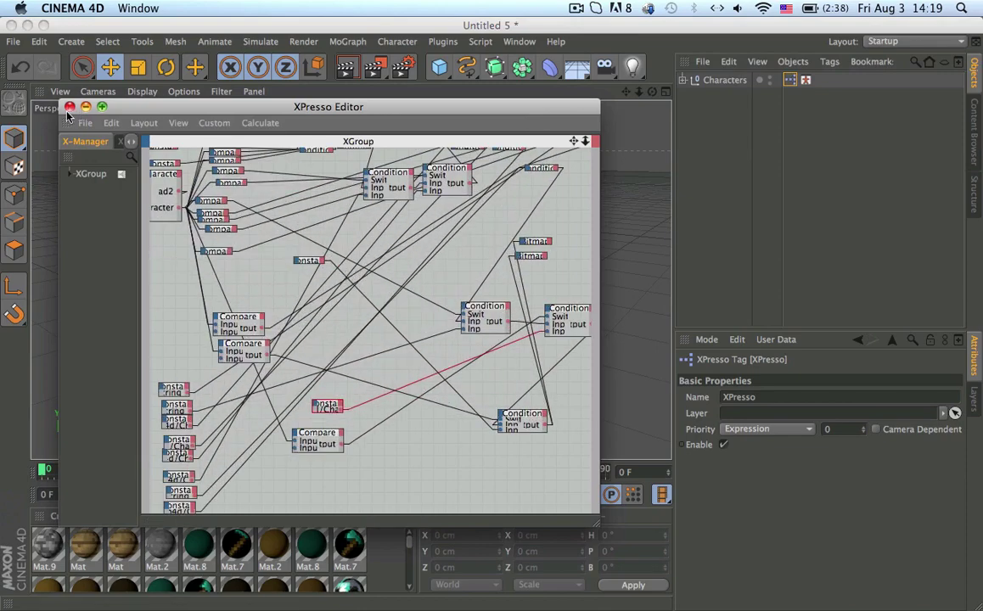
left_click(70, 107)
Create a new empty project
left_click(15, 42)
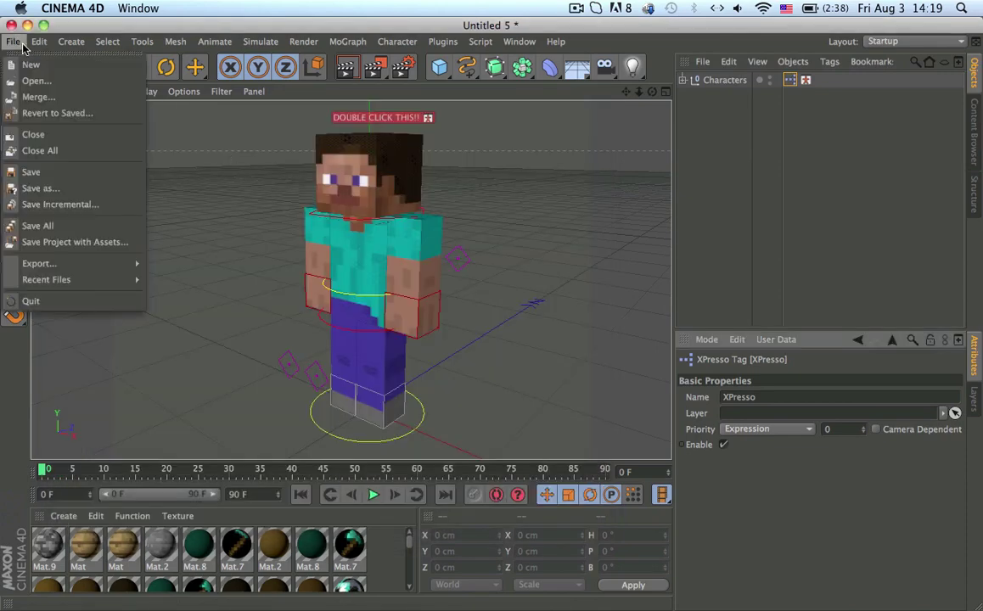
left_click(23, 45)
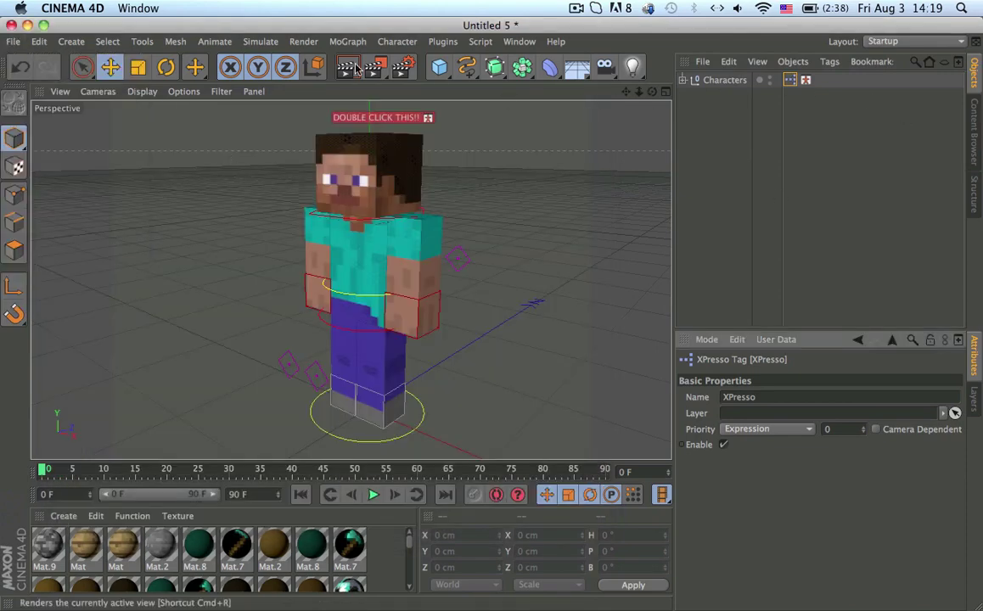
left_click(13, 42)
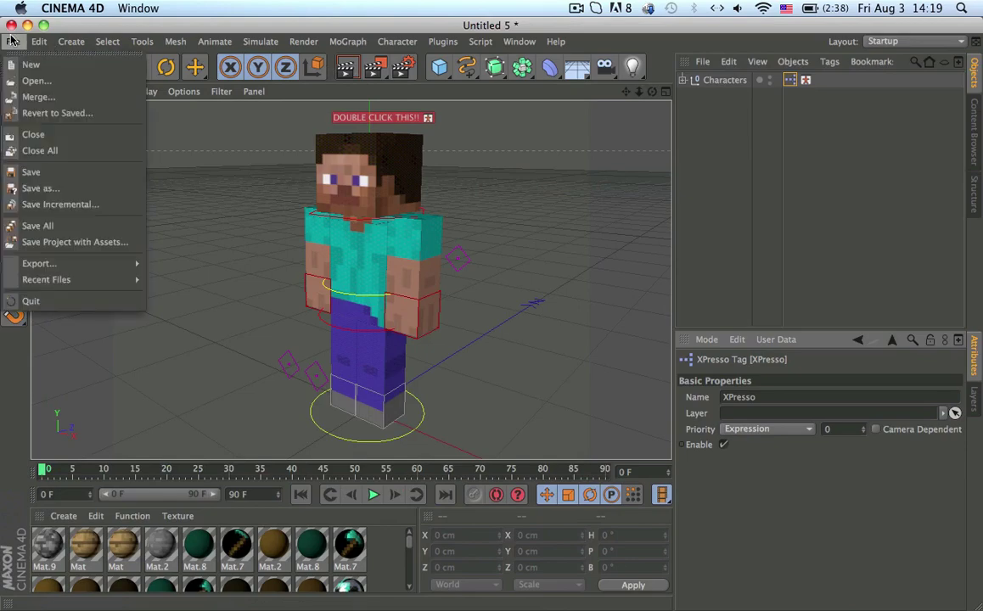
left_click(29, 63)
Browse the preset library to the Minecraft 2 folder
left_click(977, 109)
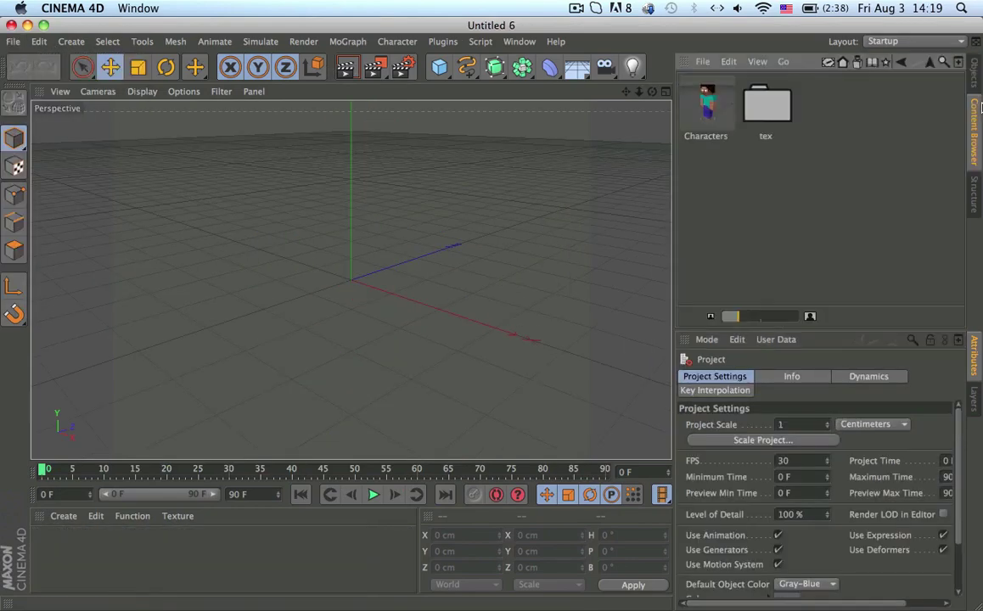
left_click(941, 61)
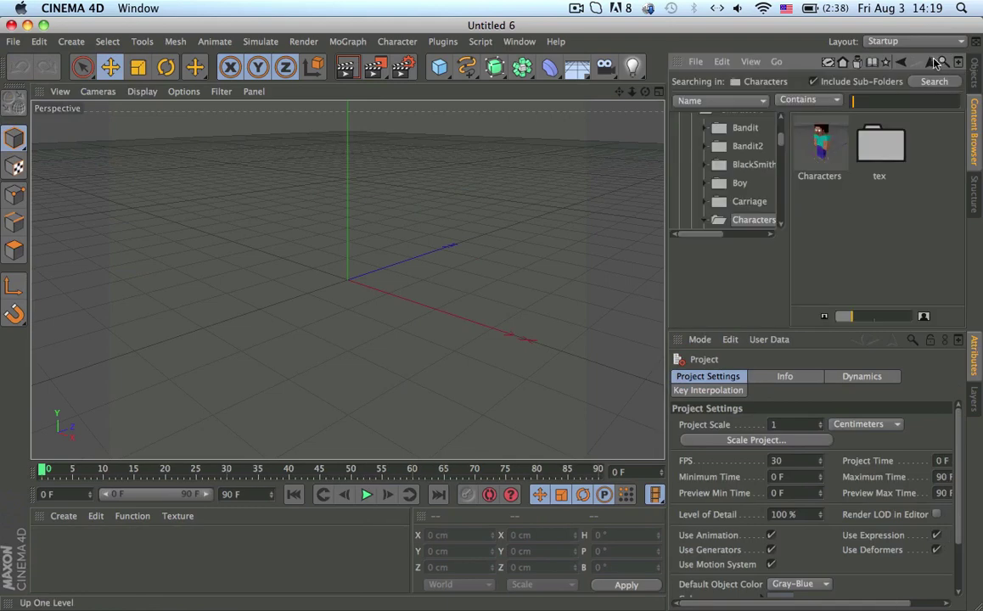
left_click(930, 63)
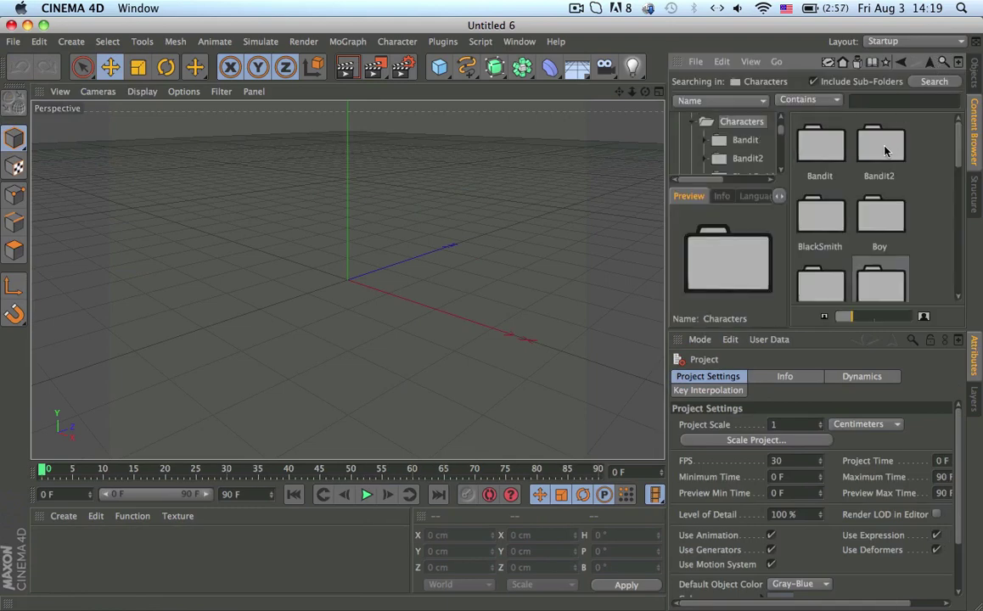
left_click(829, 62)
scroll(896, 267, "down", 3)
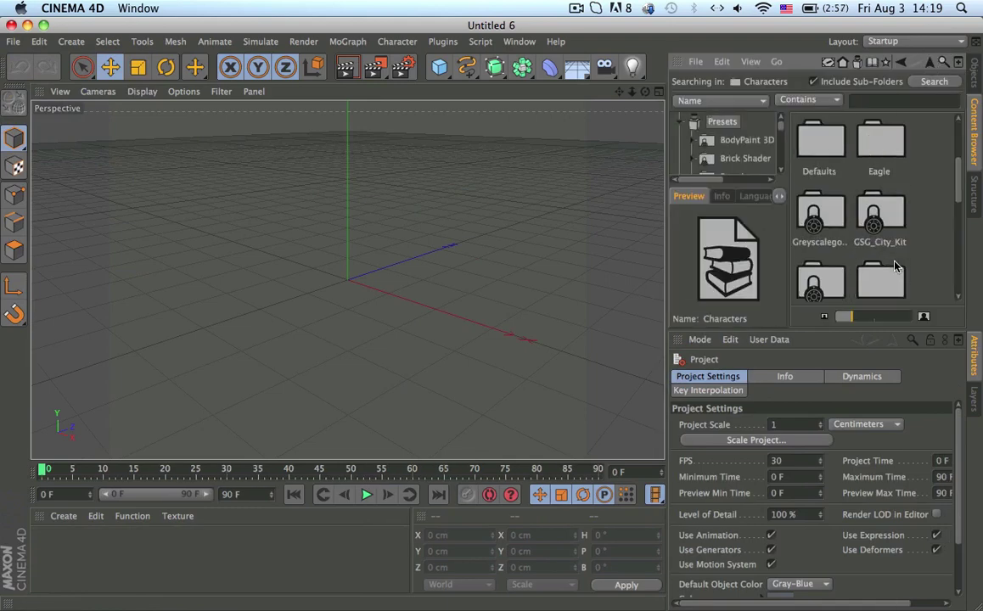
scroll(896, 253, "down", 1)
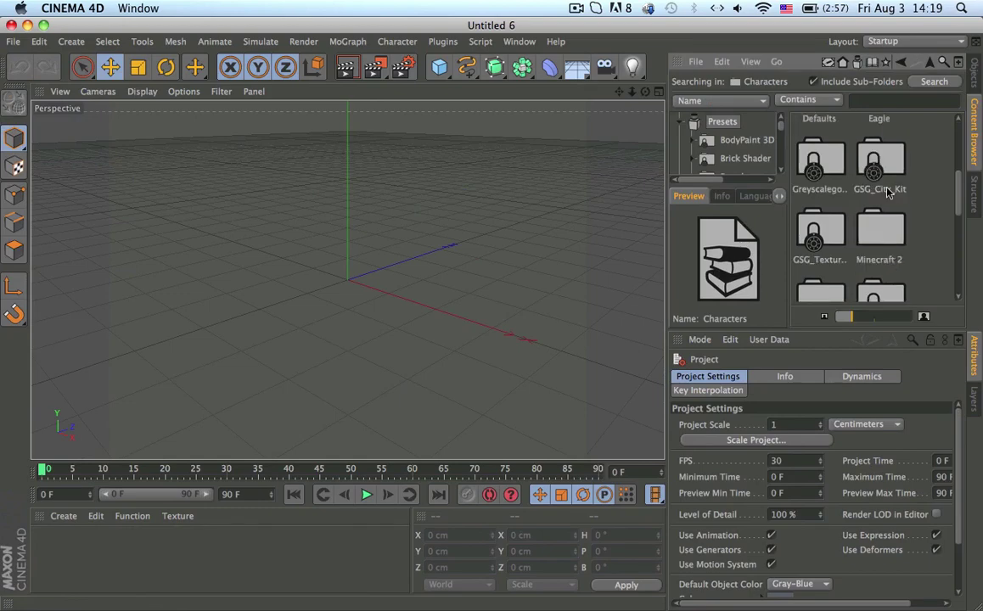
double_click(883, 225)
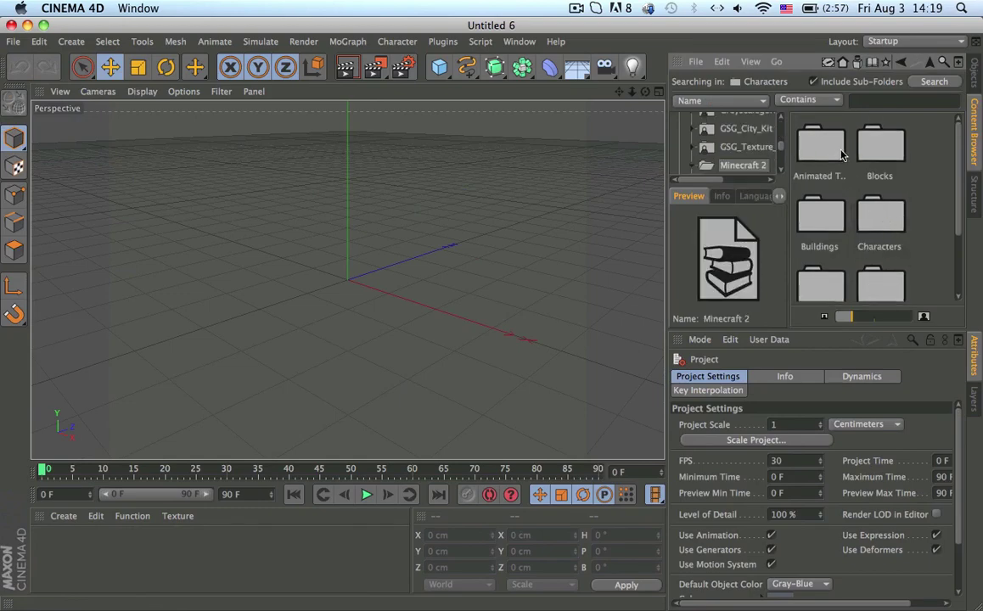
Load the Zombie.1 model from the Characters folder of Minecraft 2 into the scene and show the object hierarchy
scroll(843, 156, "down", 1)
double_click(880, 136)
scroll(880, 252, "down", 3)
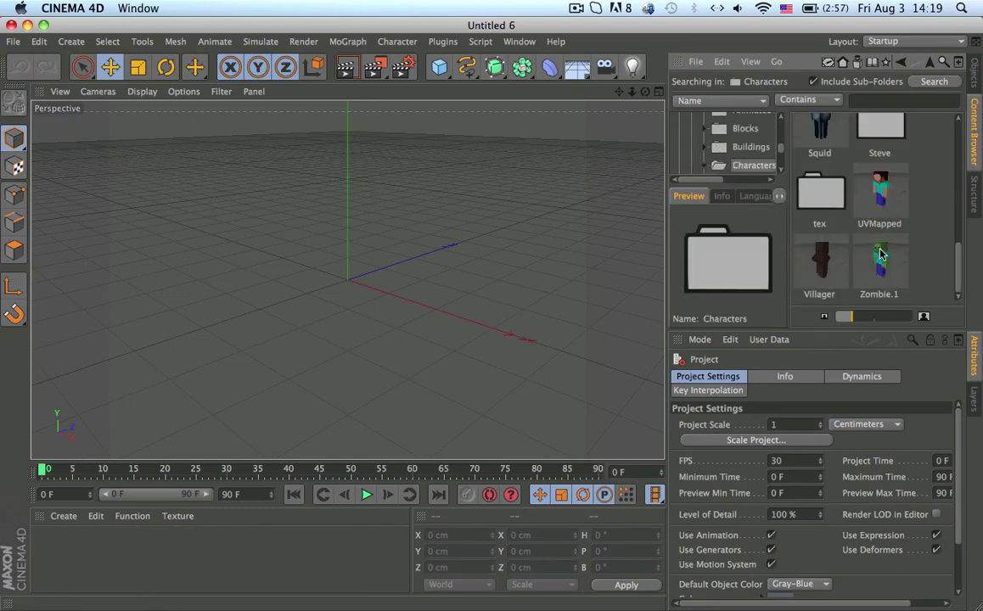
left_click(880, 252)
double_click(892, 266)
left_click(978, 85)
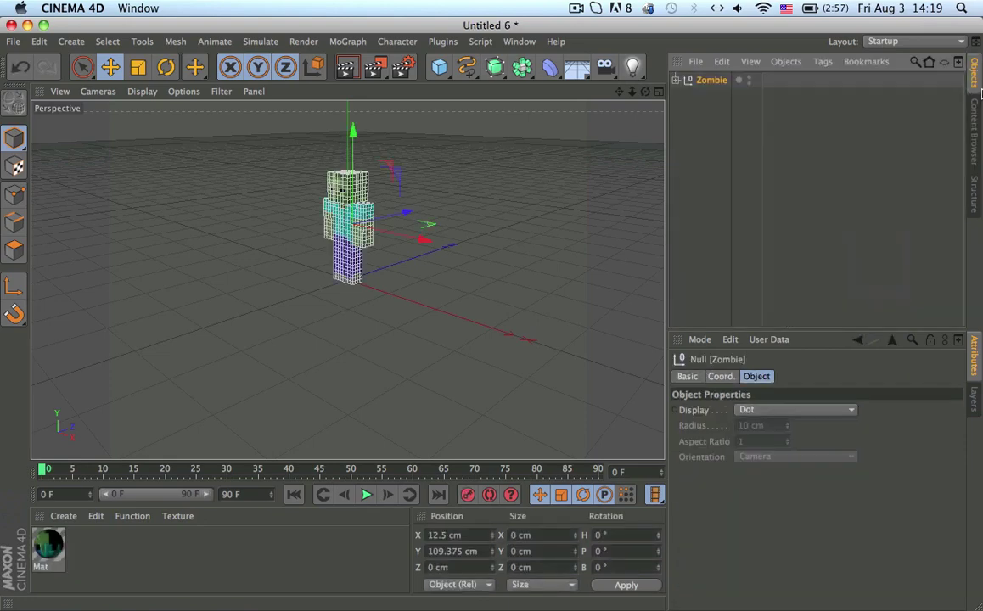
Duplicate the zombie's Head as a separate object outside the Zombie hierarchy
scroll(304, 163, "up", 10)
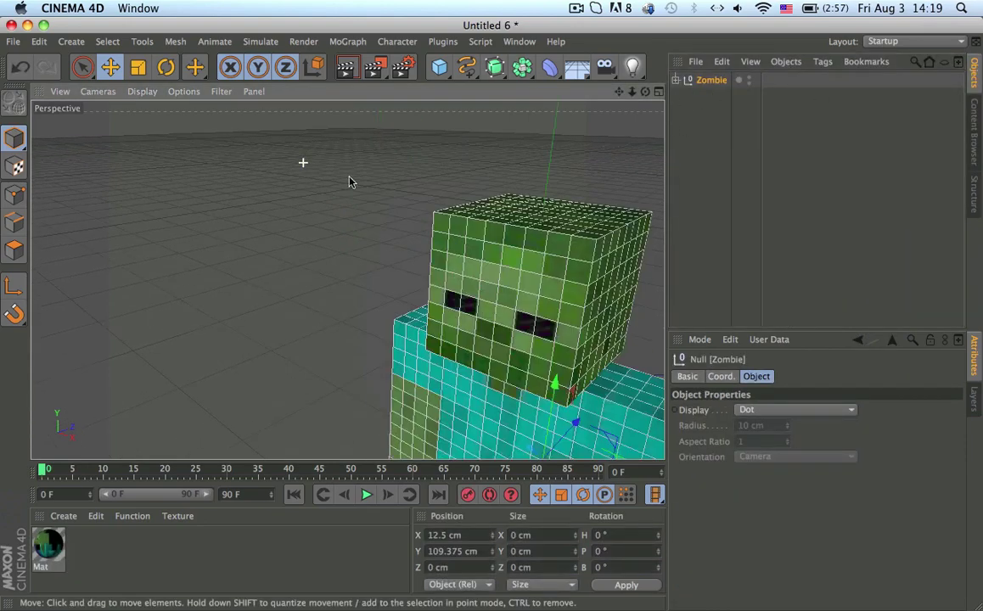
middle_click_drag(435, 279, 203, 127, "alt")
scroll(202, 127, "down", 4)
left_click_drag(277, 176, 411, 262, "alt")
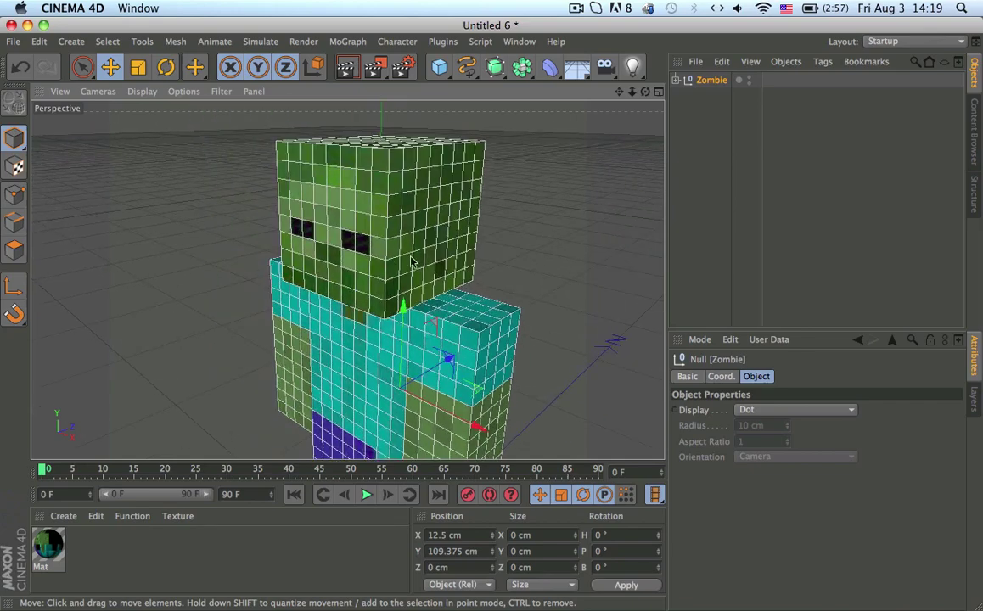
left_click_drag(330, 290, 402, 228, "alt")
left_click(409, 252)
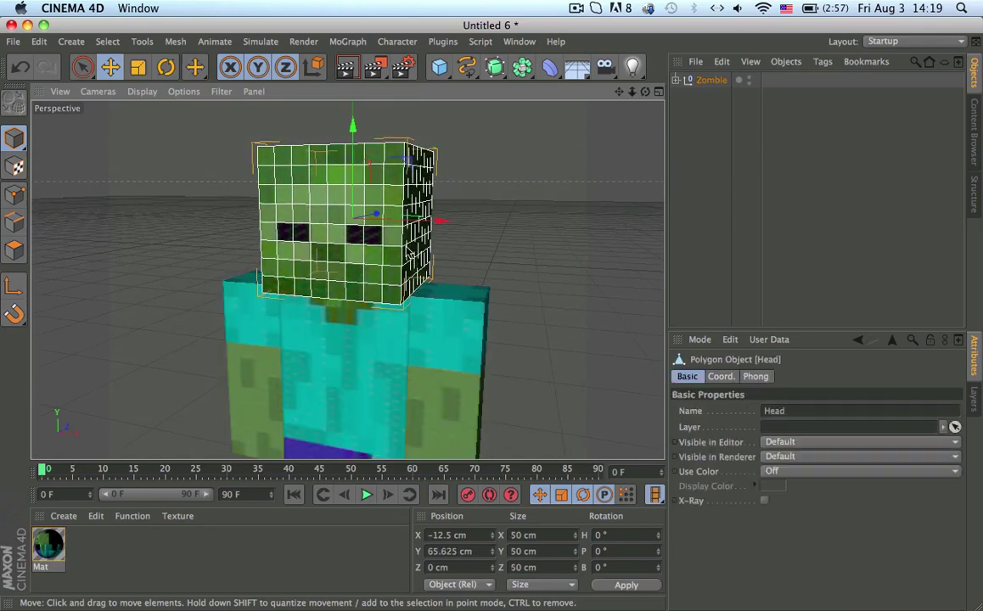
key("super+v")
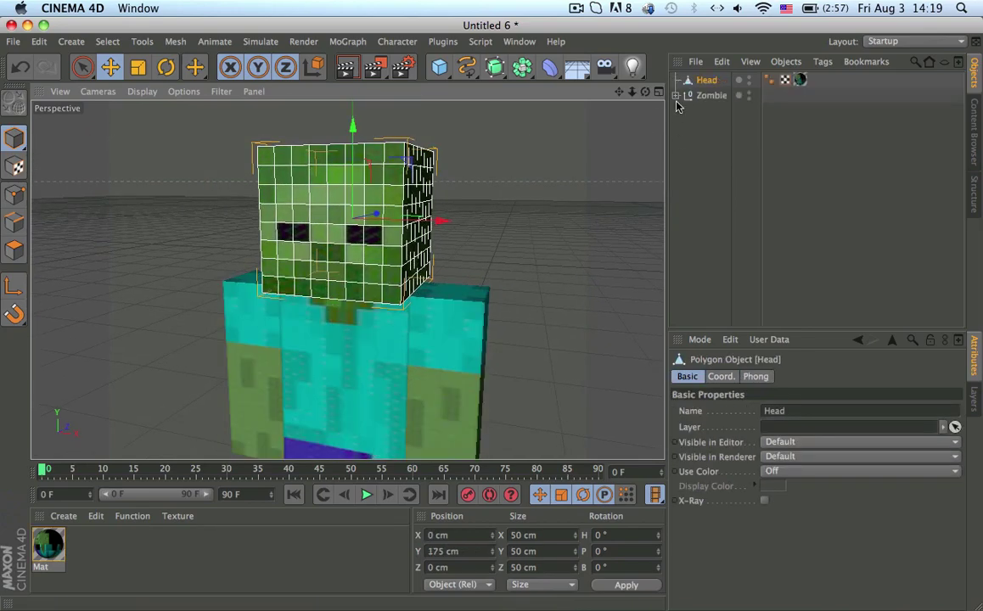
Set the duplicated head's size to 62.5 cm on X, Y and Z
left_click(532, 537)
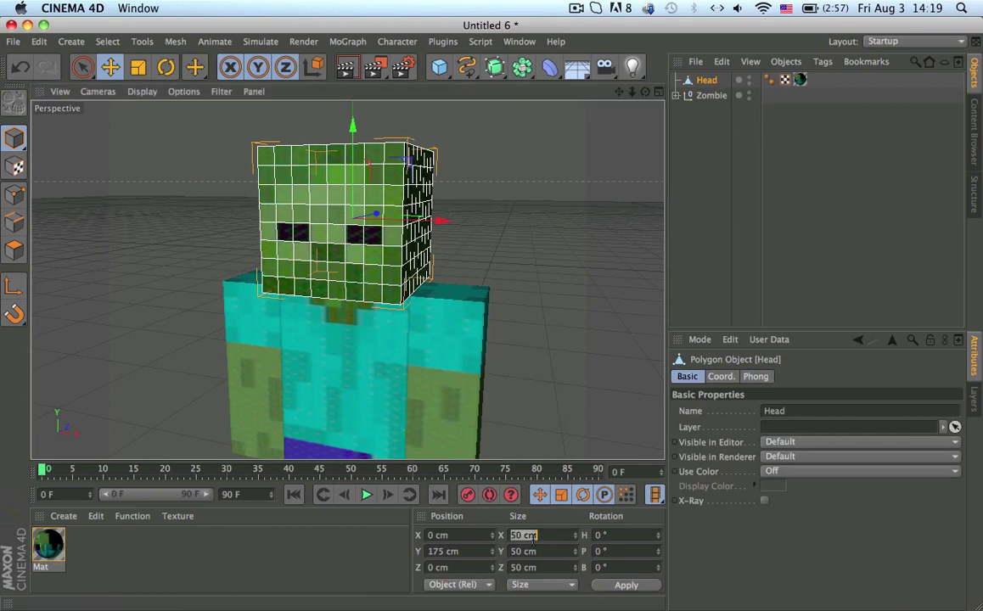
key("Tab")
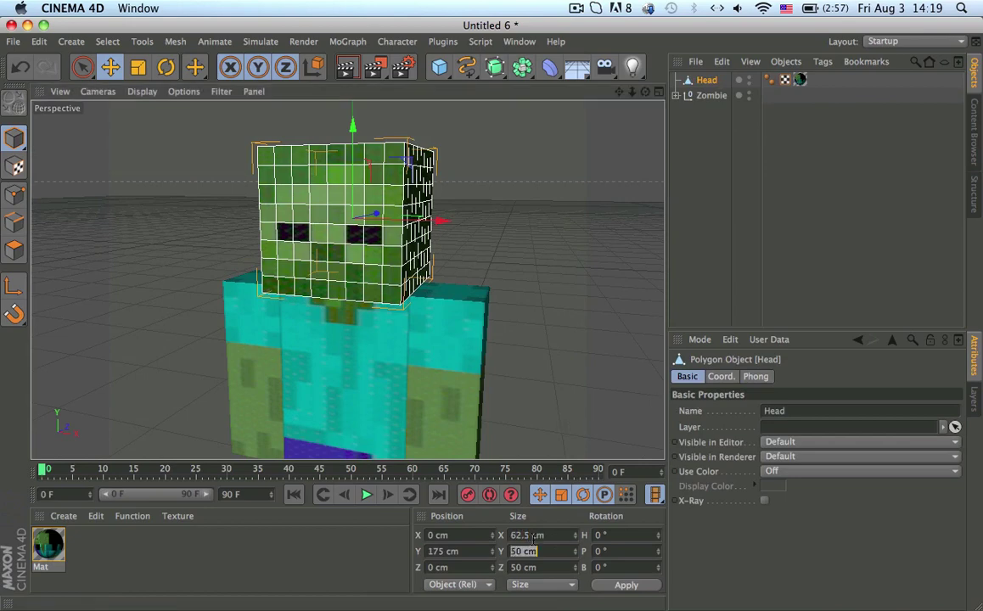
type("62.5")
key("Tab")
type("62.5")
key("Return")
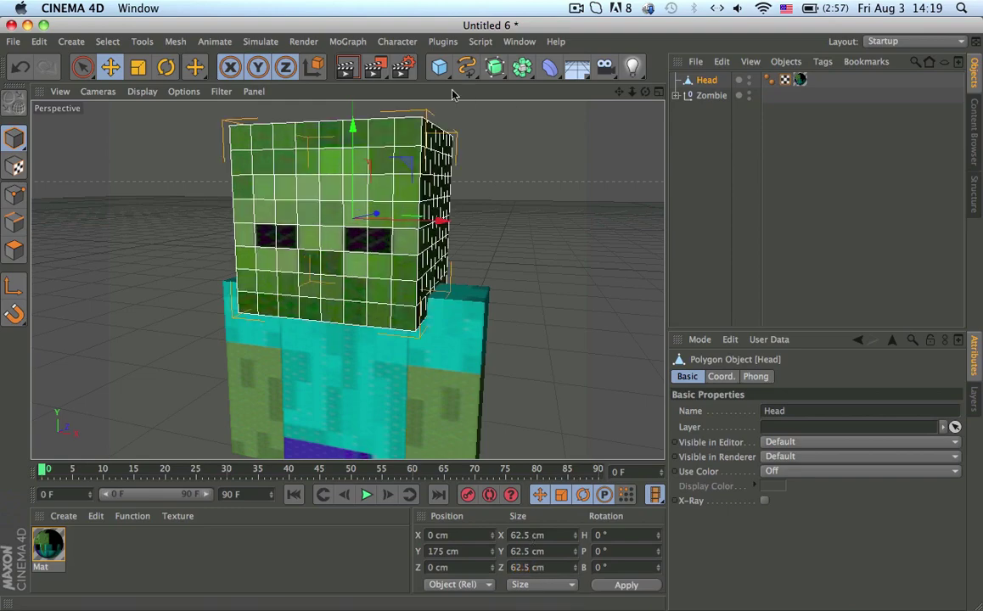
Set the duplicated head's size to 56.25 cm on X, Y and Z
left_click_drag(436, 218, 336, 149, "alt")
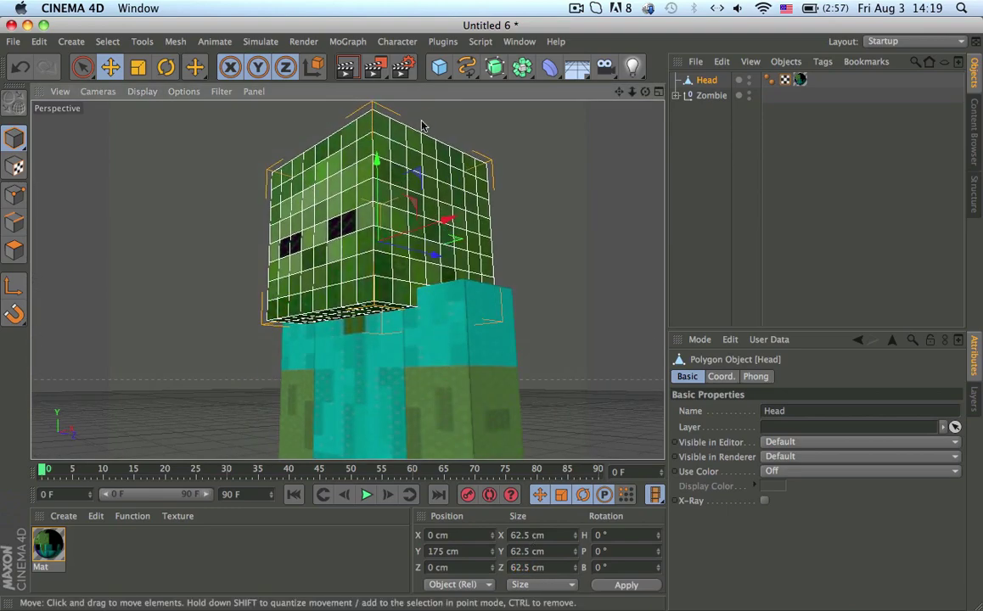
left_click_drag(475, 119, 706, 246, "alt")
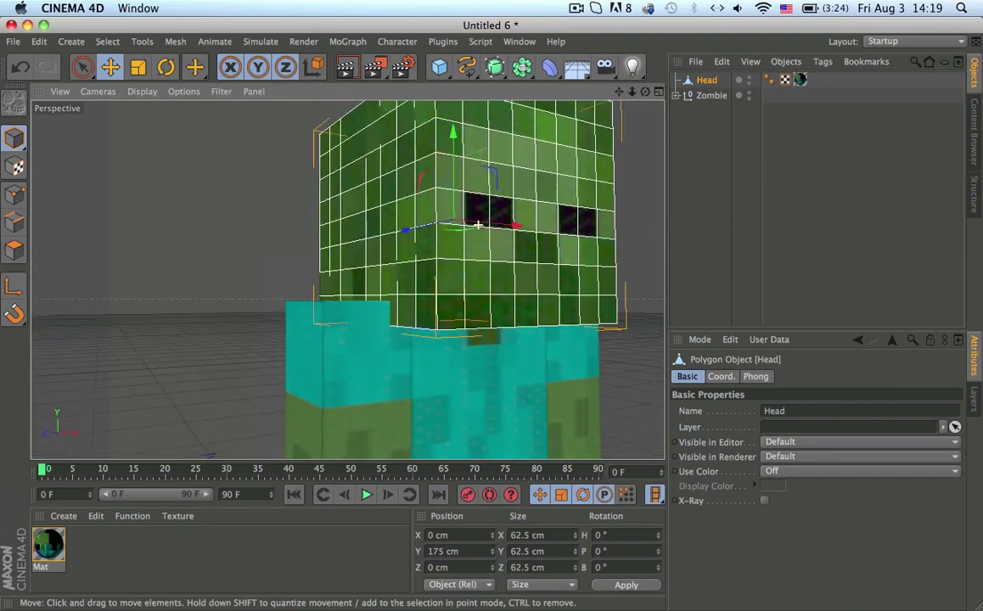
left_click_drag(395, 330, 489, 335, "alt")
left_click(527, 535)
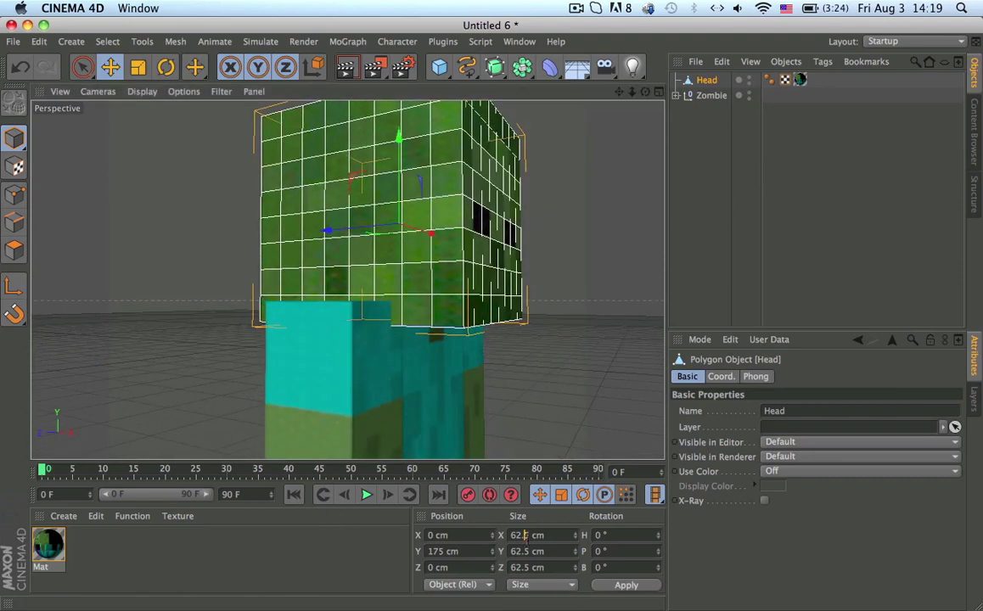
type("56.")
key("Tab")
type("56.25")
key("Tab")
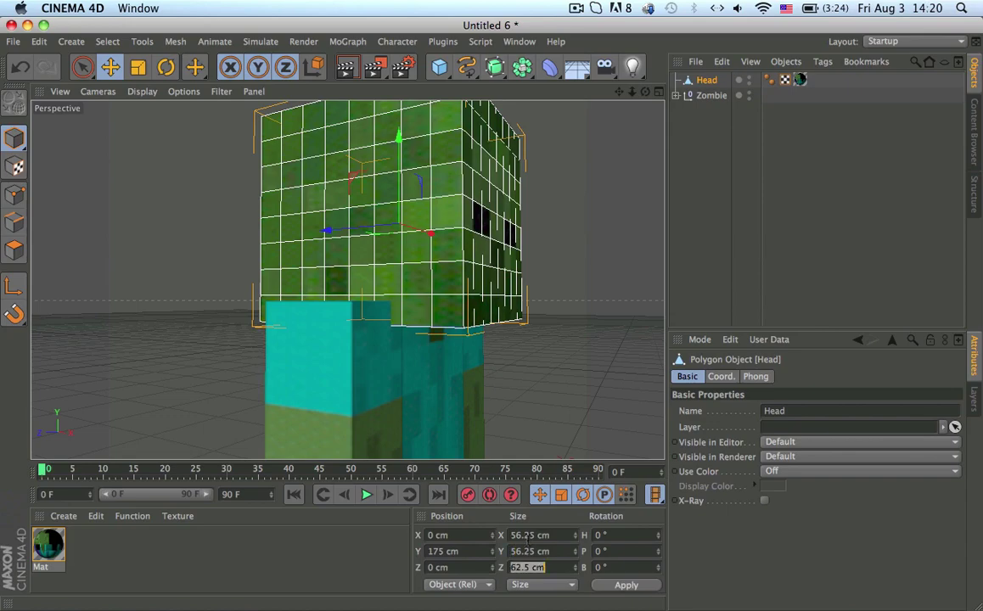
type("56.25")
key("Return")
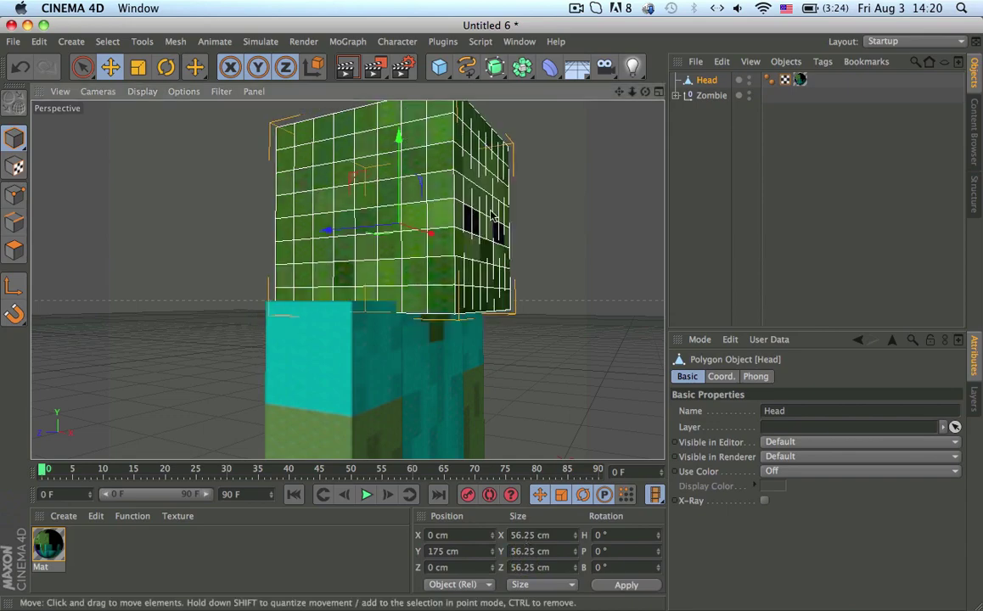
Open the bitmap shader settings of the texture in the duplicated head's Mat material
left_click_drag(489, 212, 365, 214, "alt")
double_click(800, 78)
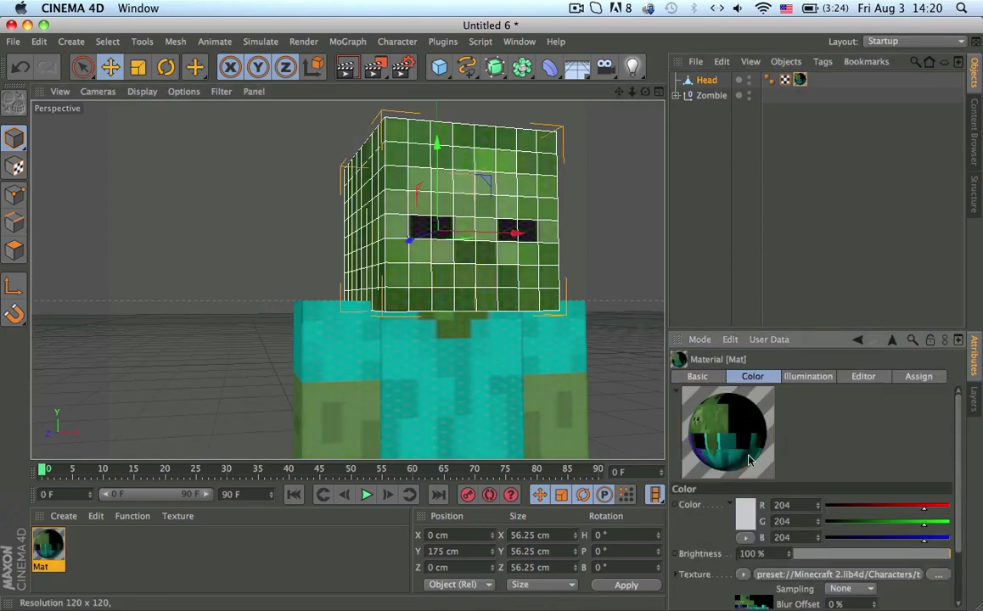
left_click(751, 605)
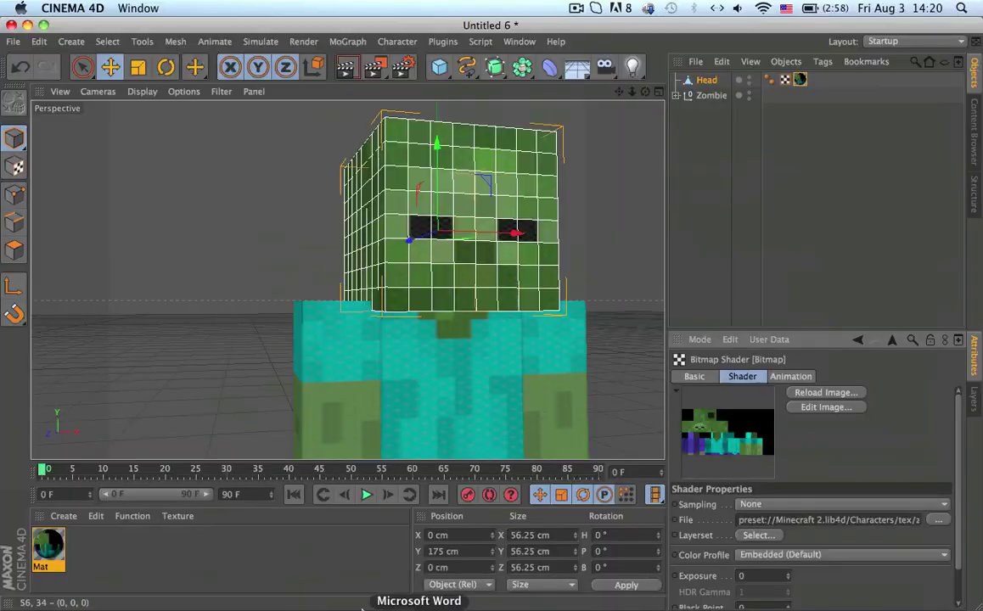
Switch to Finder and browse from the Cinema 4D folder through PNG to the Characters folder of skin images
mouse_move(2, 608)
double_click(941, 241)
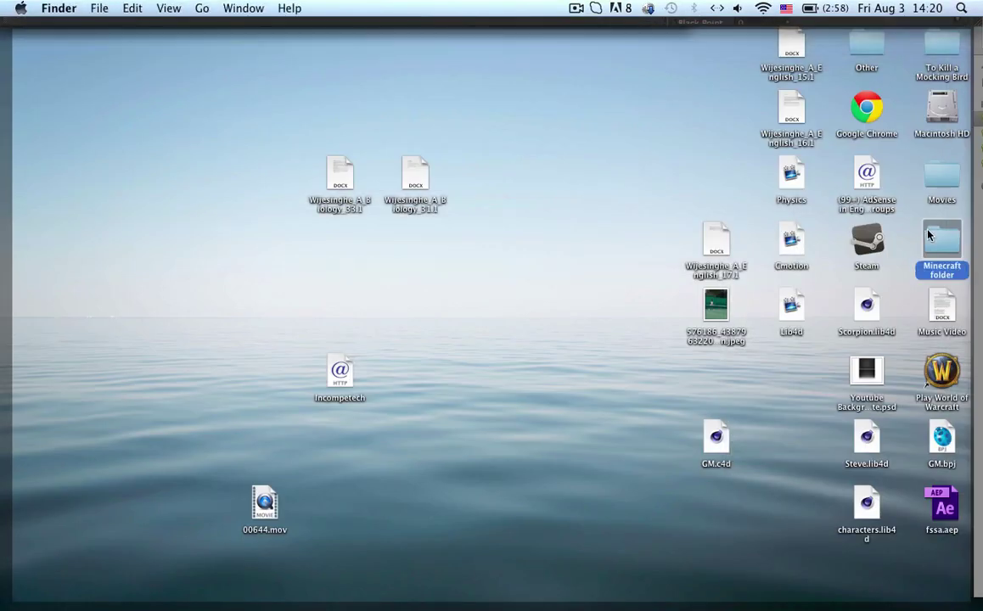
double_click(858, 248)
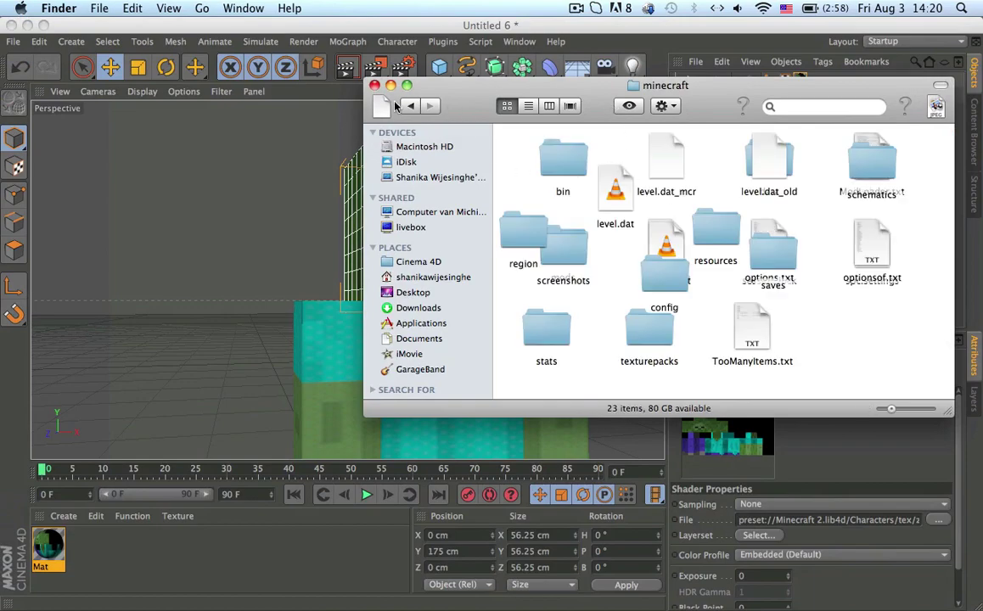
left_click(411, 106)
left_click(671, 160)
double_click(654, 172)
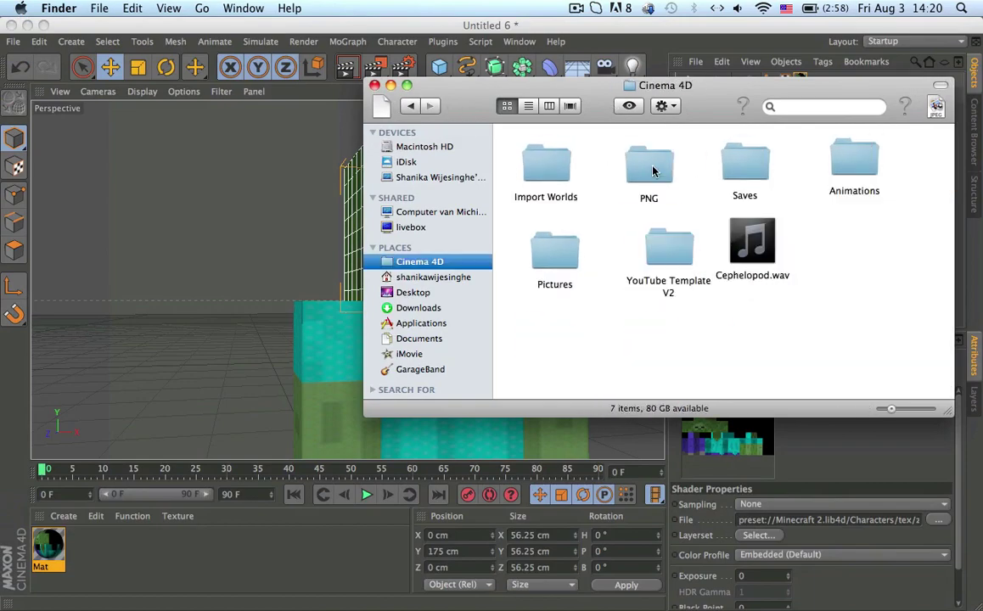
double_click(650, 161)
double_click(748, 162)
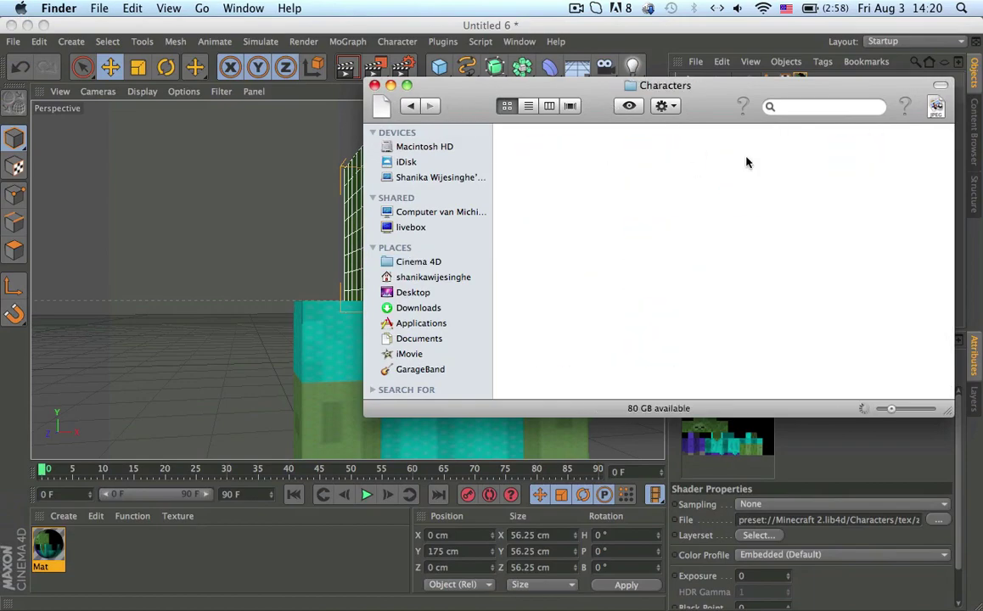
scroll(762, 149, "down", 1)
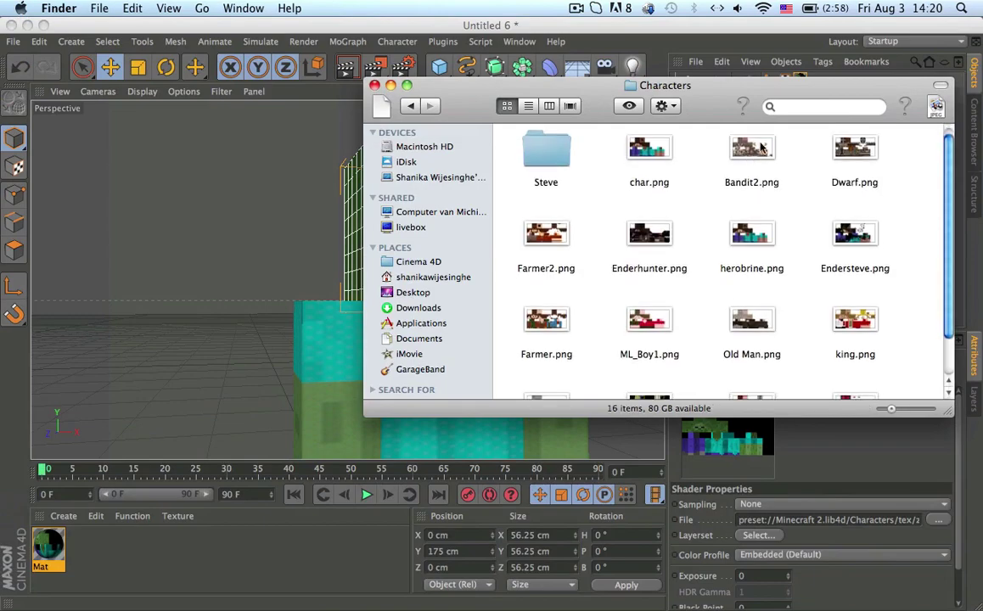
Open Dwarf.png to examine its skin layout, and close the image preview
left_click(855, 147)
double_click(855, 151)
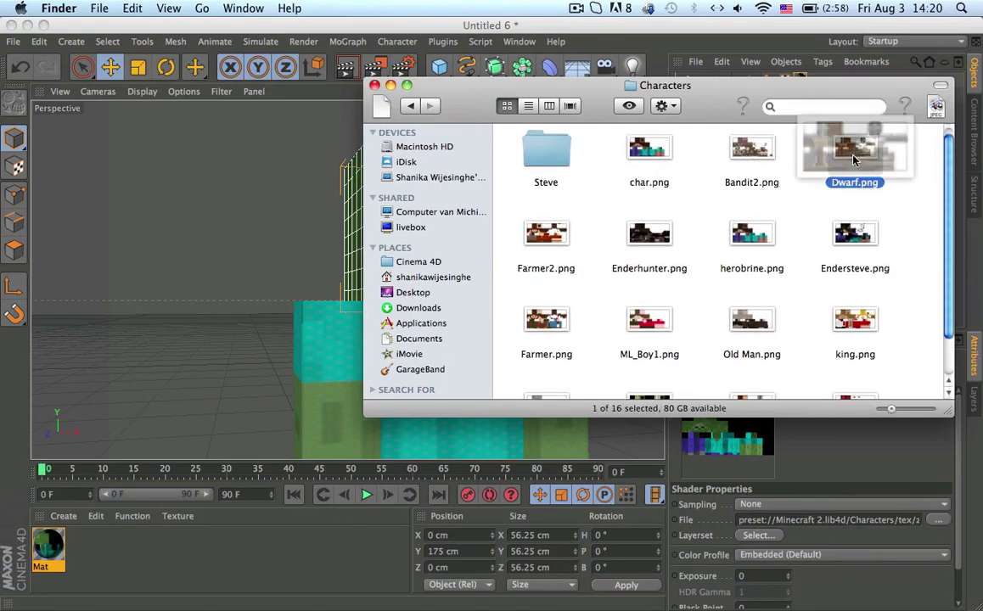
left_click_drag(471, 93, 375, 34)
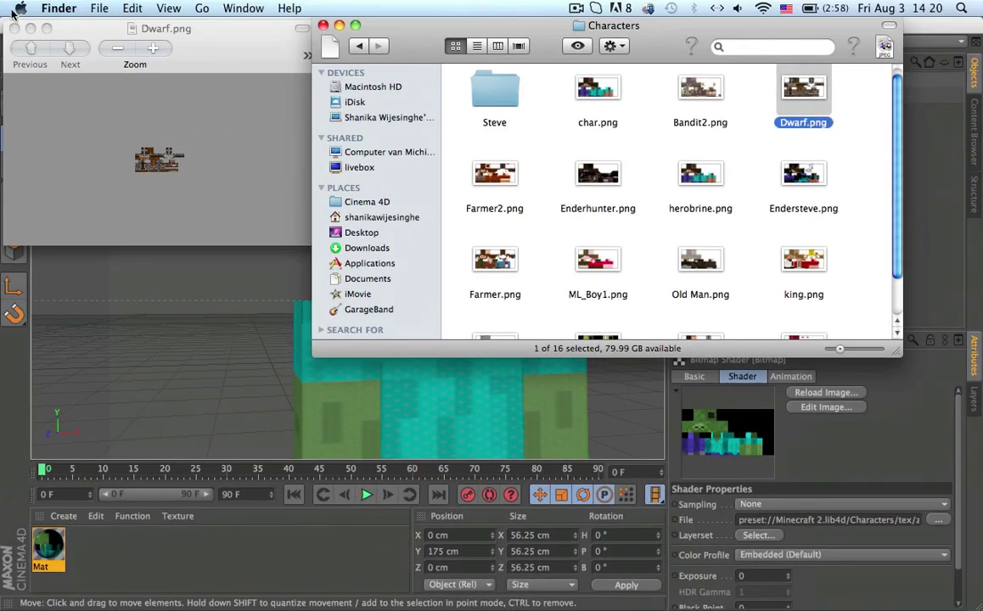
left_click(15, 28)
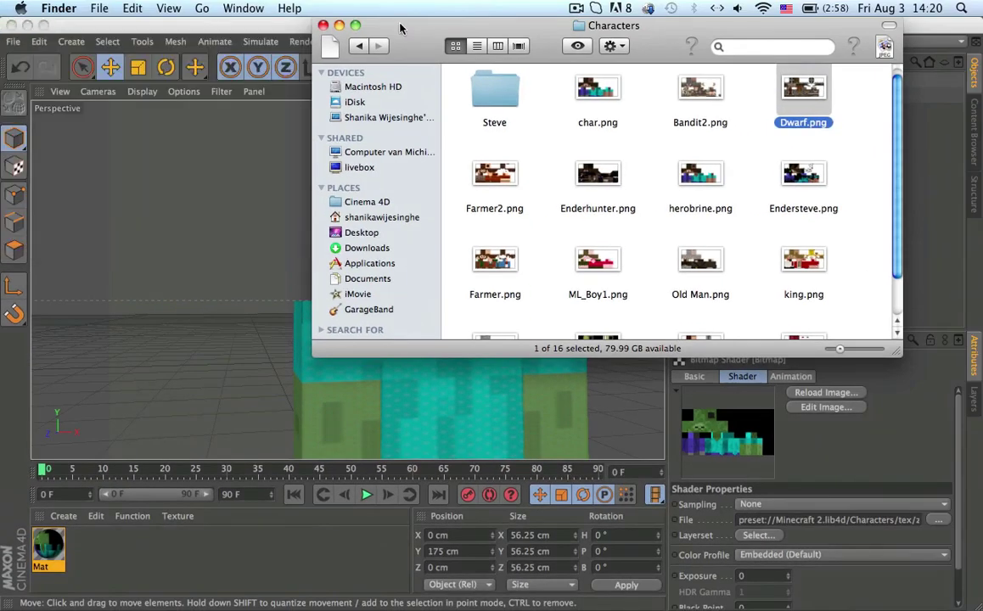
Close the Characters folder, return to Cinema 4D and delete the duplicated Head object outside the Zombie hierarchy
left_click(322, 26)
left_click(704, 85)
key("Delete")
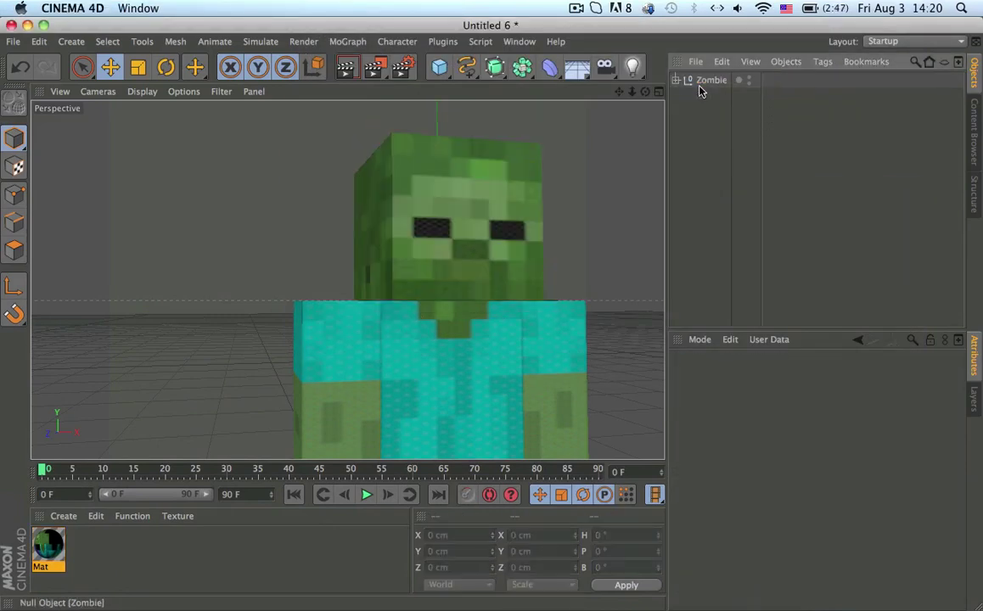
Add an XPresso tag to the Zombie null object
left_click_drag(426, 223, 261, 279, "alt")
scroll(532, 245, "down", 5)
left_click_drag(532, 246, 446, 268)
left_click(712, 80)
right_click(712, 80)
mouse_move(783, 38)
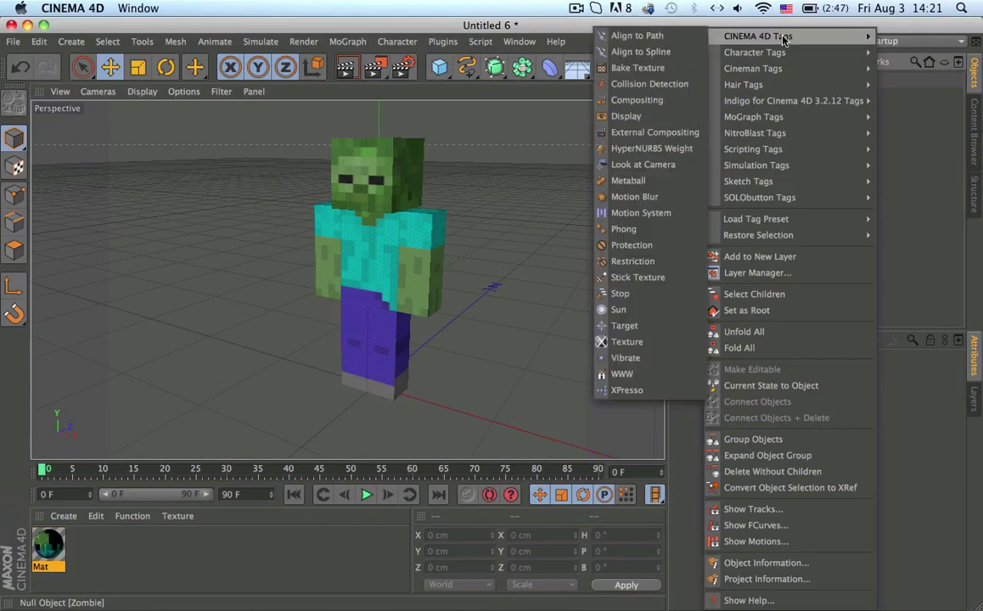
left_click(667, 389)
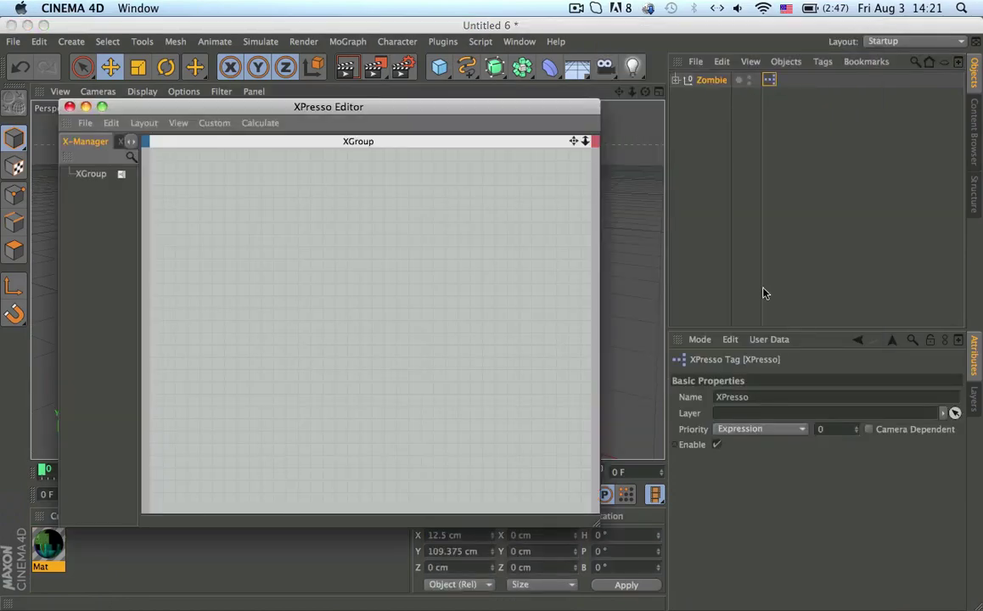
Add a user data entry named Skin to Zombie with a Float Slider interface, Real unit and a maximum of 5
left_click(712, 82)
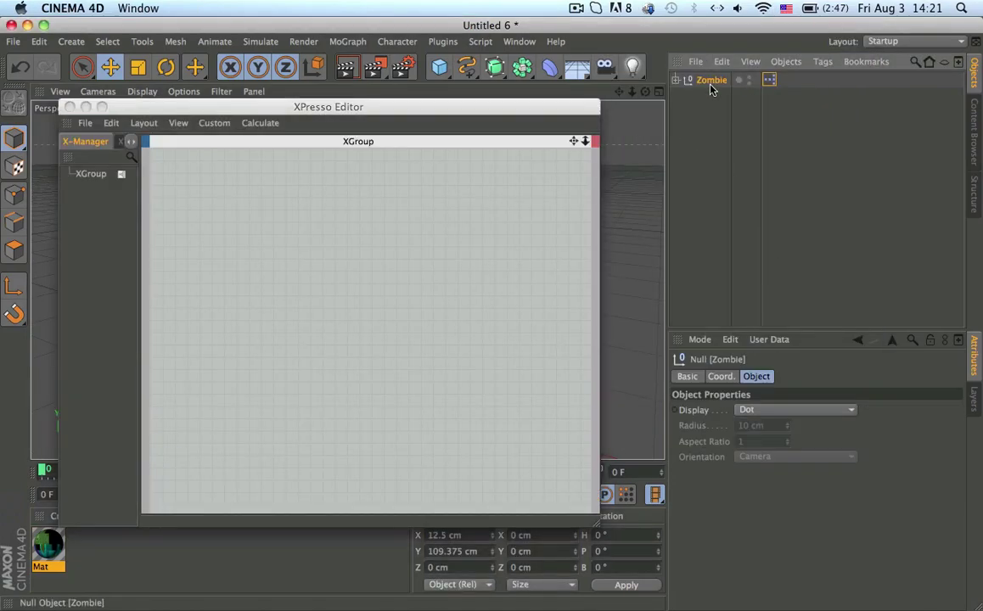
left_click(769, 340)
left_click(775, 357)
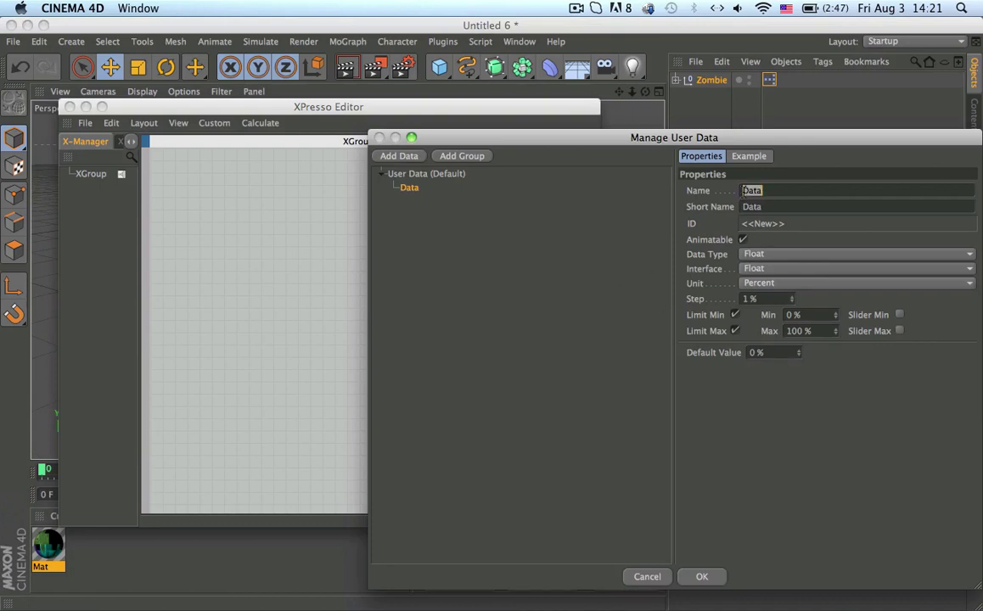
left_click(801, 268)
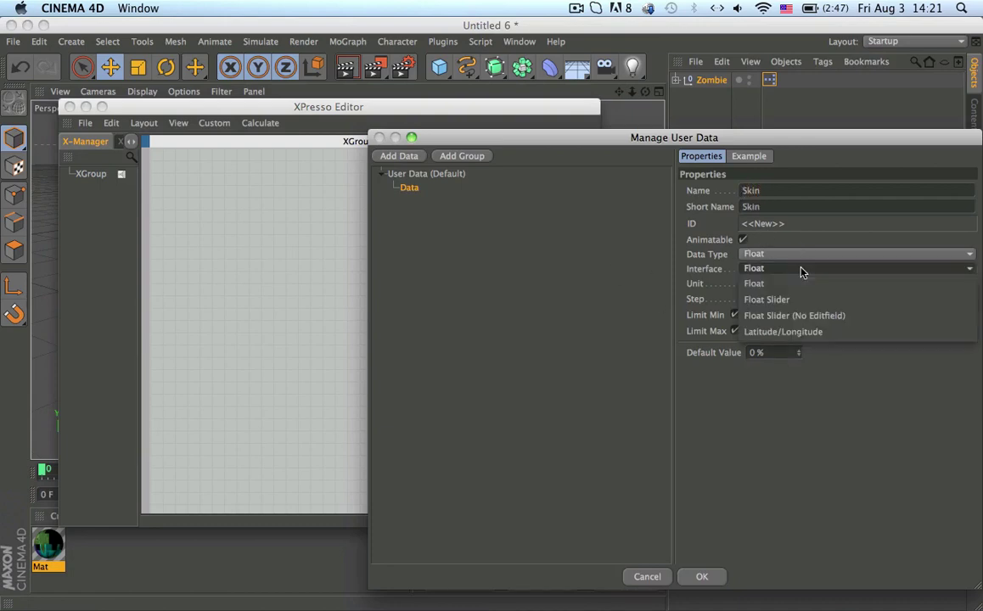
left_click(803, 301)
left_click(772, 283)
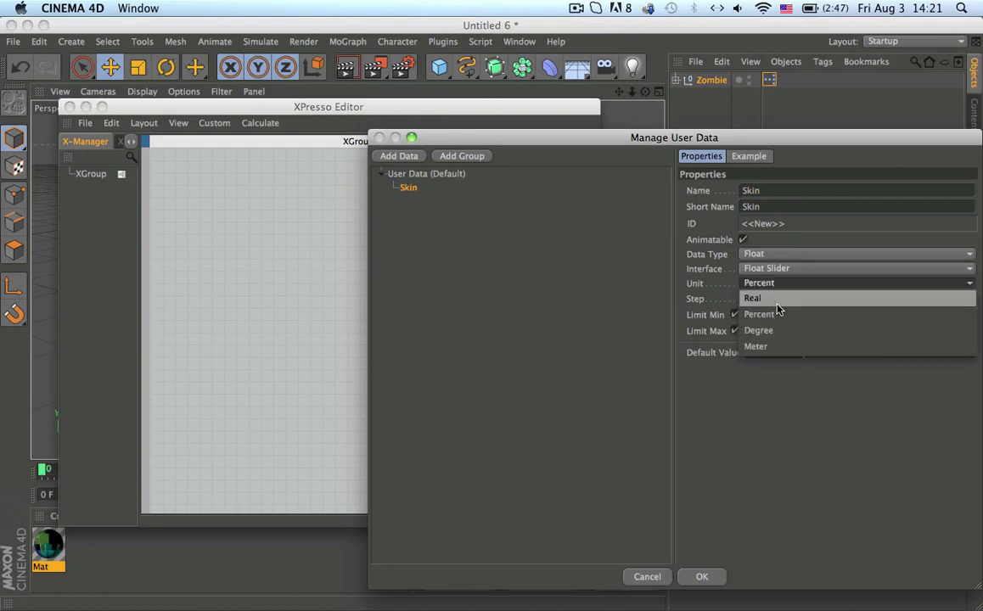
left_click(780, 300)
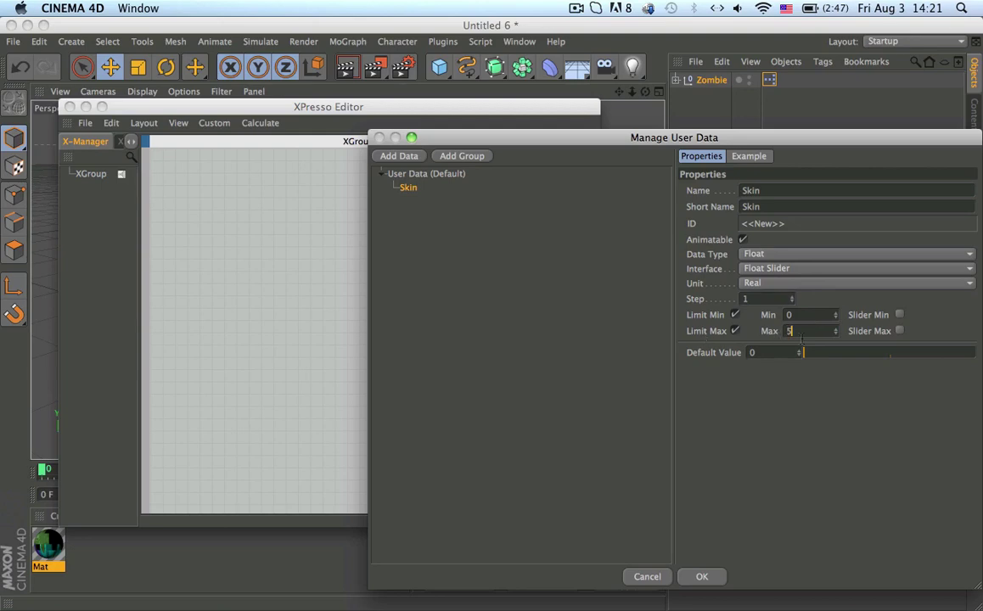
left_click(703, 578)
Add Zombie as a node in the XPresso graph and give it a Skin output port
left_click_drag(712, 80, 296, 260)
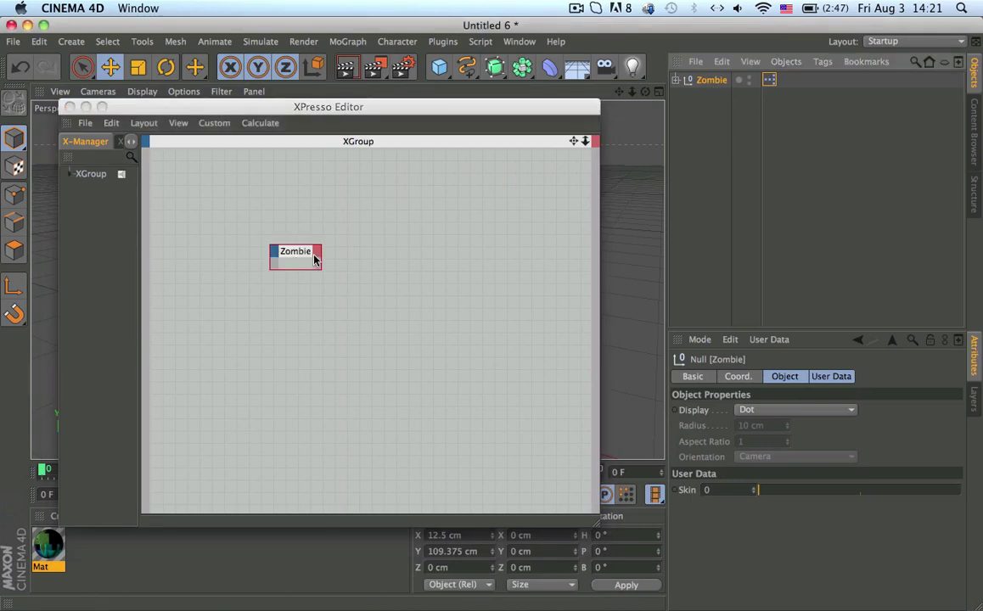
left_click(314, 260)
mouse_move(371, 493)
left_click(442, 491)
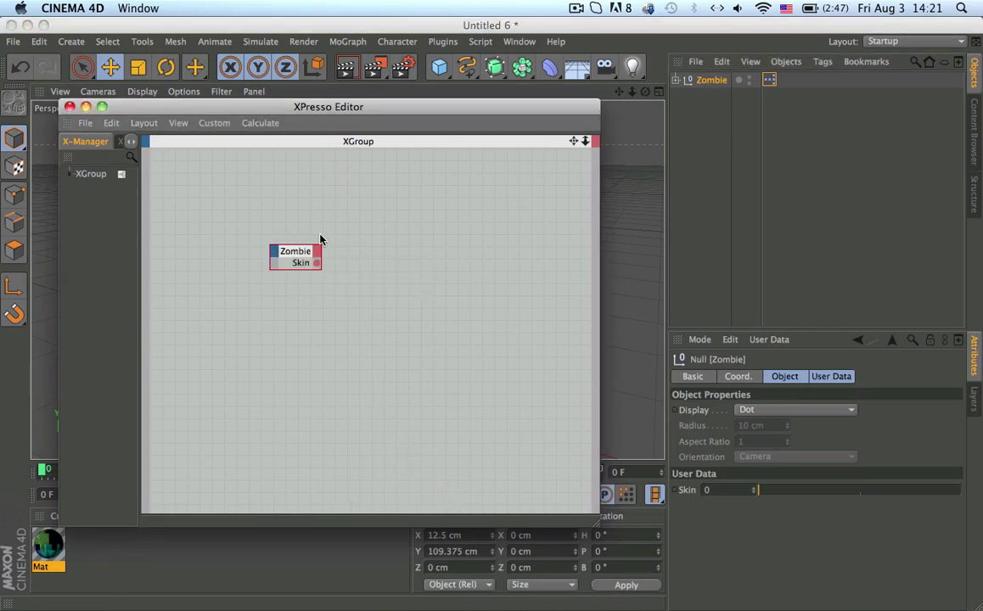
left_click_drag(304, 247, 218, 298)
Add a Compare logic node to the XPresso graph and place it above the Zombie node
right_click(406, 198)
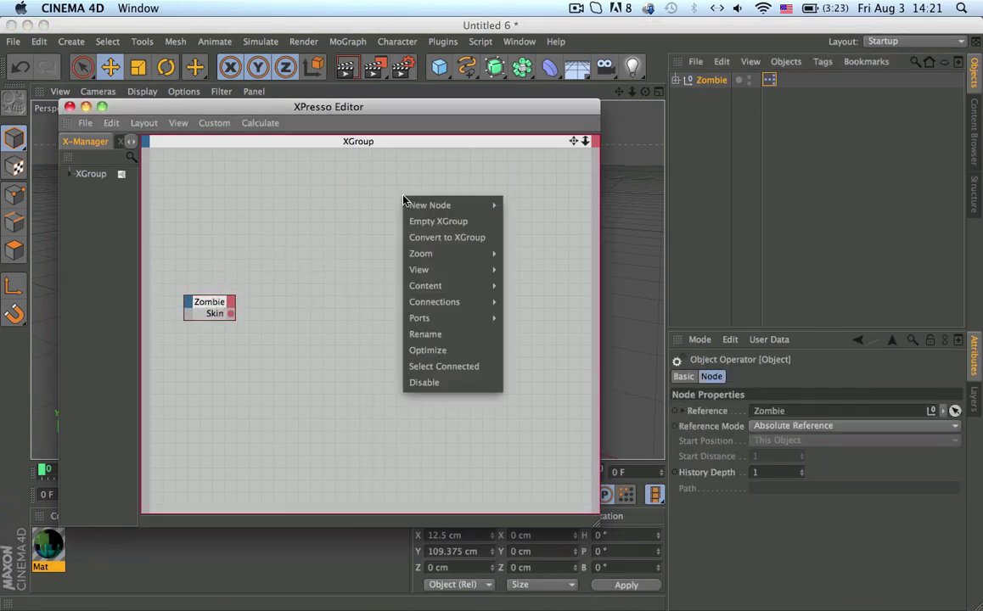
mouse_move(428, 201)
mouse_move(520, 204)
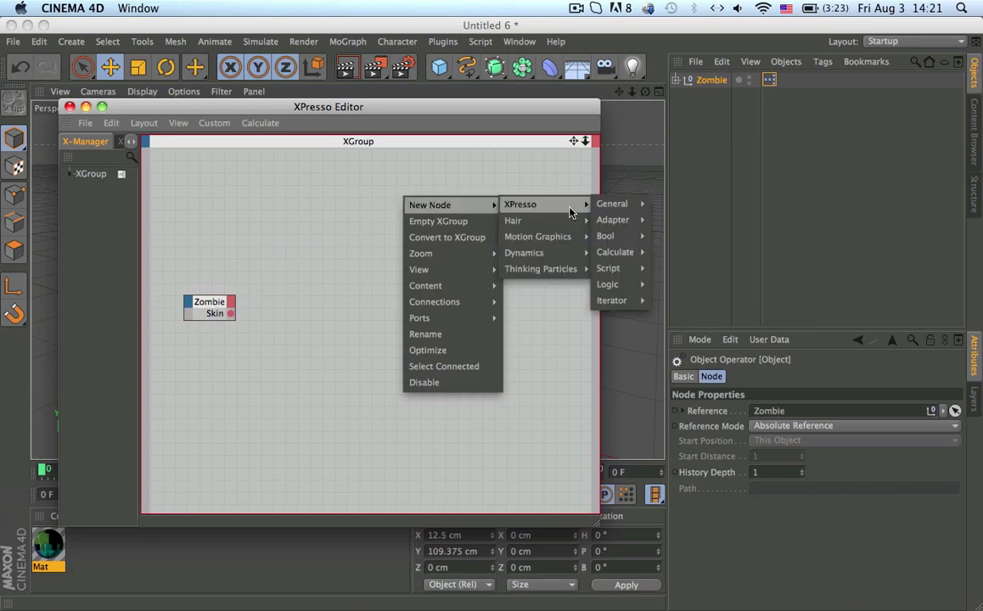
mouse_move(609, 211)
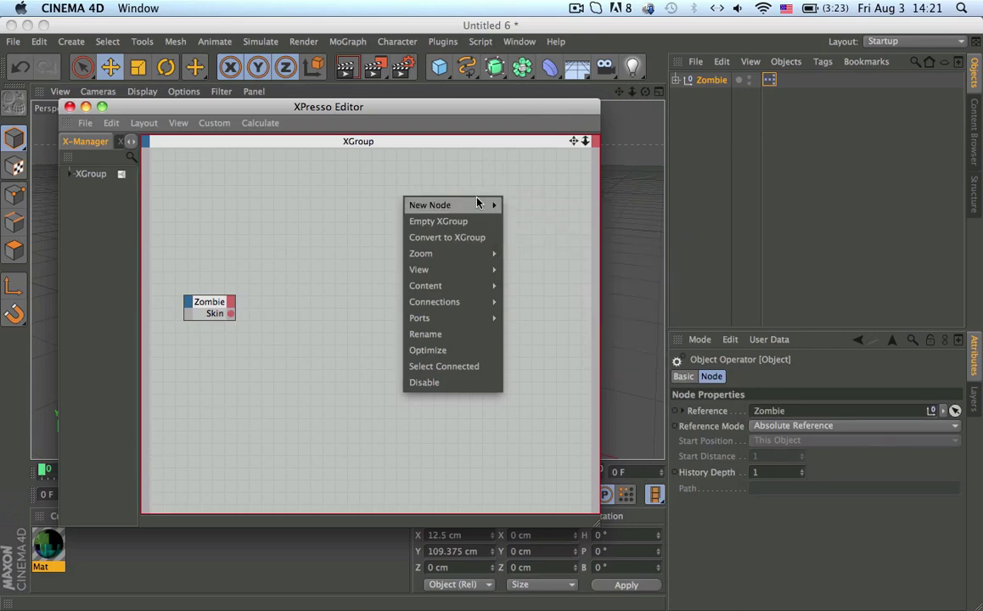
mouse_move(477, 204)
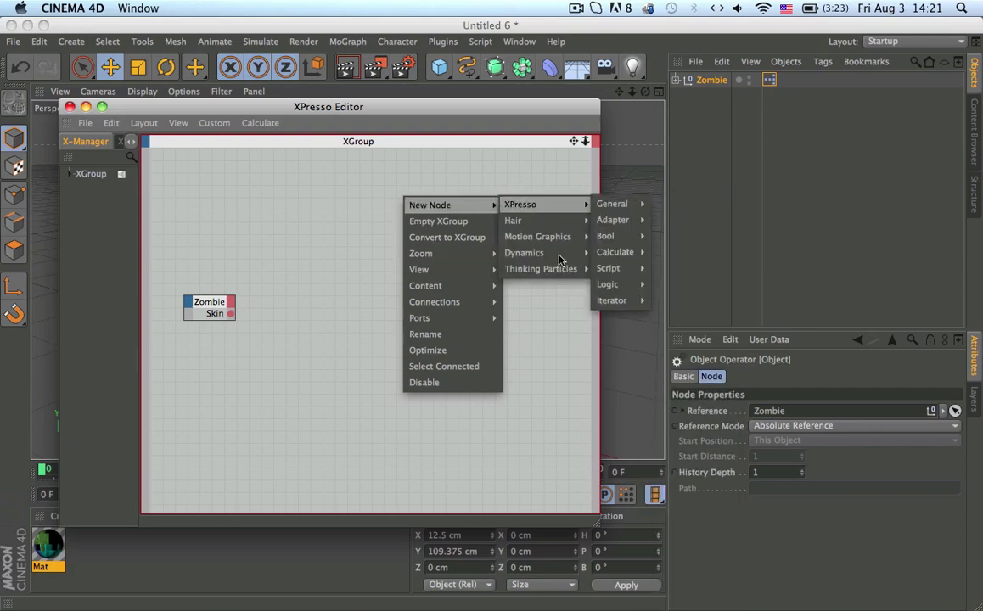
mouse_move(519, 204)
mouse_move(623, 287)
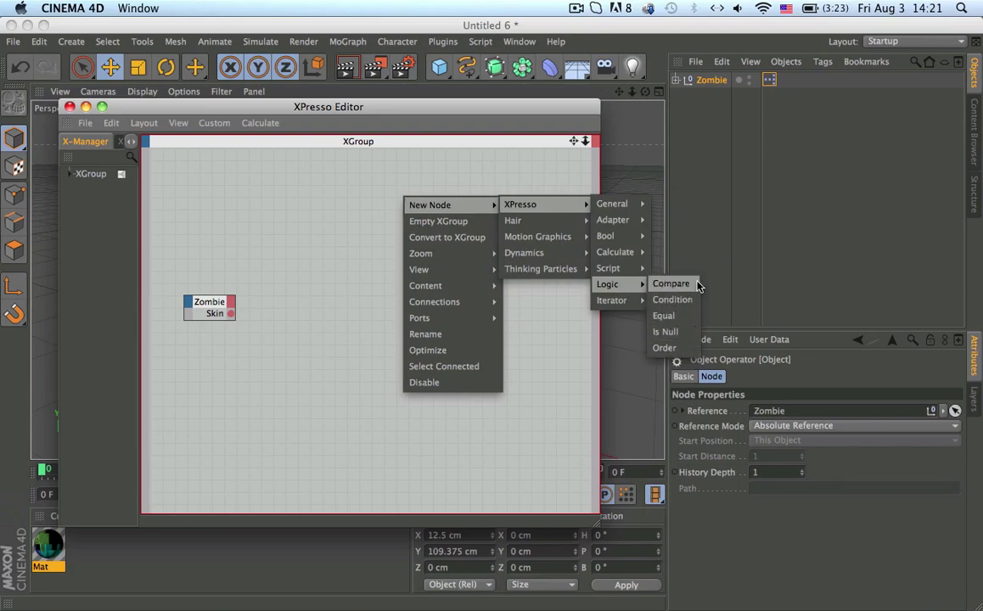
left_click(698, 285)
left_click_drag(384, 175, 284, 217)
Duplicate the Compare node into a column of five and connect Zombie's Skin output to Input 1 of the upper two
left_click_drag(231, 313, 305, 449)
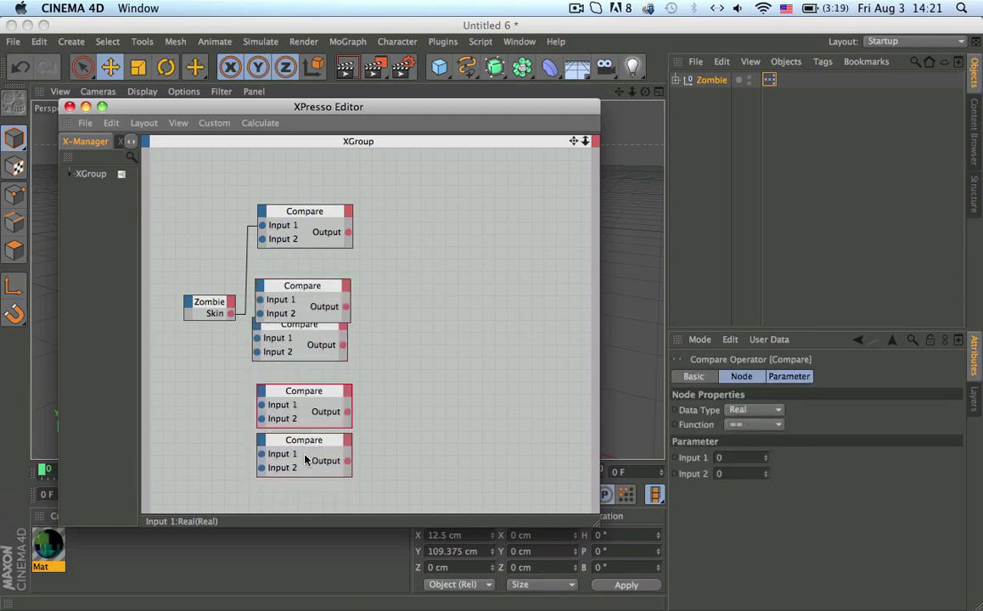
left_click_drag(300, 389, 303, 344)
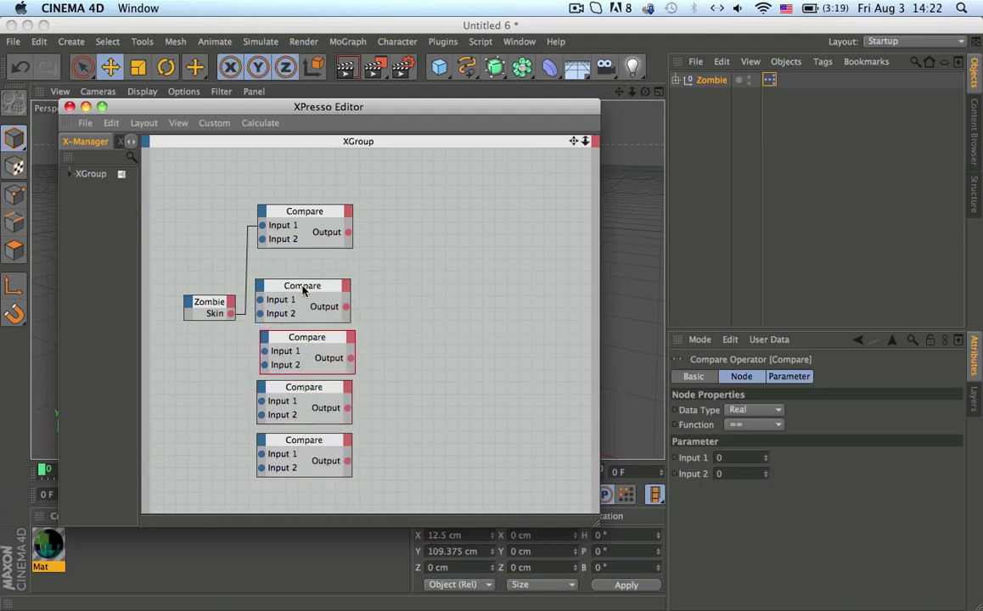
left_click_drag(303, 290, 316, 282)
left_click_drag(228, 315, 274, 292)
left_click(596, 7)
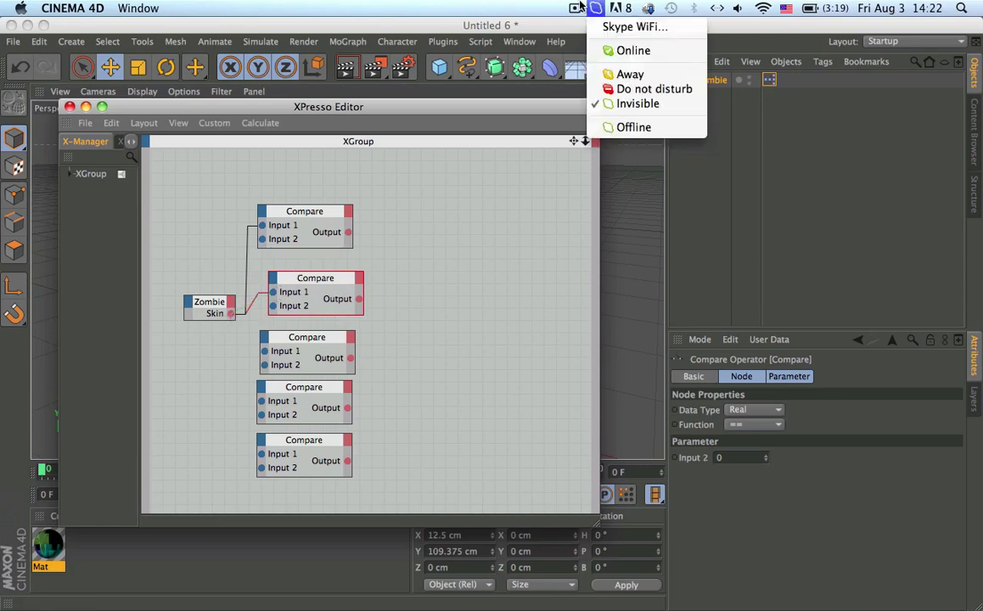
left_click(576, 10)
left_click(580, 11)
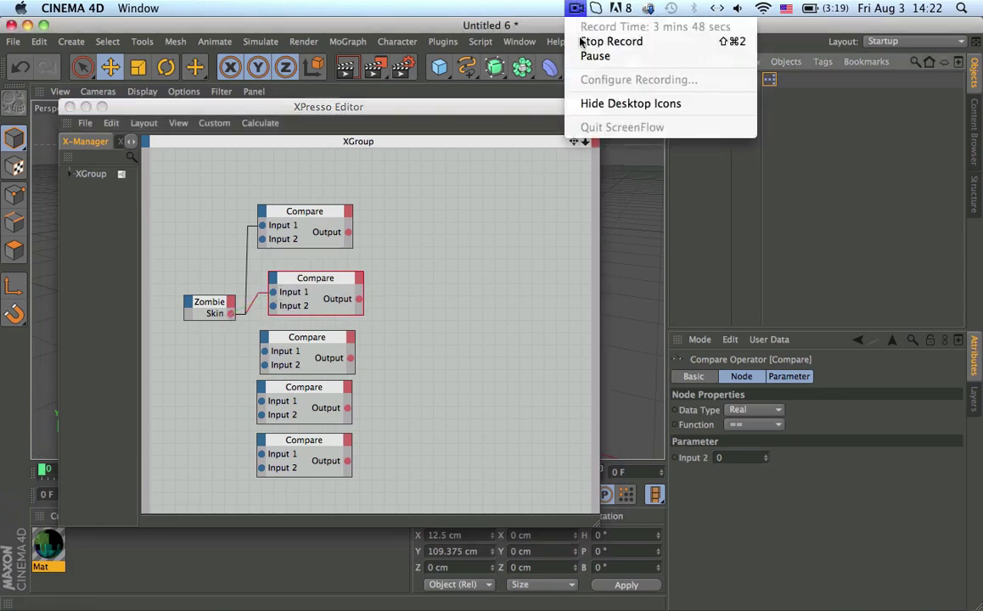
left_click(587, 57)
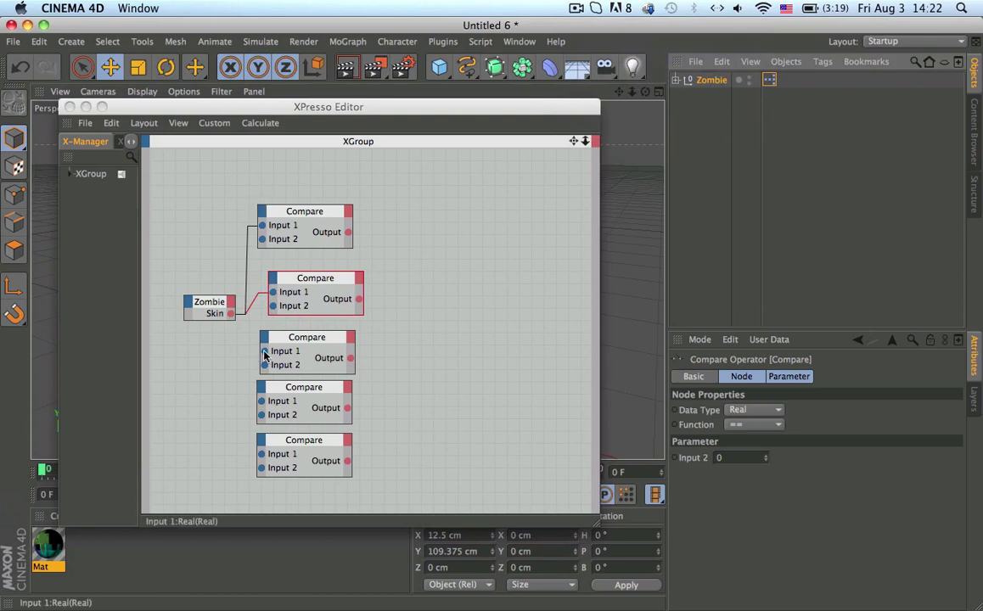
Connect Zombie's Skin output to Input 1 of the lower three Compare nodes
left_click_drag(265, 352, 263, 401)
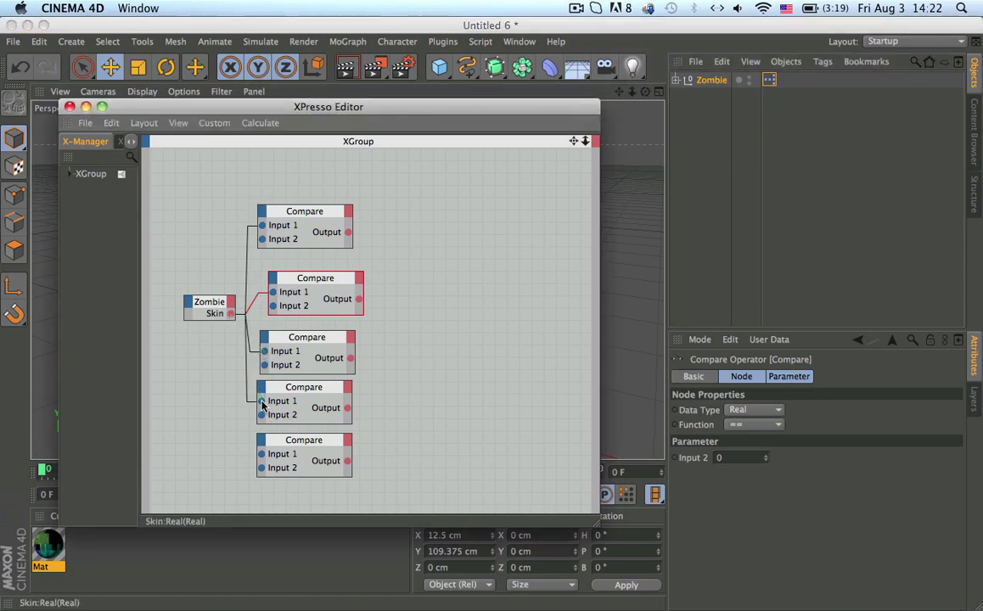
left_click(258, 455)
left_click_drag(257, 455, 231, 314)
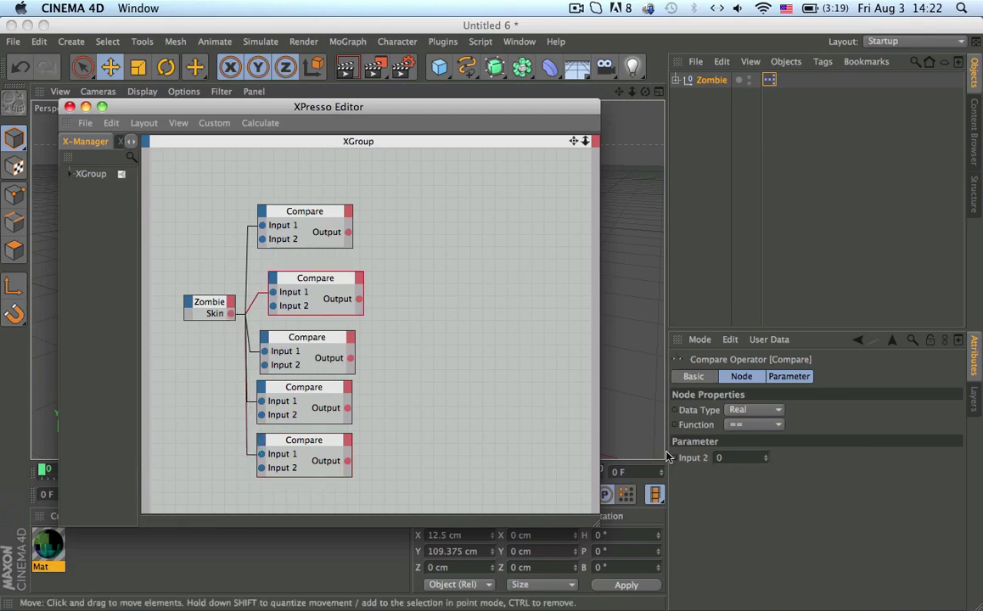
Set Input 2 of the second through fifth Compare nodes to 1, 2, 3 and 4, from upper to lower
left_click(724, 472)
left_click(724, 458)
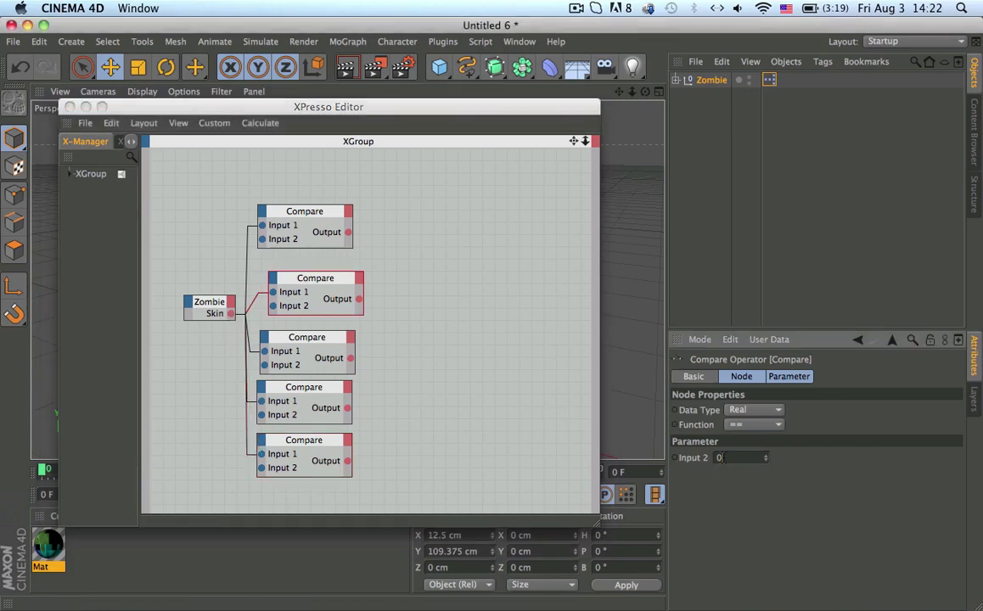
left_click(283, 211)
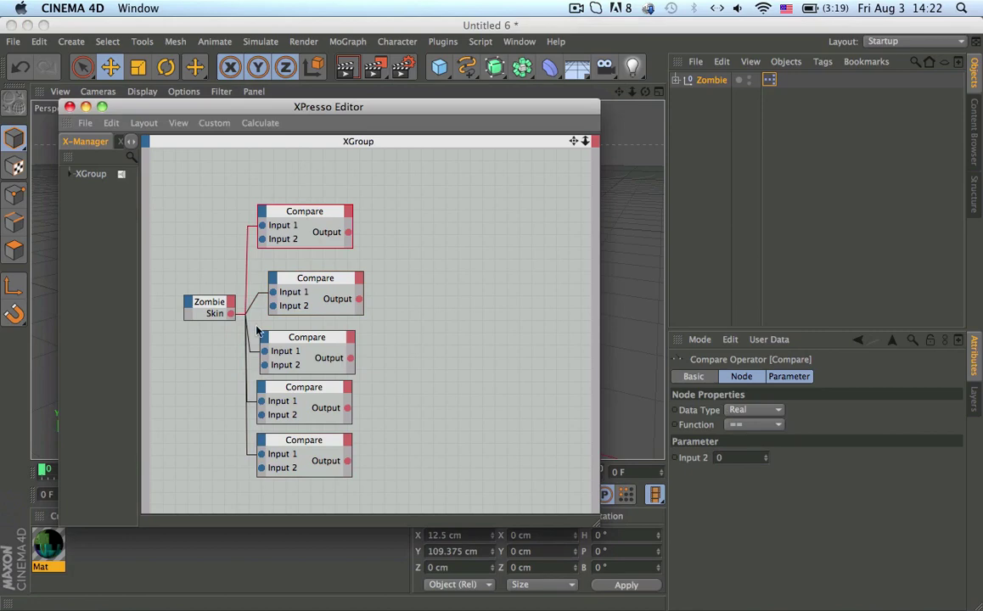
left_click(307, 341)
left_click(739, 458)
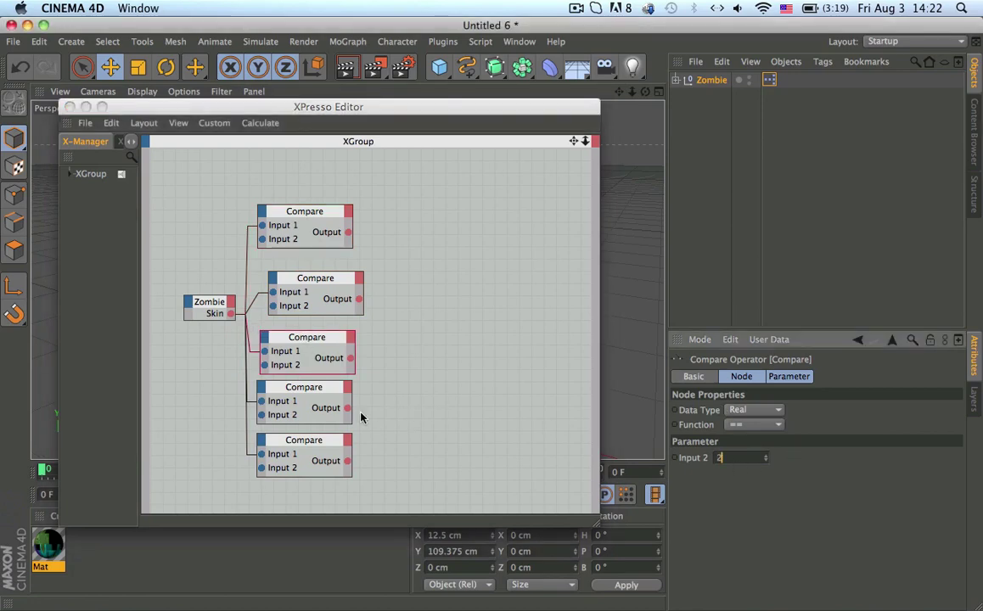
left_click(345, 389)
left_click(727, 468)
type("3")
left_click(299, 444)
left_click(740, 460)
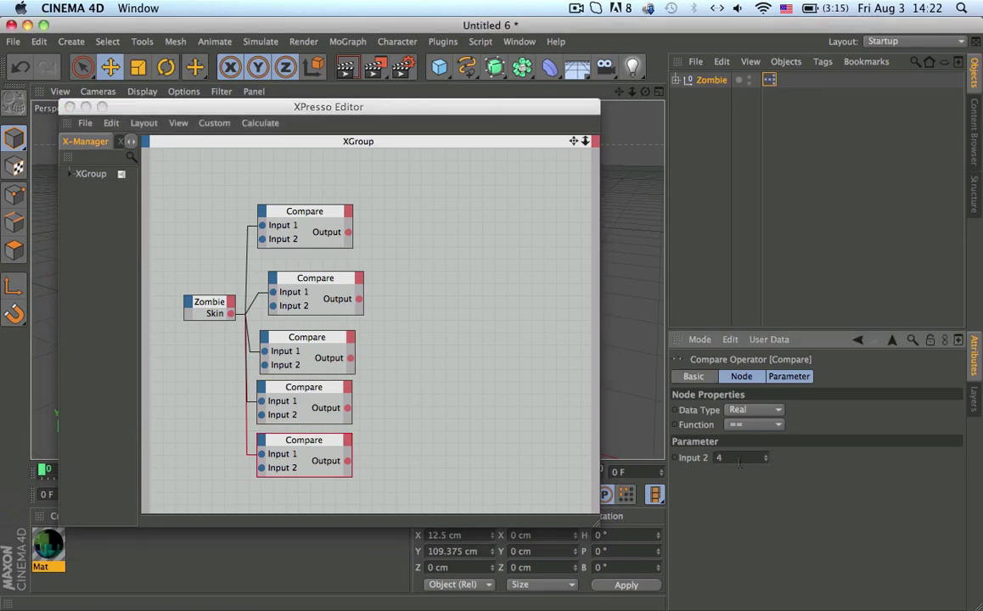
Test Zombie's Skin slider at 1 and 5, and return it to 0
left_click(719, 66)
left_click(694, 82)
left_click(706, 81)
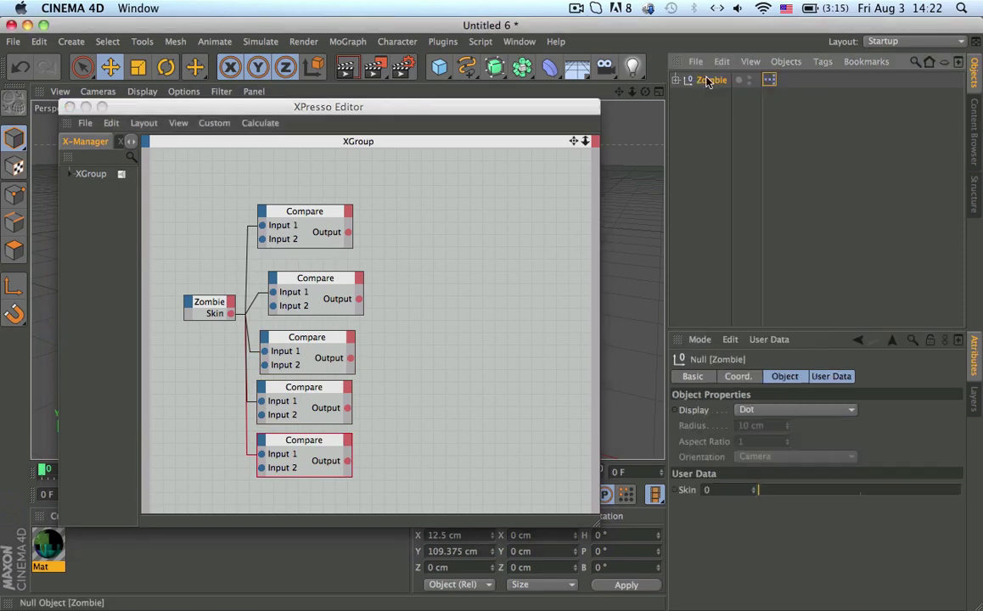
left_click_drag(769, 491, 786, 491)
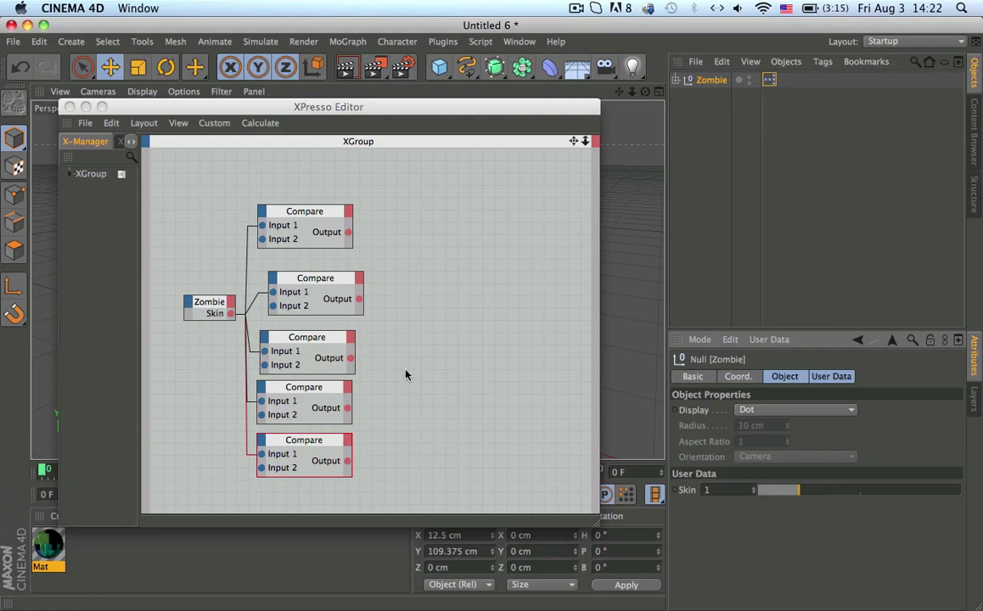
left_click_drag(828, 494, 953, 492)
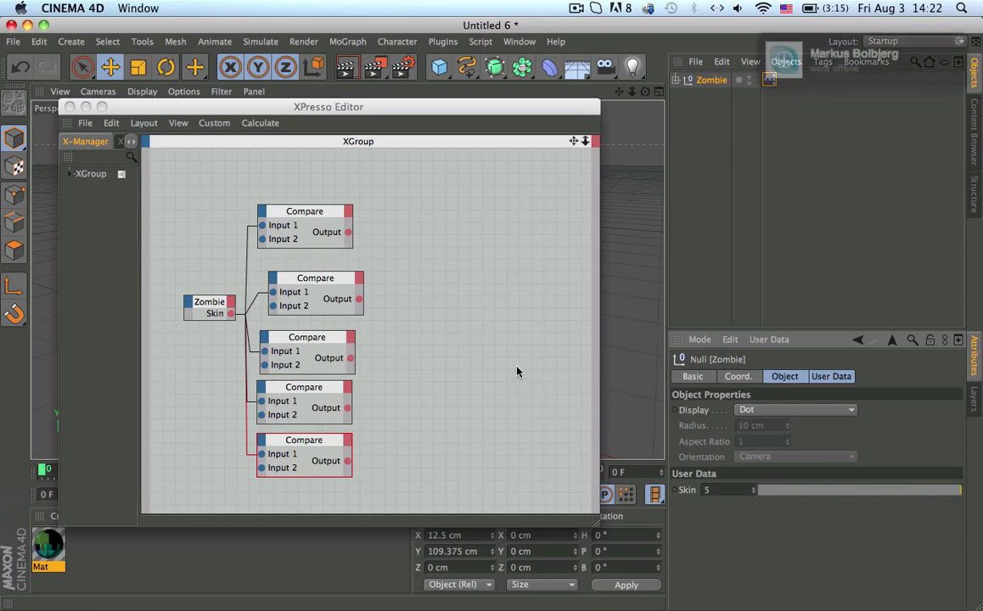
left_click_drag(788, 492, 701, 498)
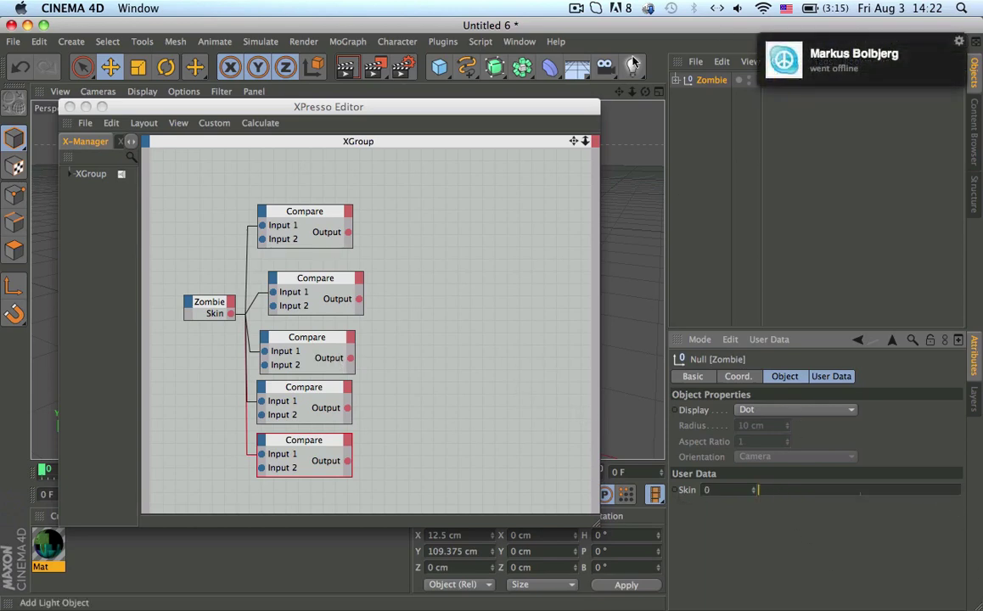
Align the second Compare with its column, and add a Condition logic node beside the Compare nodes with Data Type String
left_click_drag(338, 289, 329, 287)
right_click(437, 270)
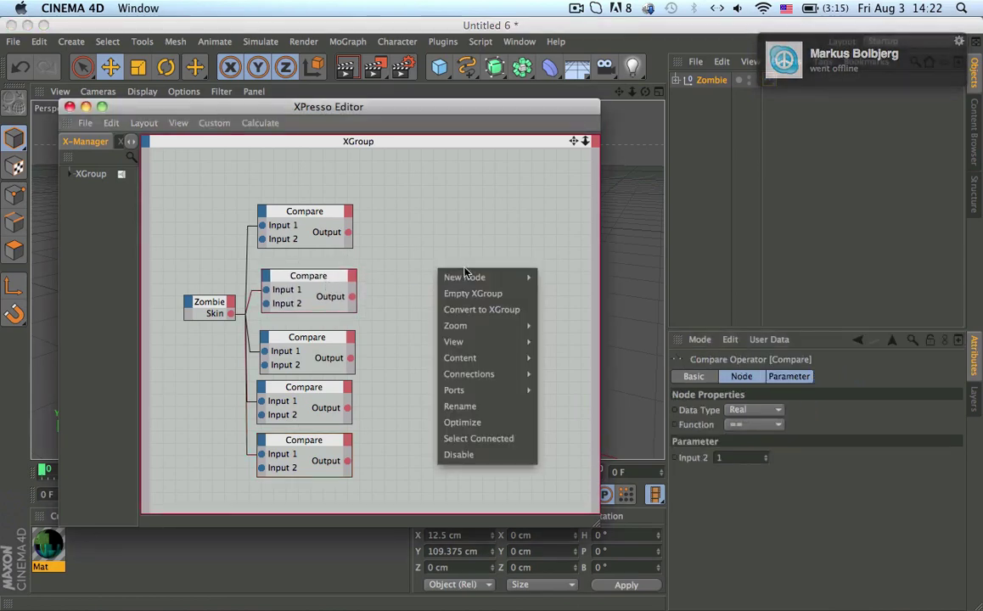
mouse_move(475, 278)
mouse_move(577, 289)
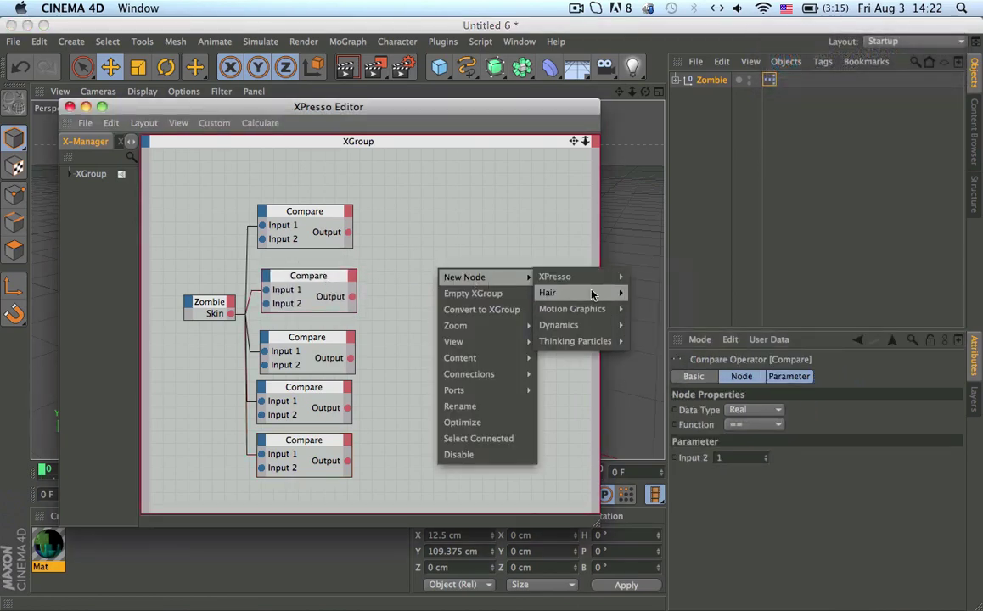
mouse_move(586, 325)
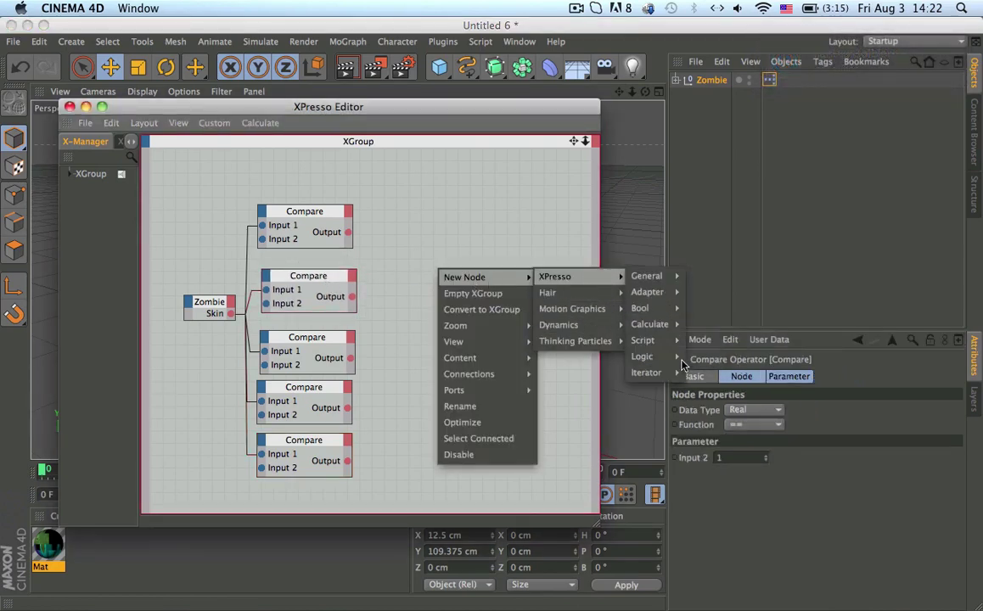
mouse_move(649, 356)
left_click(706, 372)
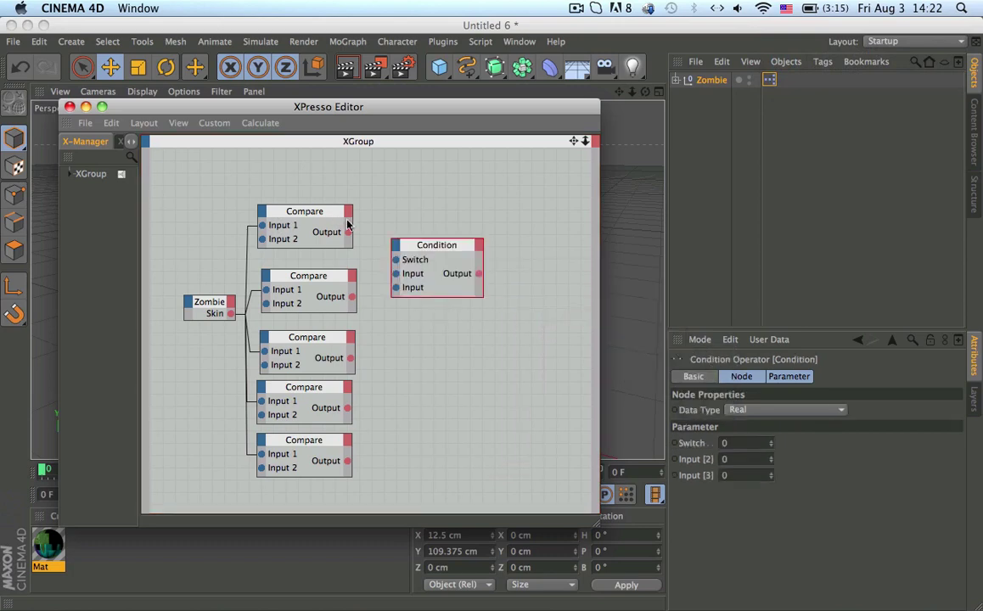
left_click_drag(431, 247, 476, 246)
left_click(747, 410)
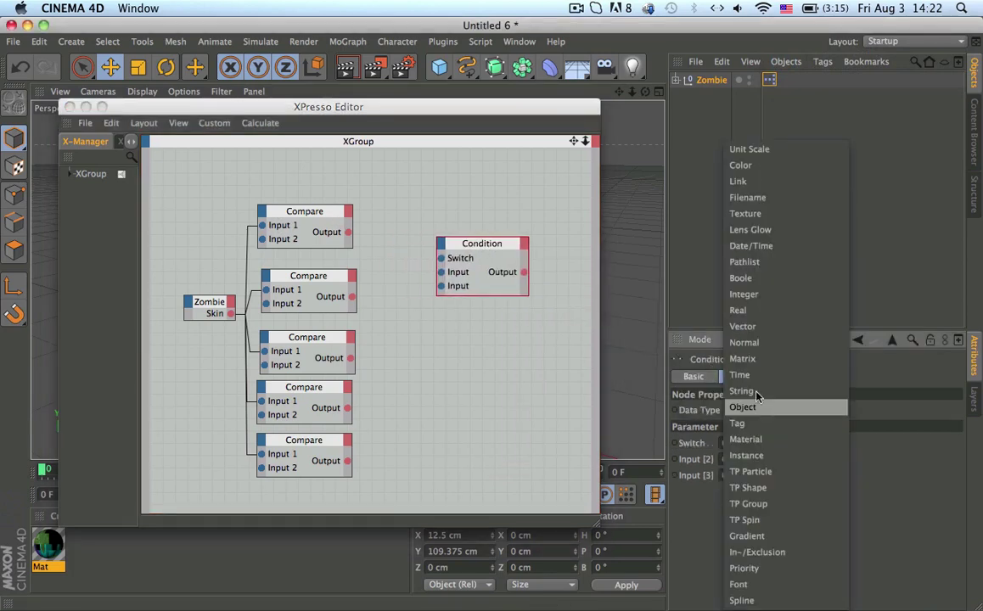
left_click(772, 390)
Connect the uppermost Compare node's Output to the Condition node's Switch input
middle_click_drag(397, 257, 264, 203, "alt")
left_click(228, 185)
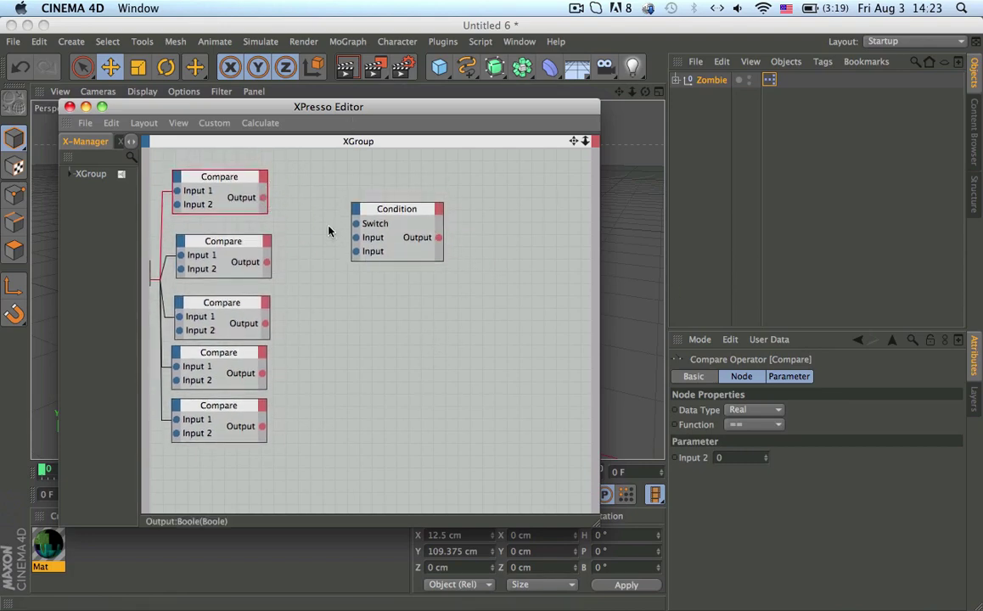
left_click_drag(265, 199, 478, 234)
Duplicate the Condition node into a descending staircase of four beside the Compare nodes
middle_click_drag(453, 390, 416, 379, "alt")
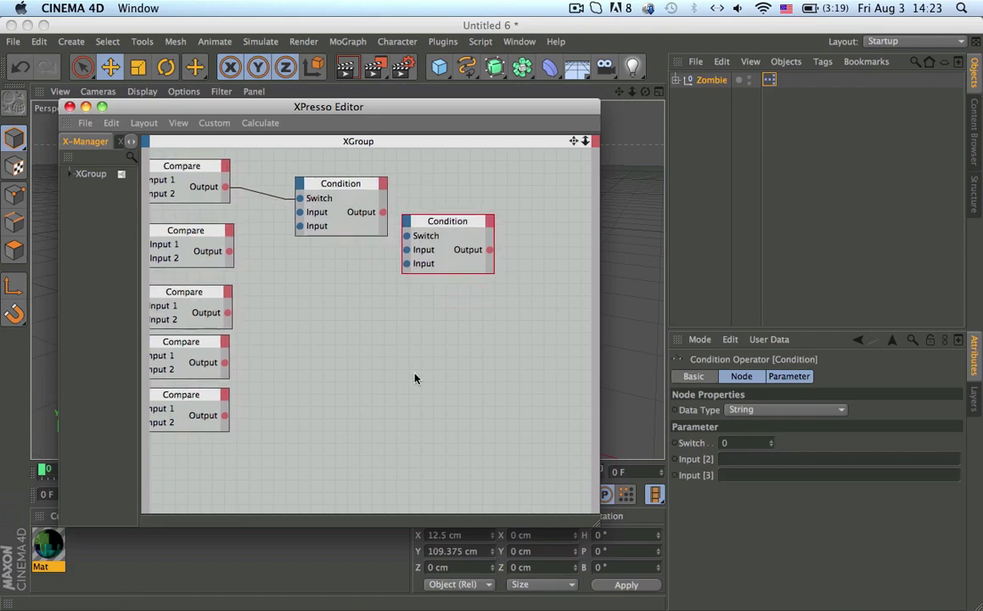
scroll(473, 251, "right", 10)
scroll(473, 252, "down", 3)
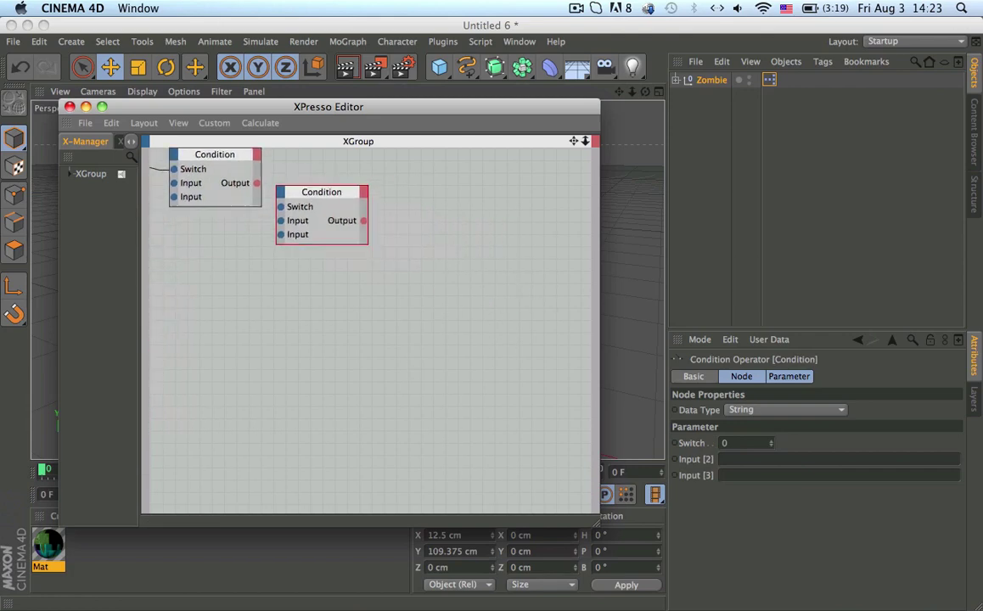
left_click_drag(312, 185, 455, 296)
left_click(454, 299, "ctrl")
scroll(334, 197, "left", 10)
scroll(334, 197, "up", 3)
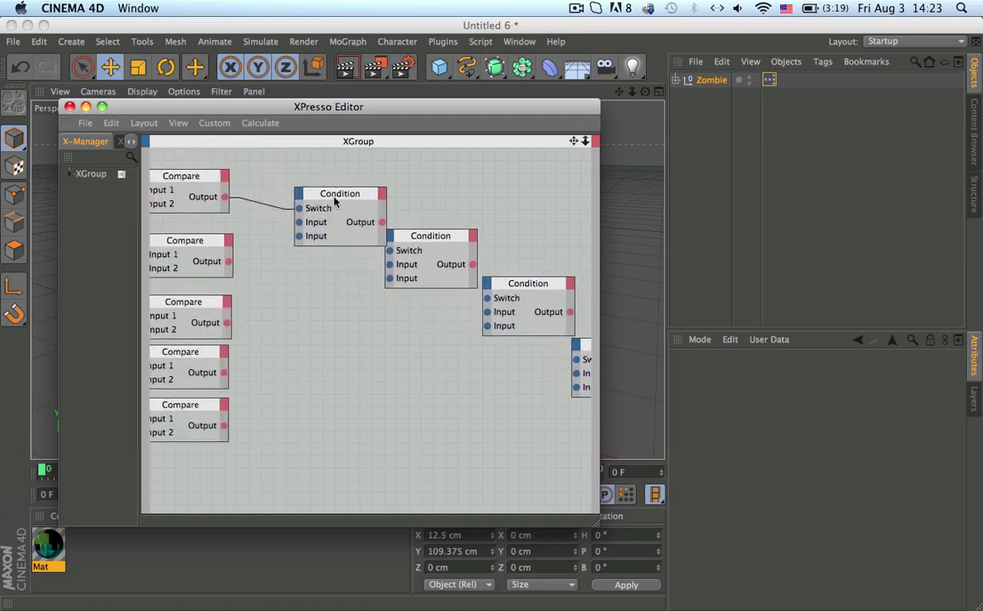
Connect the Outputs of the second, third and fourth Compare nodes to the Switch inputs of the matching Condition nodes
left_click_drag(386, 252, 228, 262)
left_click_drag(228, 324, 487, 299)
left_click_drag(577, 359, 225, 374)
Keep the fourth Condition node's Data Type as String and duplicate it as a fifth Condition at the staircase's lower end
middle_click_drag(437, 292, 216, 221, "alt")
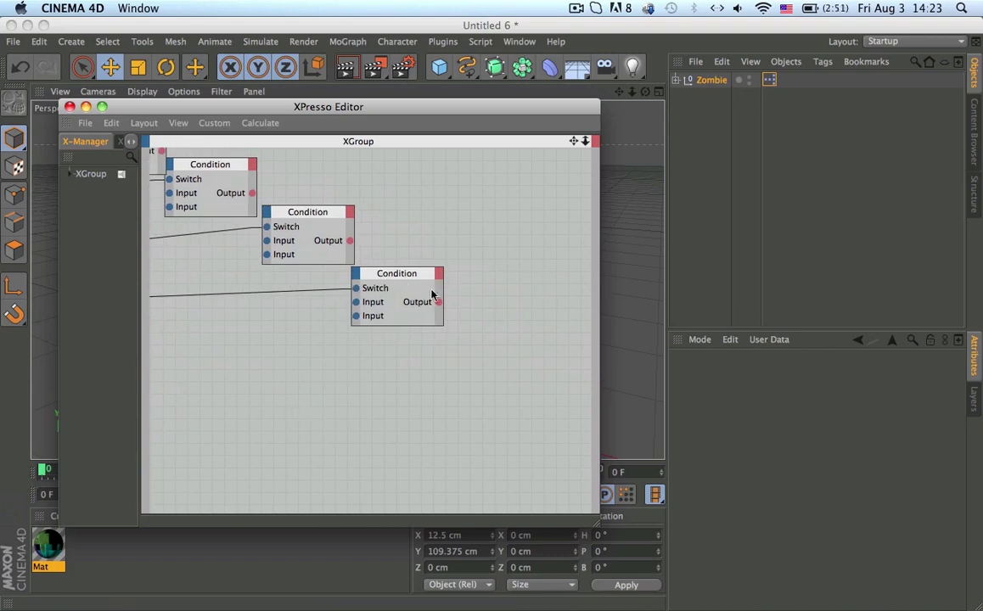
left_click(399, 278)
left_click(774, 411)
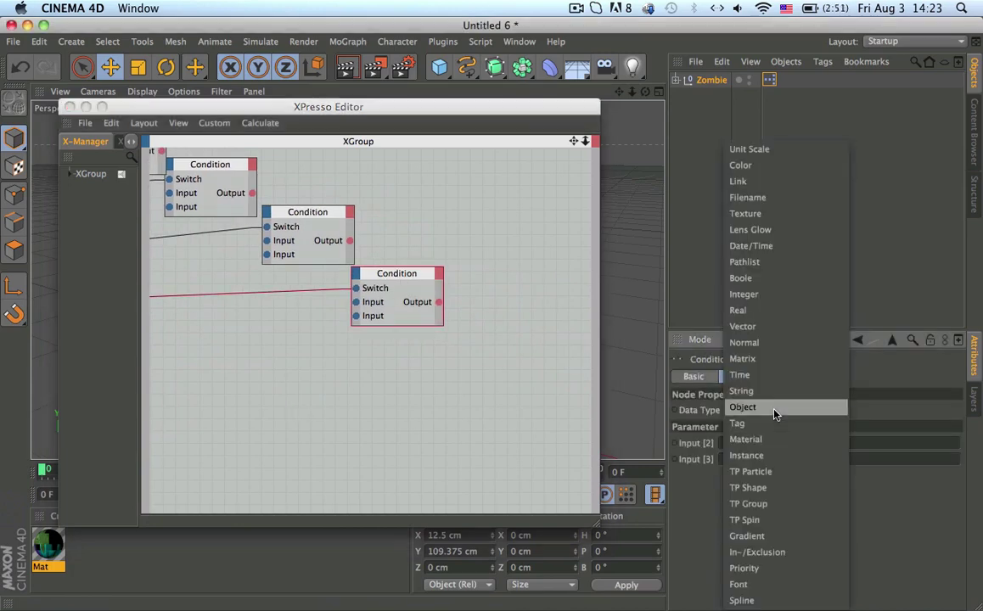
left_click(586, 393)
left_click_drag(407, 289, 112, 353, "ctrl")
Connect the lowest Compare node's Output to the fifth Condition node's Switch input
middle_click_drag(185, 354, 377, 341, "alt")
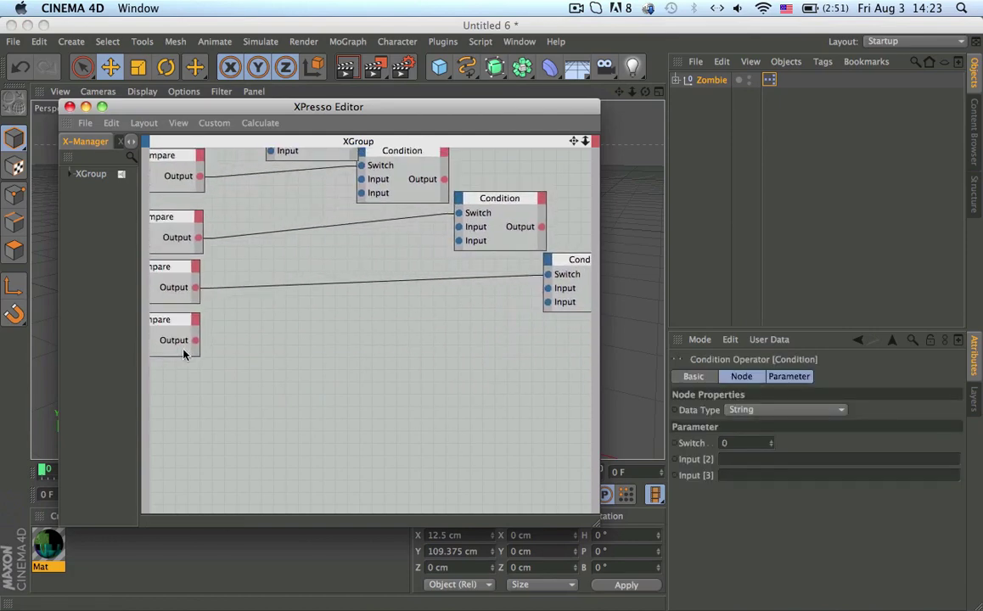
scroll(413, 344, "down", 5)
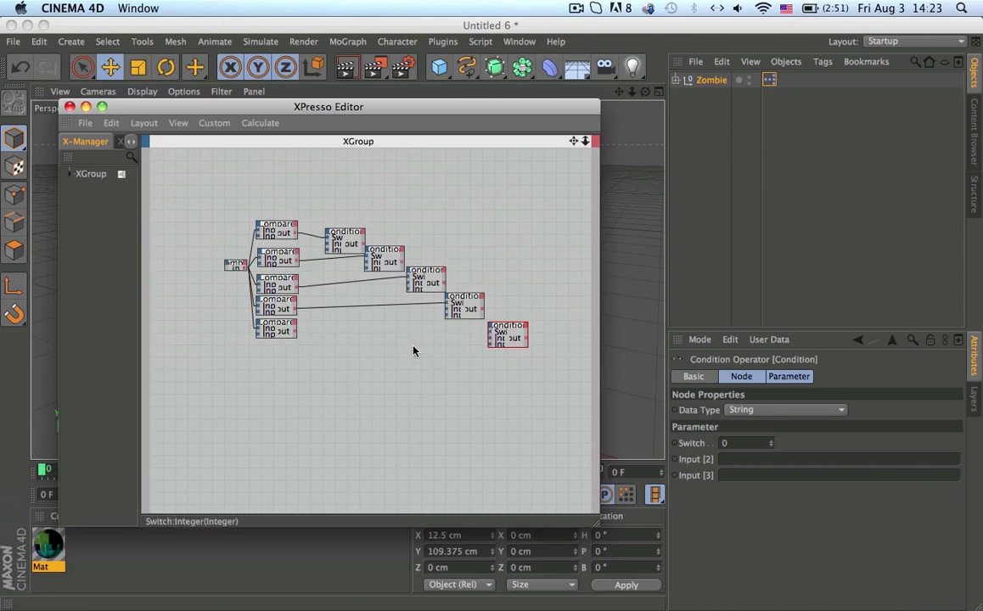
scroll(360, 322, "up", 2)
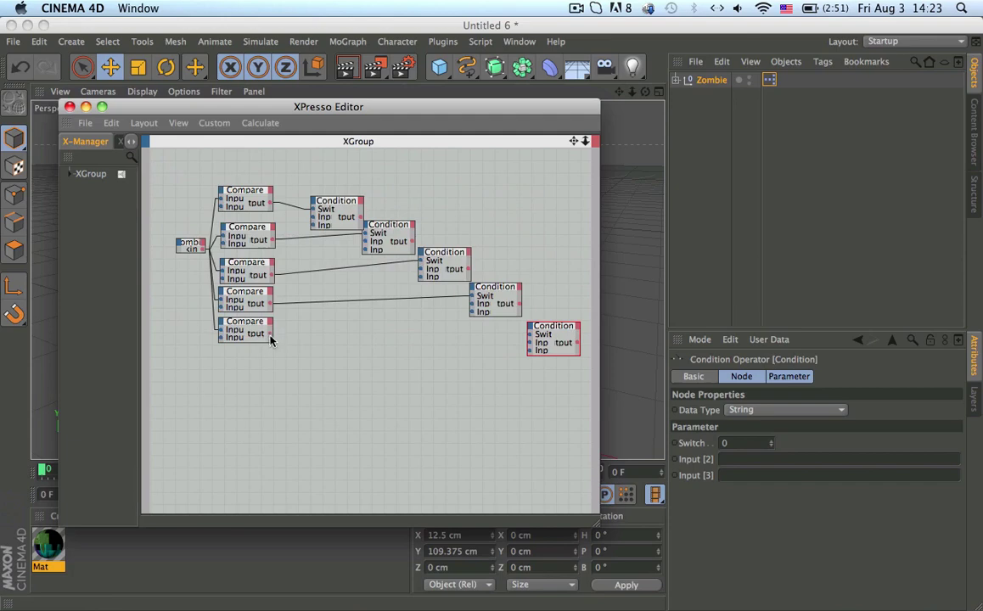
left_click_drag(270, 333, 529, 335)
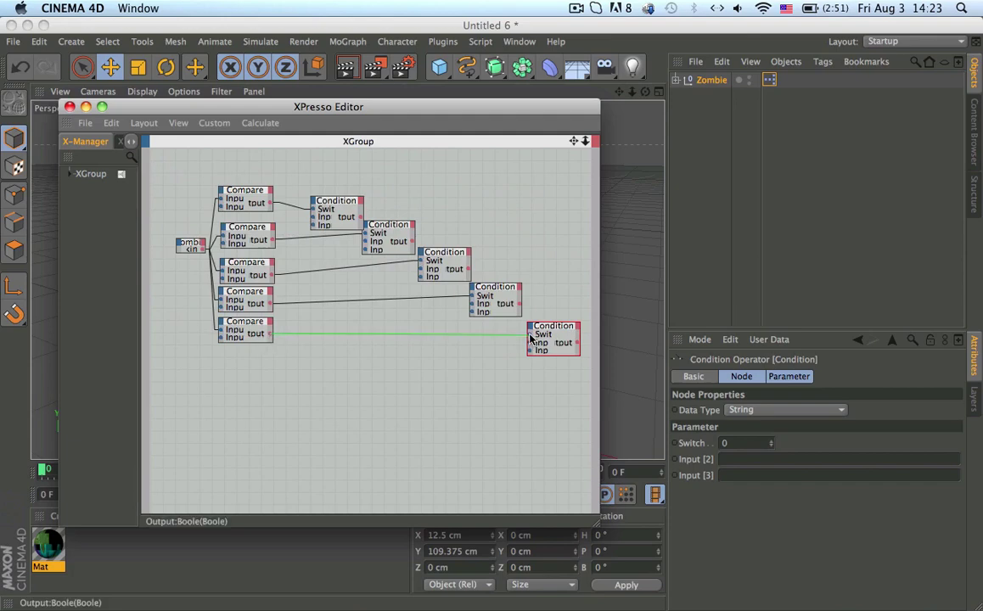
Chain the five Condition nodes by connecting each Output to the first Input of the next one, spacing them where needed
scroll(371, 229, "up", 3)
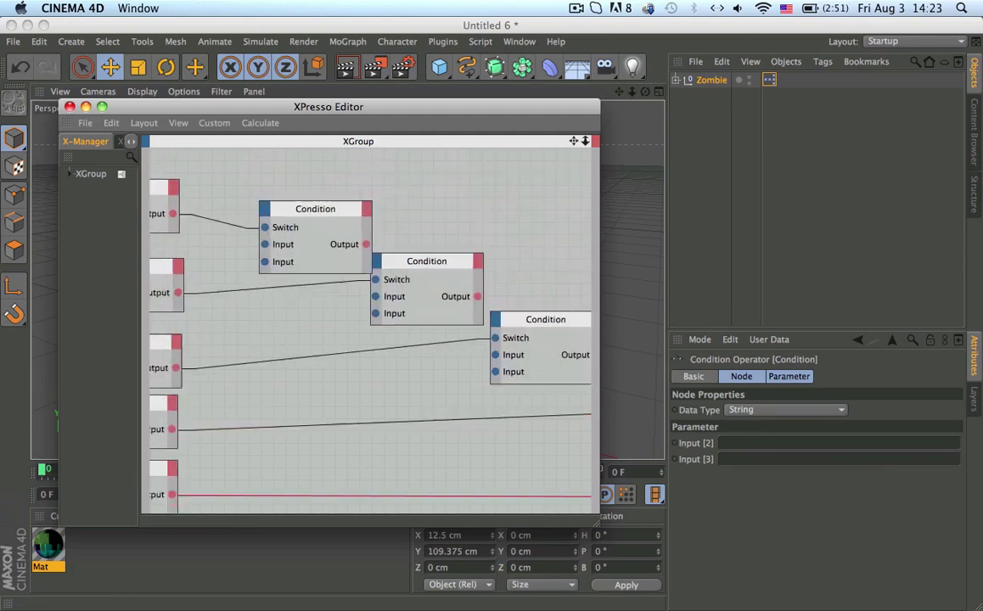
left_click_drag(377, 276, 387, 312)
middle_click_drag(477, 397, 339, 354, "alt")
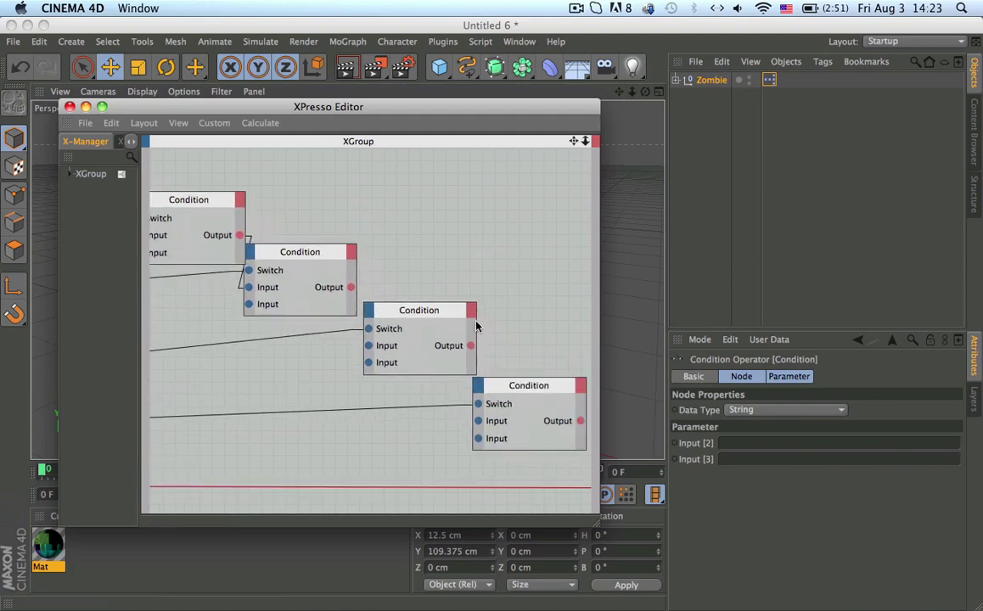
left_click_drag(350, 290, 369, 346)
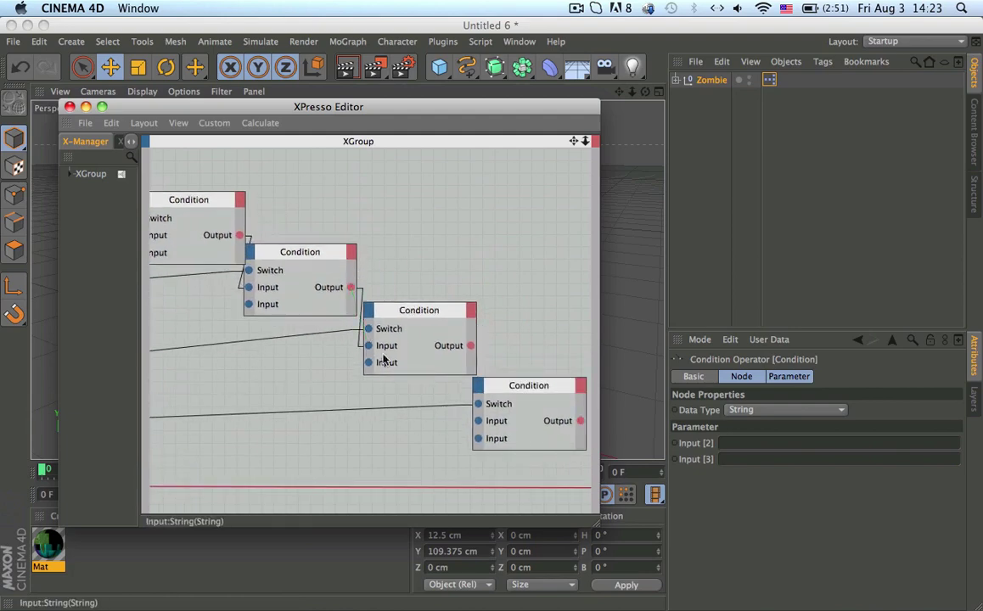
middle_click_drag(496, 458, 415, 377, "alt")
left_click_drag(387, 265, 395, 340)
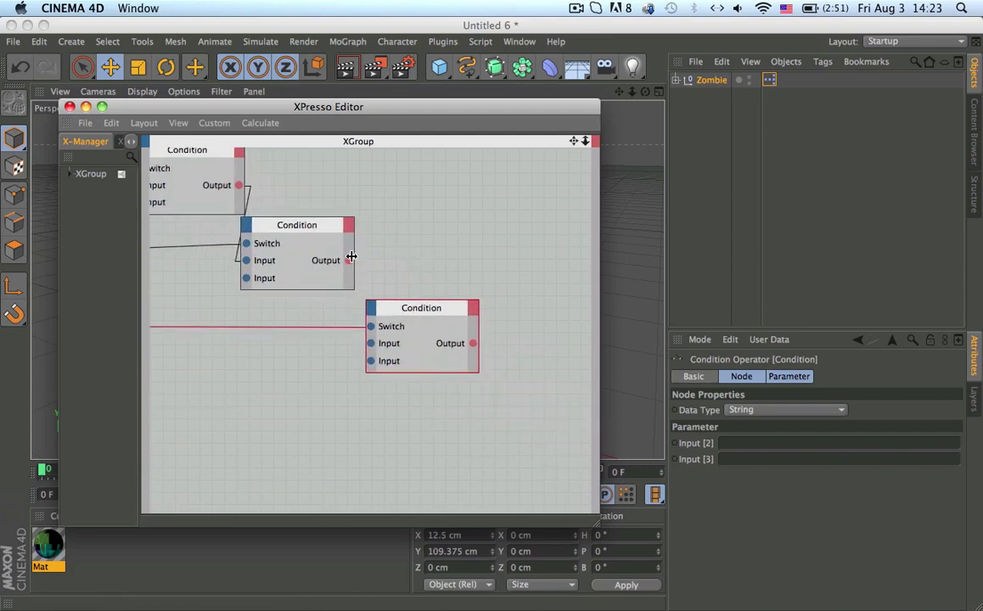
left_click_drag(351, 256, 370, 344)
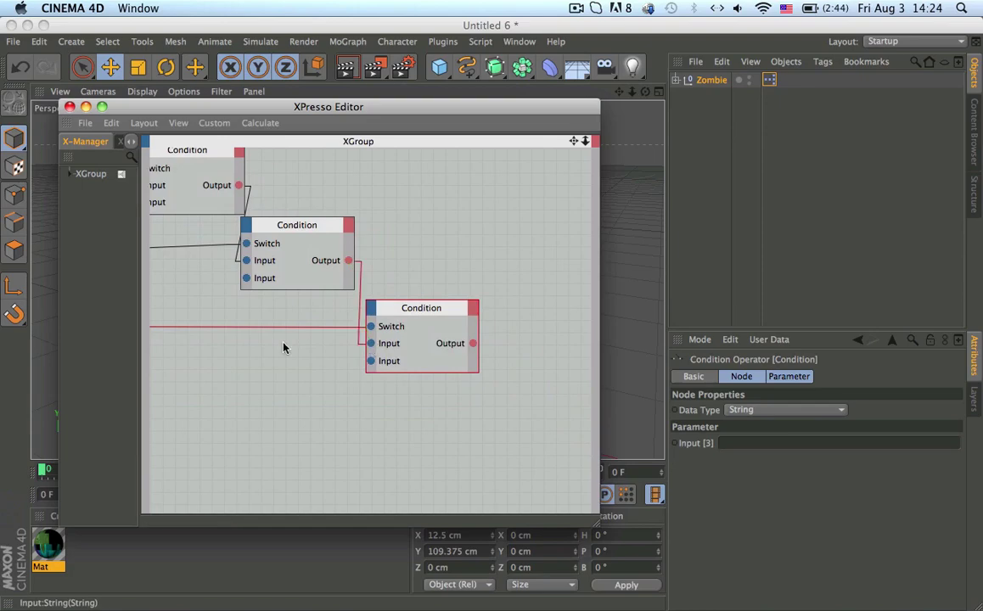
scroll(283, 344, "down", 6)
middle_click_drag(283, 344, 384, 344, "alt")
scroll(283, 344, "up", 3)
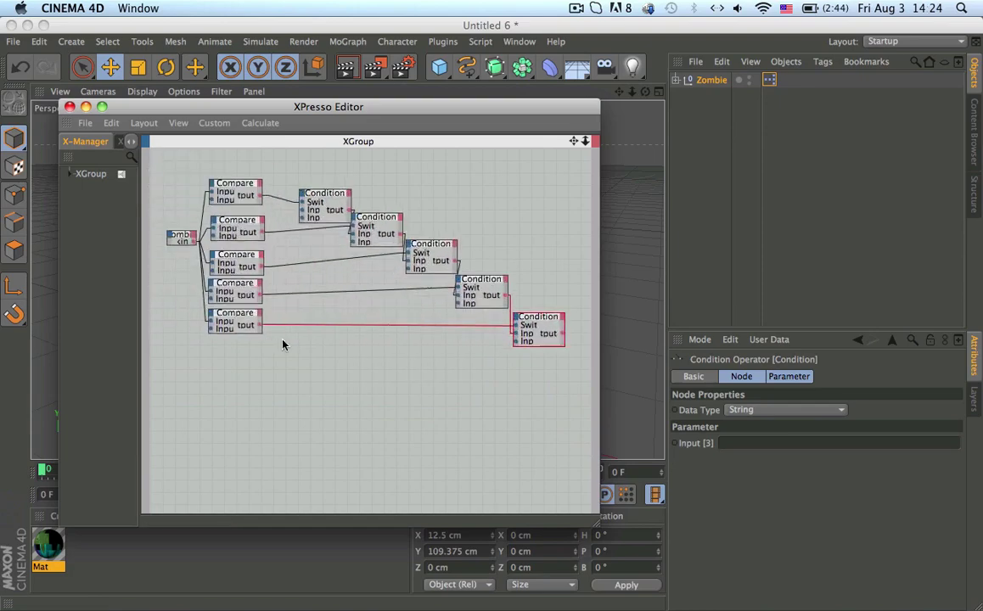
Enable the Alpha channel of the Mat material and copy the zombie.png texture from its Color channel into the Alpha texture
left_click(55, 544)
double_click(54, 543)
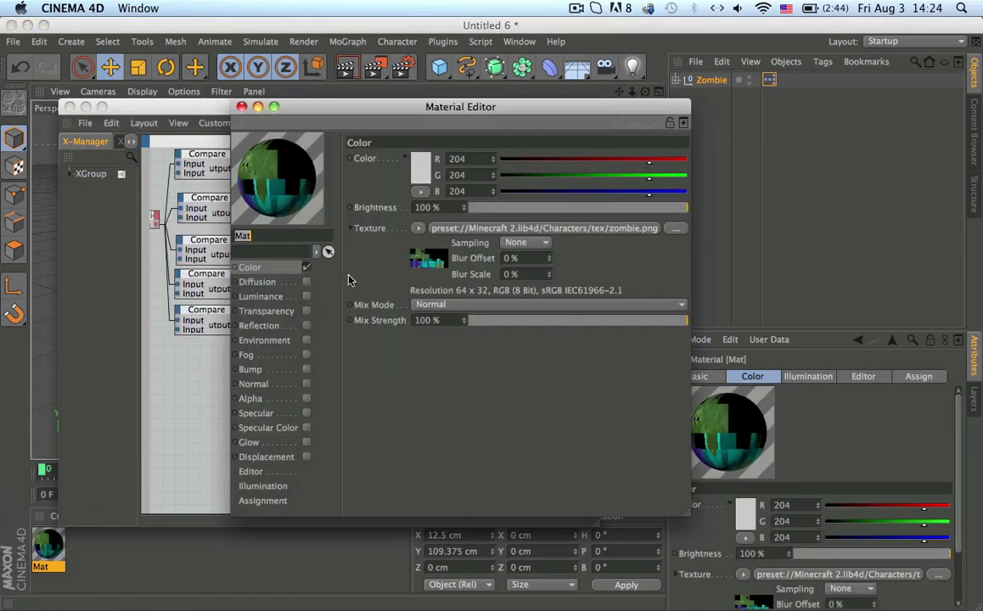
right_click(370, 229)
left_click(407, 278)
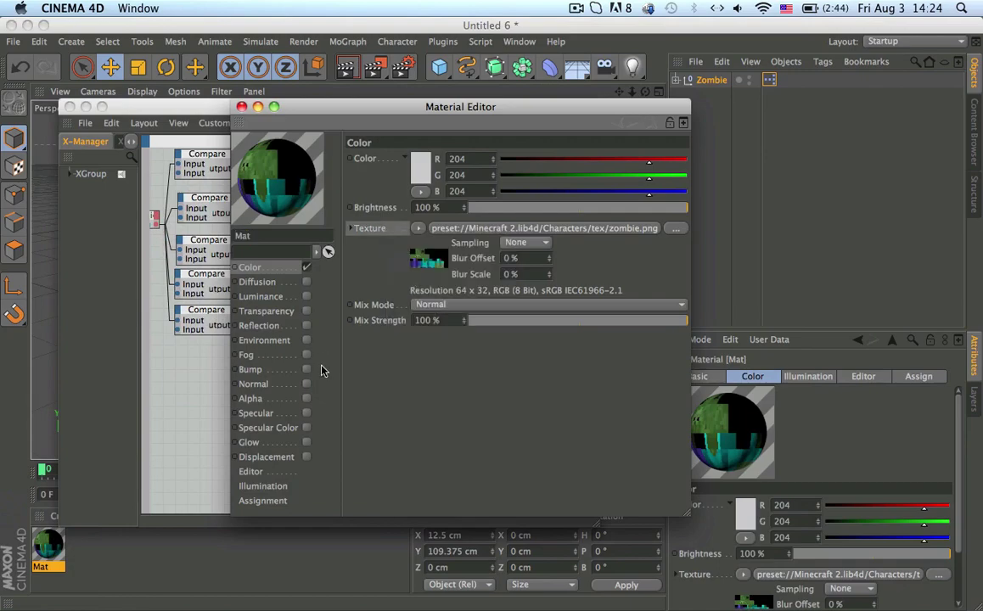
left_click(307, 399)
right_click(366, 218)
left_click(370, 253)
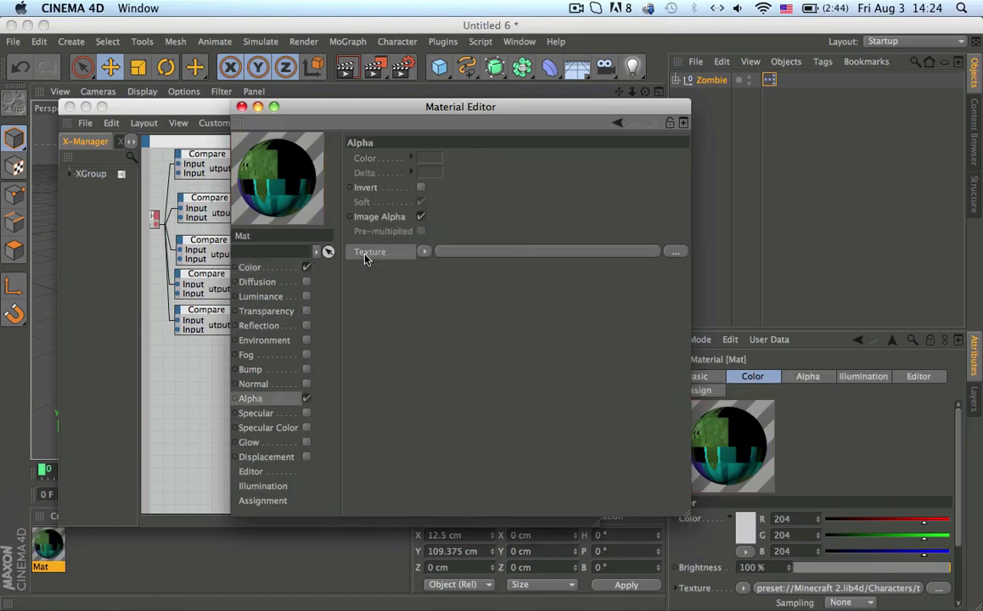
right_click(366, 254)
left_click(393, 317)
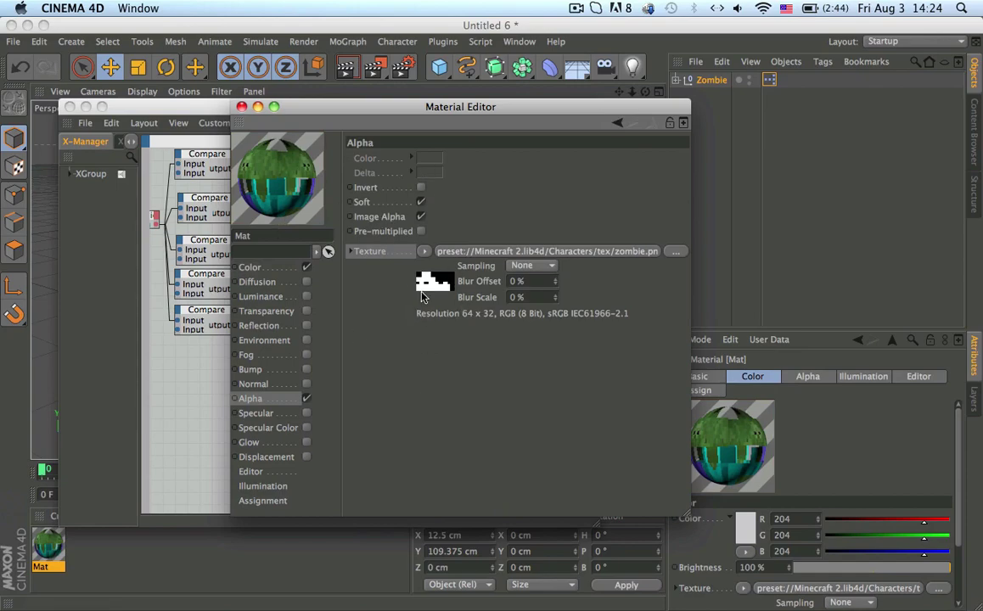
Place the Material Editor beside the XPresso Editor and move the fifth Condition node slightly closer to the fourth
left_click(251, 268)
left_click(250, 399)
left_click_drag(356, 110, 734, 130)
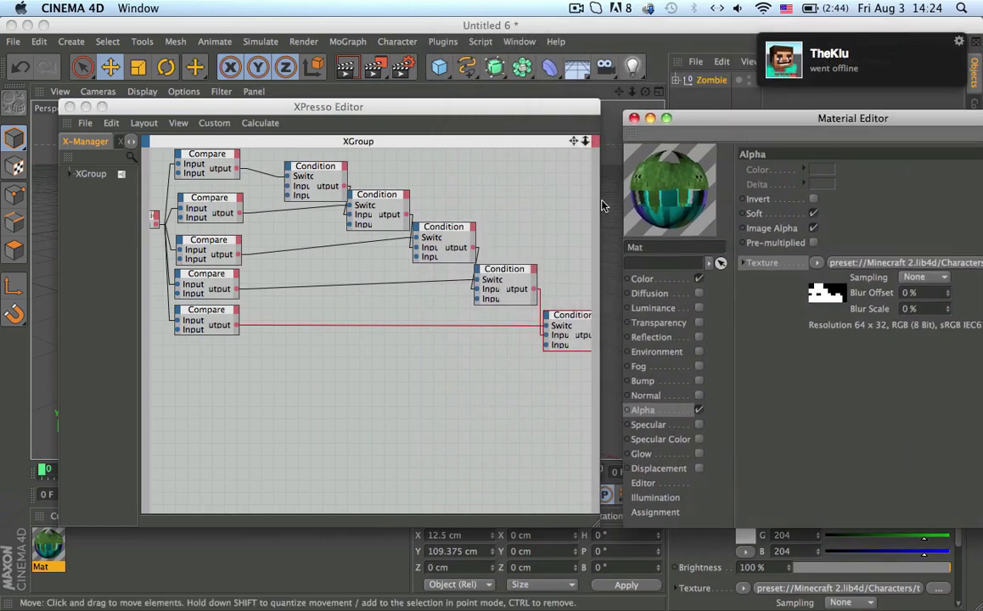
middle_click_drag(550, 255, 465, 252, "alt")
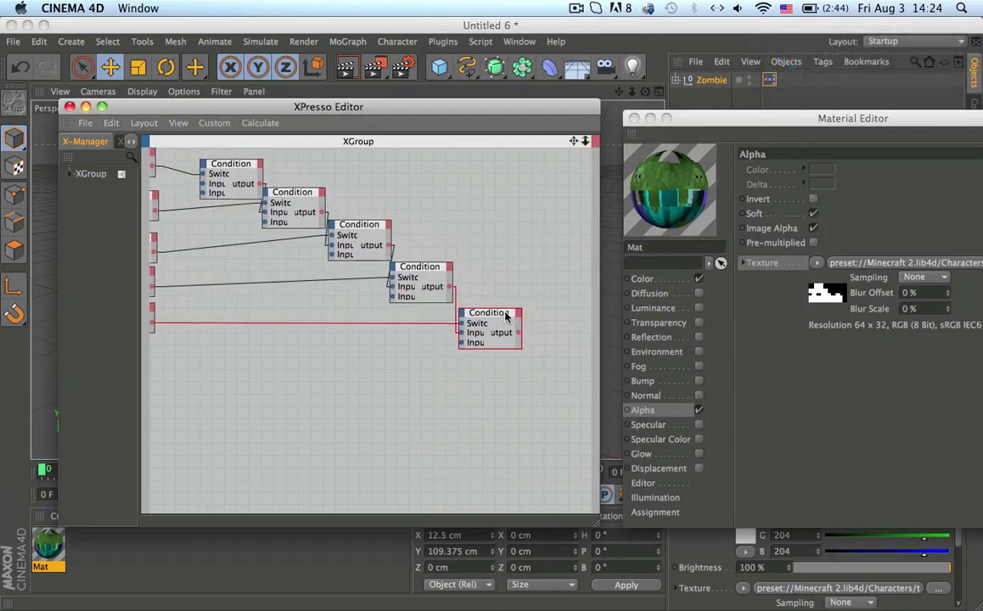
left_click_drag(507, 317, 498, 312)
middle_click_drag(588, 378, 501, 350, "alt")
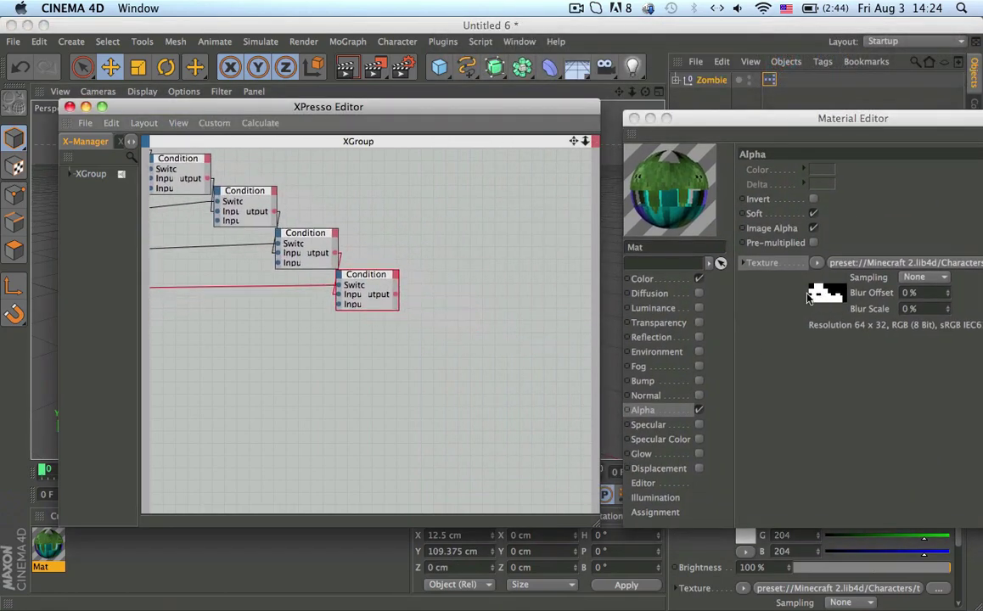
Add the Mat material's Color texture to XPresso as a Bitmap node with a File input, connected to the last Condition's Output
left_click(647, 279)
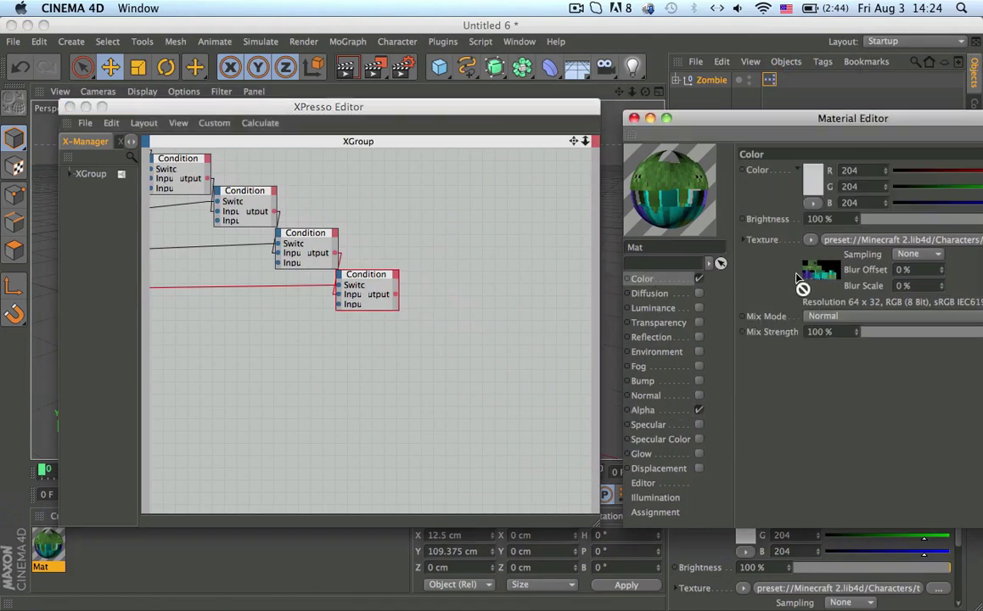
left_click_drag(822, 273, 465, 281)
left_click(465, 281)
mouse_move(500, 319)
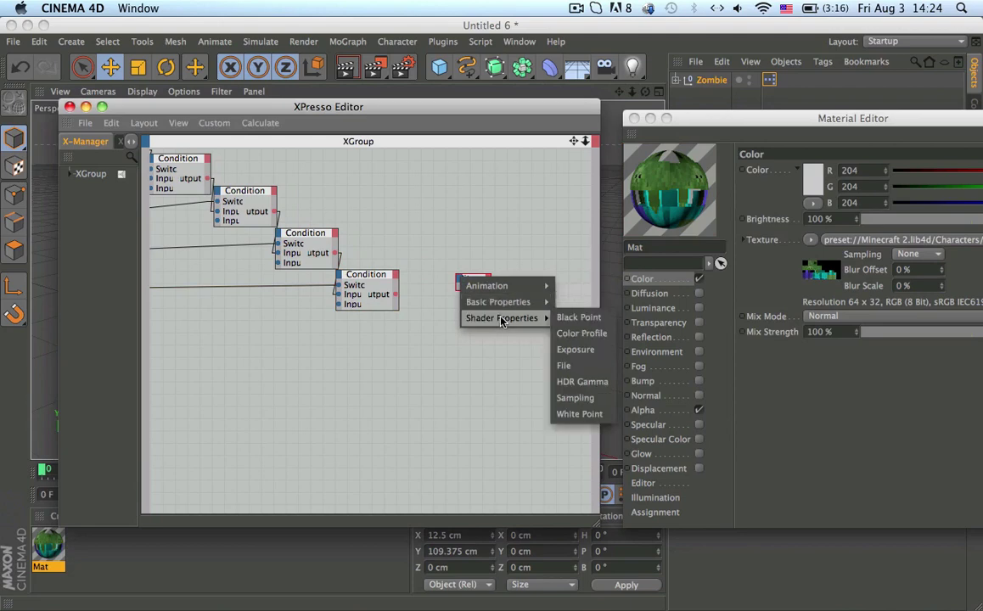
left_click(564, 365)
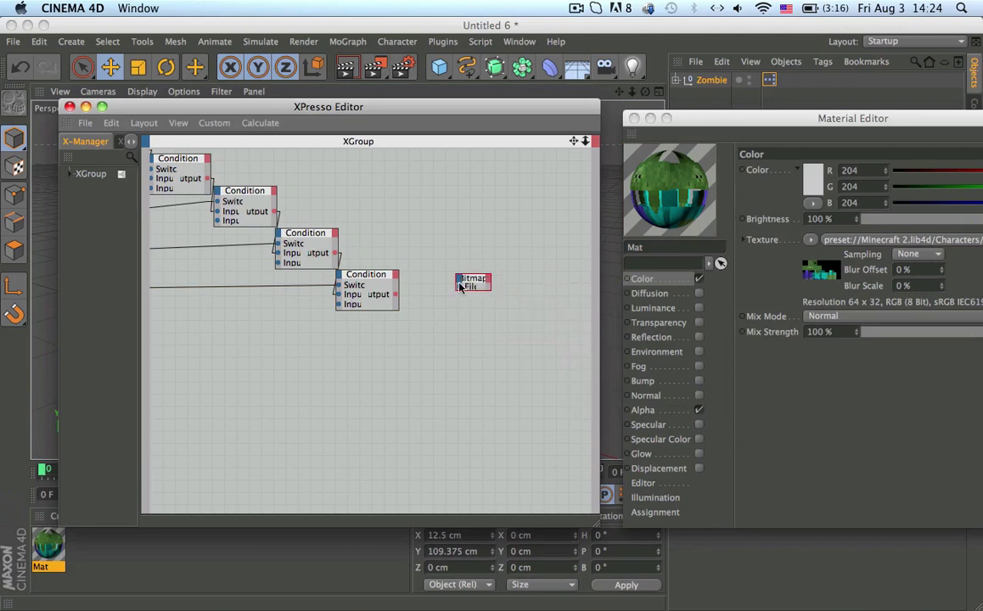
left_click_drag(456, 289, 395, 295)
Add the Alpha channel's texture as a second Bitmap node with a File input, connected to the last Condition's Output
left_click(647, 397)
left_click(643, 410)
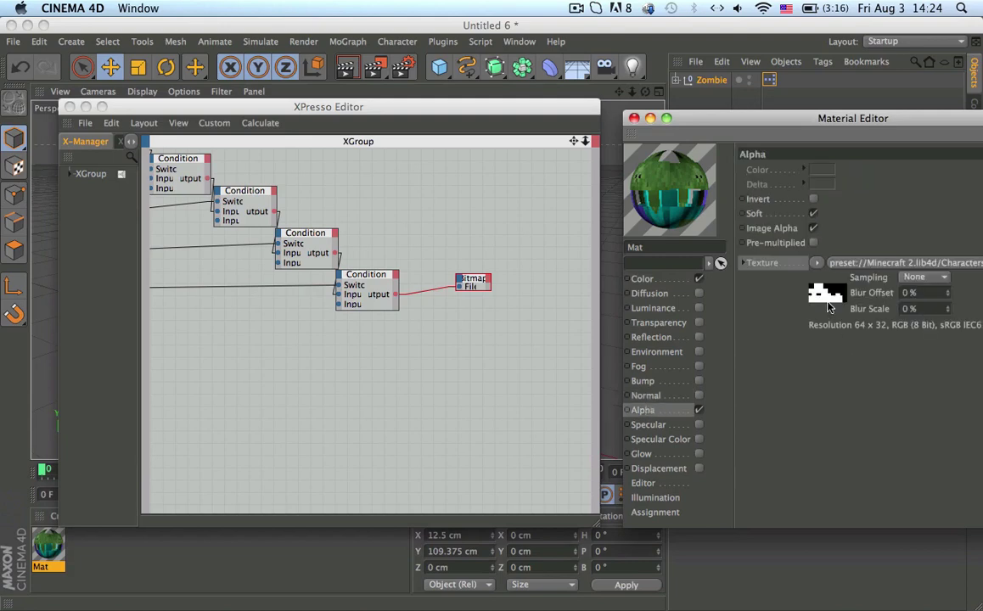
left_click_drag(828, 302, 456, 308)
right_click(444, 312)
mouse_move(488, 357)
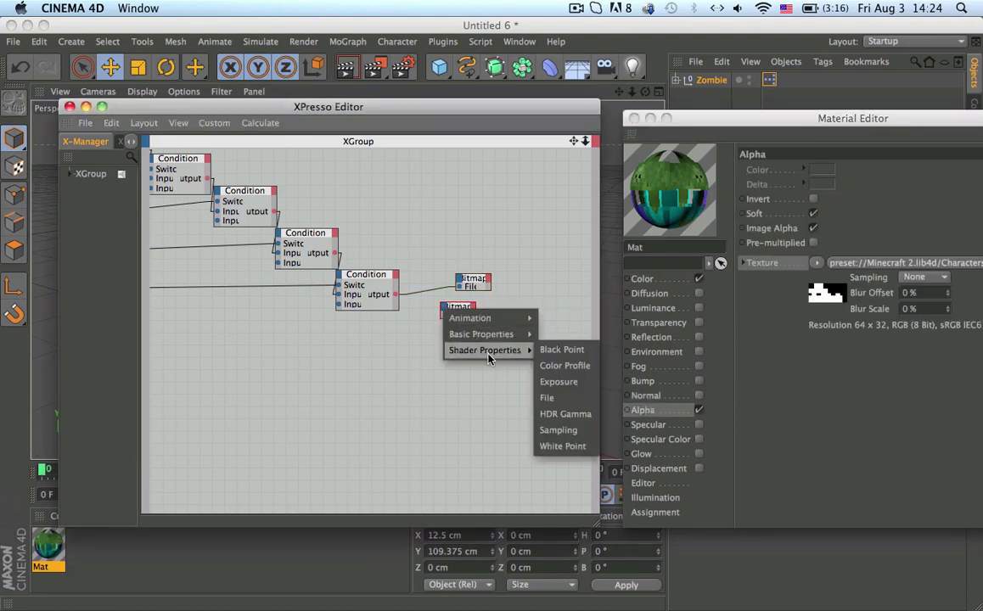
left_click(546, 399)
left_click_drag(443, 315, 396, 297)
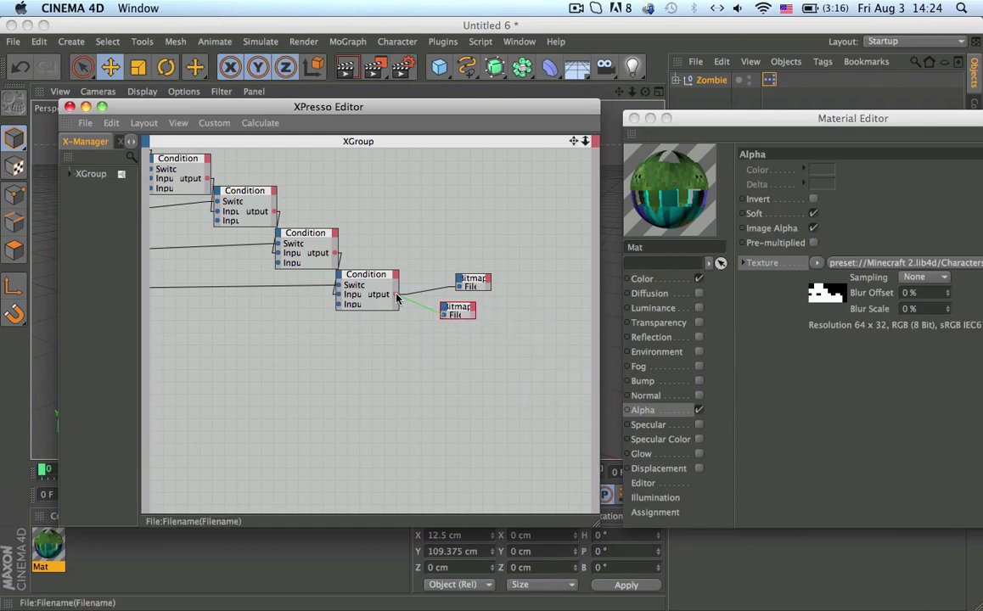
Close the Material Editor and move the first two Condition nodes farther away from the Compare nodes to make room
middle_click_drag(291, 361, 461, 403, "alt")
right_click_drag(293, 252, 369, 253, "alt")
middle_click_drag(302, 253, 496, 380, "alt")
right_click_drag(322, 315, 345, 315, "alt")
scroll(322, 319, "right", 5)
scroll(340, 320, "down", 3)
left_click(634, 118)
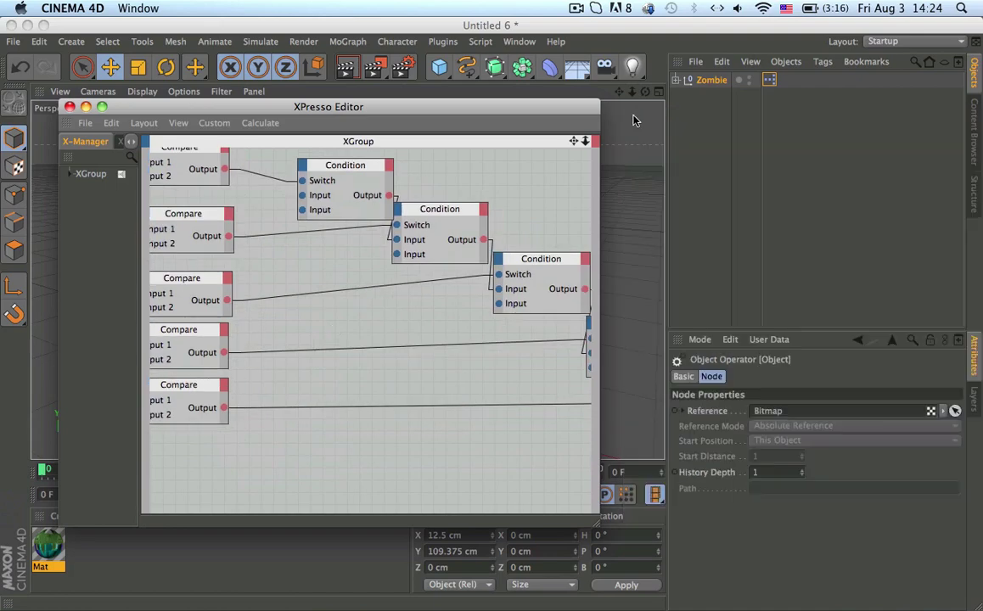
middle_click_drag(317, 237, 419, 257, "alt")
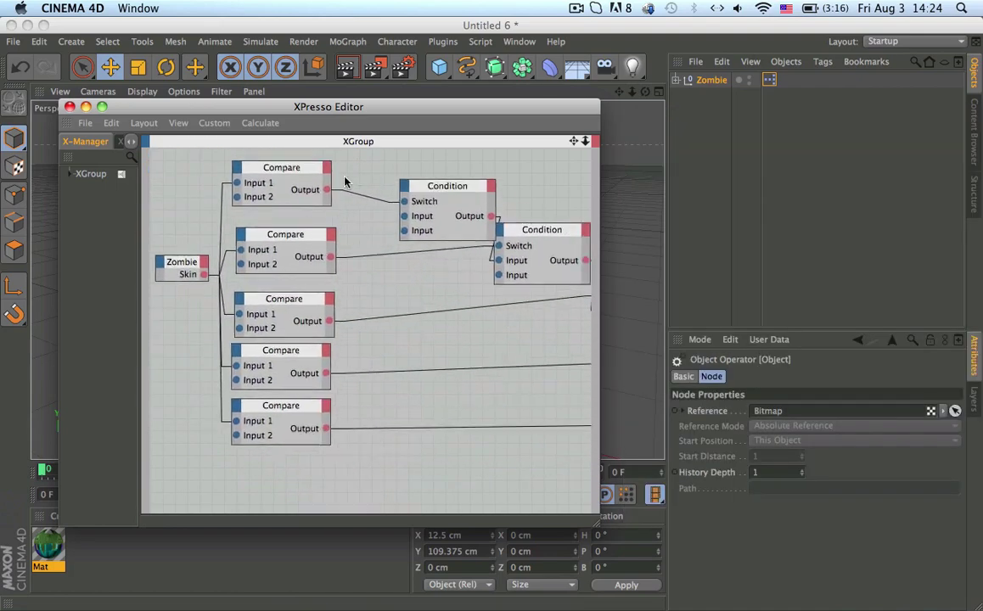
left_click_drag(430, 183, 448, 160)
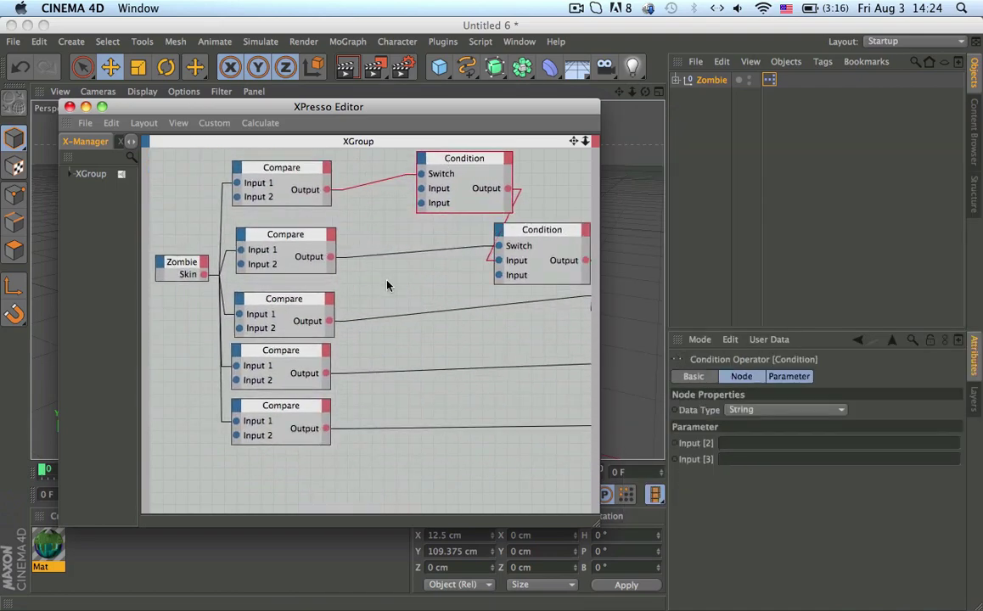
left_click_drag(518, 231, 551, 231)
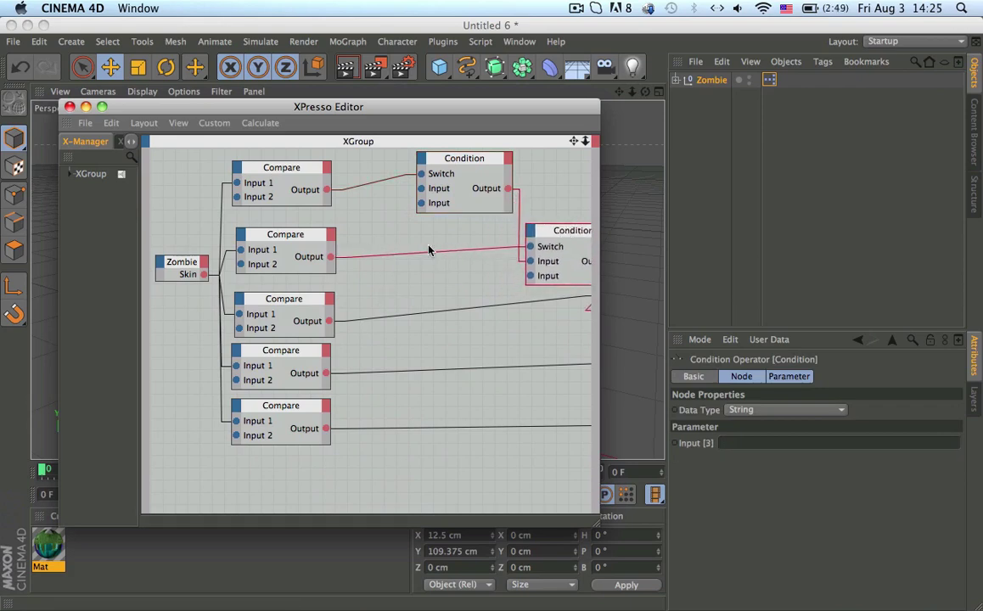
Add a Constant node beside the third Compare node and set its Data Type to String
right_click(392, 251)
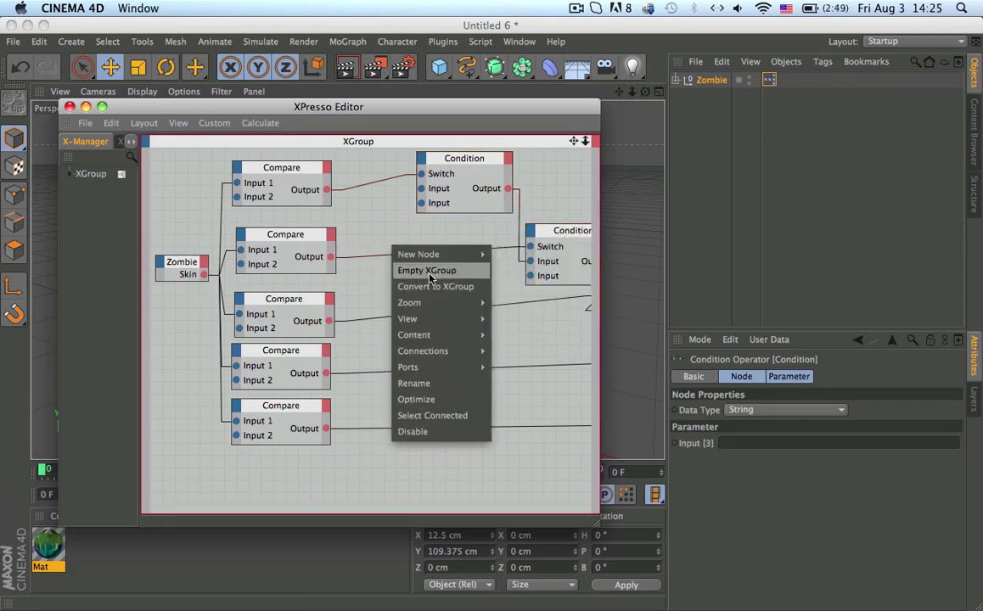
mouse_move(489, 255)
mouse_move(603, 253)
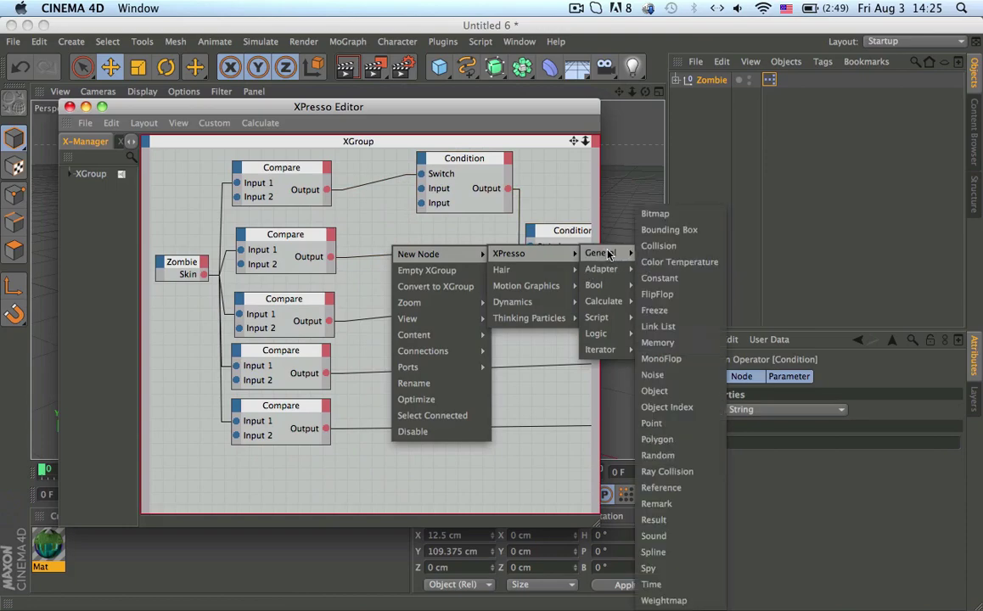
left_click(659, 279)
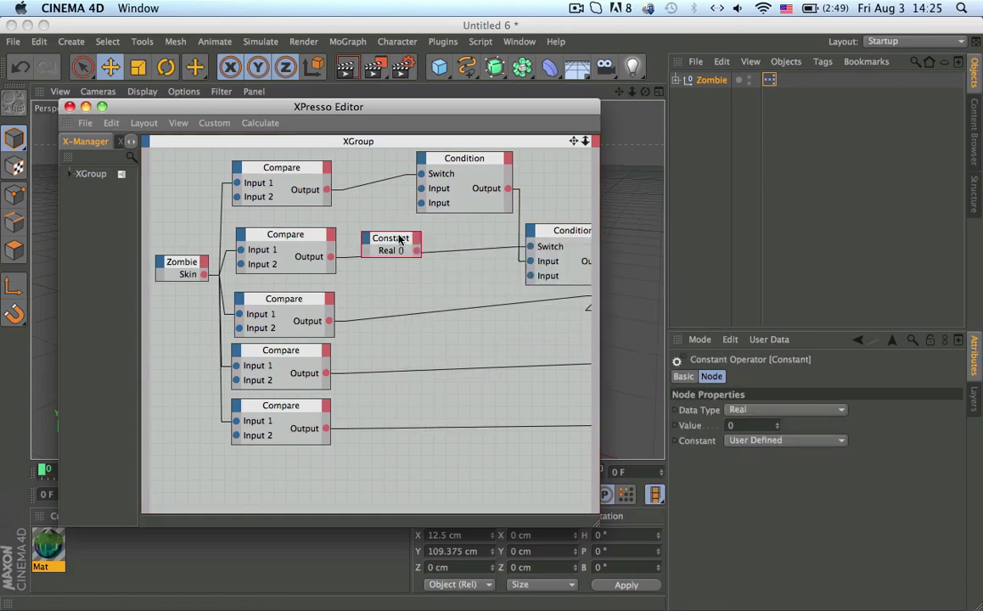
left_click_drag(399, 240, 400, 300)
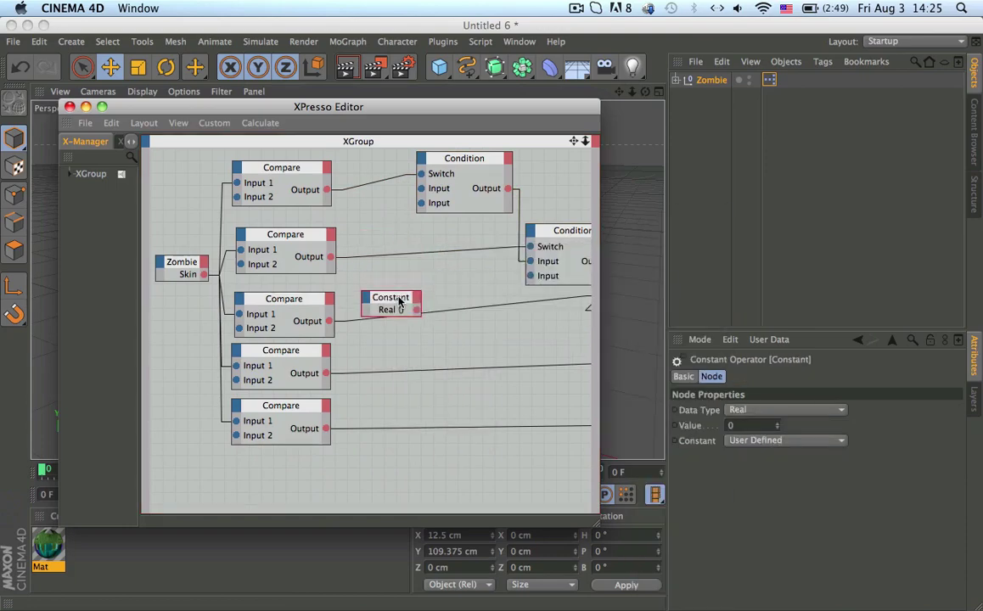
left_click(740, 409)
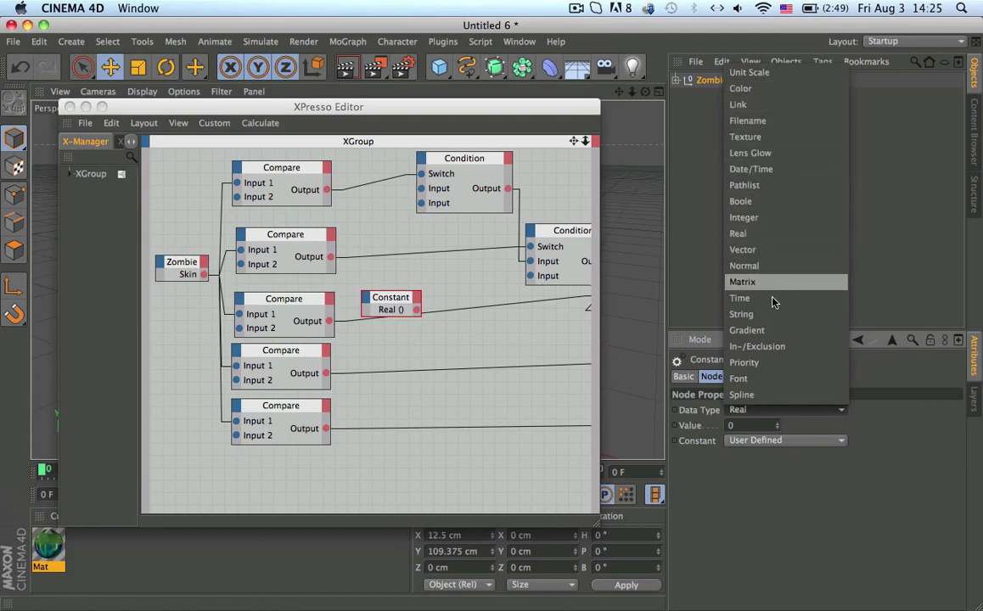
left_click(751, 314)
Duplicate the String Constant into six nodes, wiring two to the first Condition's Inputs and one to each remaining Condition's second Input
left_click_drag(393, 298, 377, 376, "ctrl")
left_click_drag(416, 311, 533, 277)
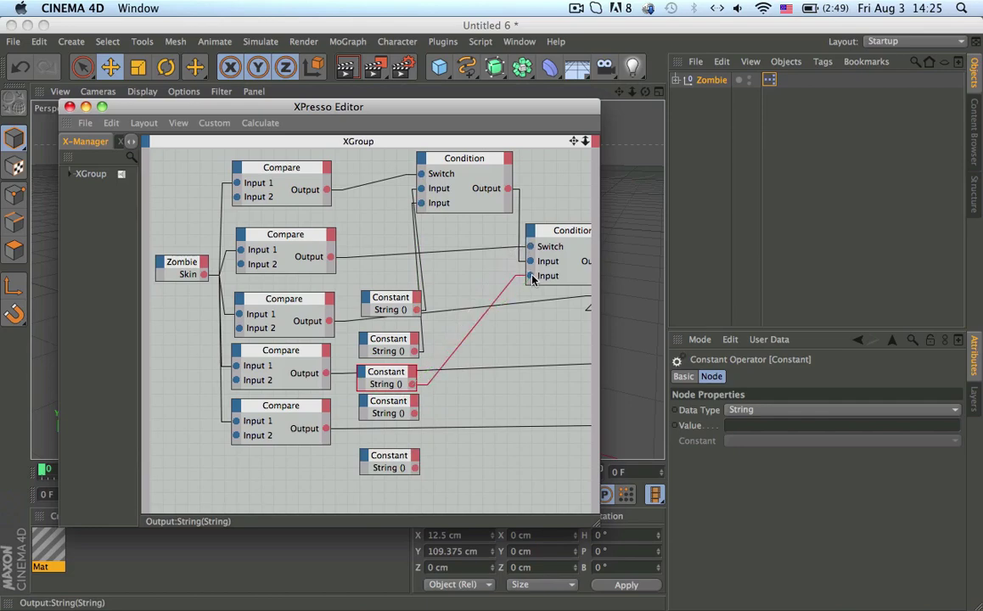
scroll(529, 335, "right", 5)
scroll(529, 334, "down", 3)
left_click_drag(291, 325, 581, 327)
scroll(477, 337, "down", 2)
scroll(477, 337, "right", 5)
left_click(217, 360)
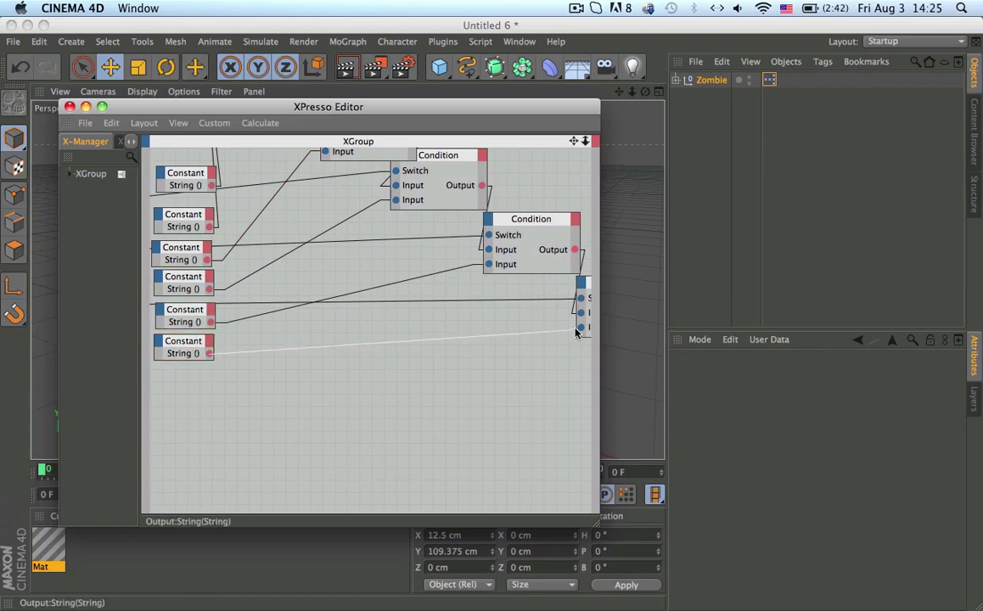
Select the topmost Constant node, which feeds the first Condition's first Input
key("h")
scroll(476, 377, "up", 8)
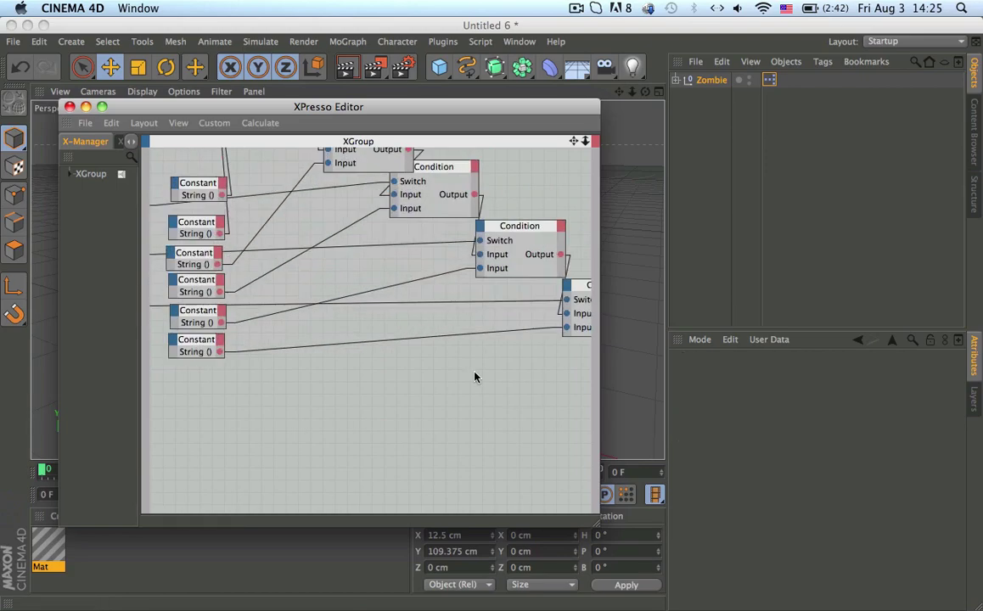
middle_click_drag(465, 273, 645, 269, "alt")
middle_click_drag(439, 160, 397, 287, "alt")
left_click(311, 285)
left_click(311, 287)
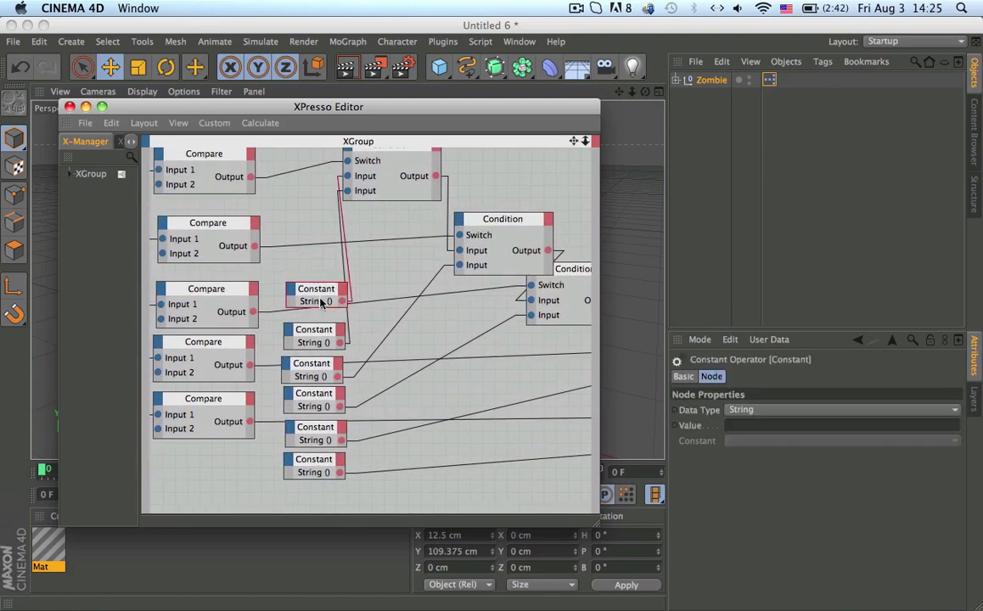
scroll(443, 407, "up", 2)
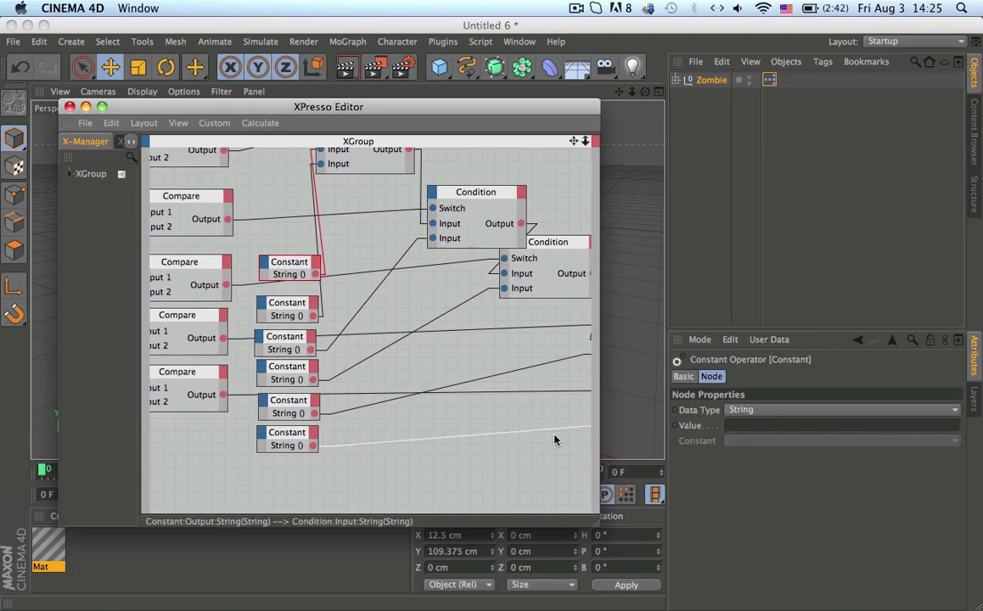
Create a new material, disable its Specular channel and show its Color channel settings
double_click(111, 584)
double_click(48, 548)
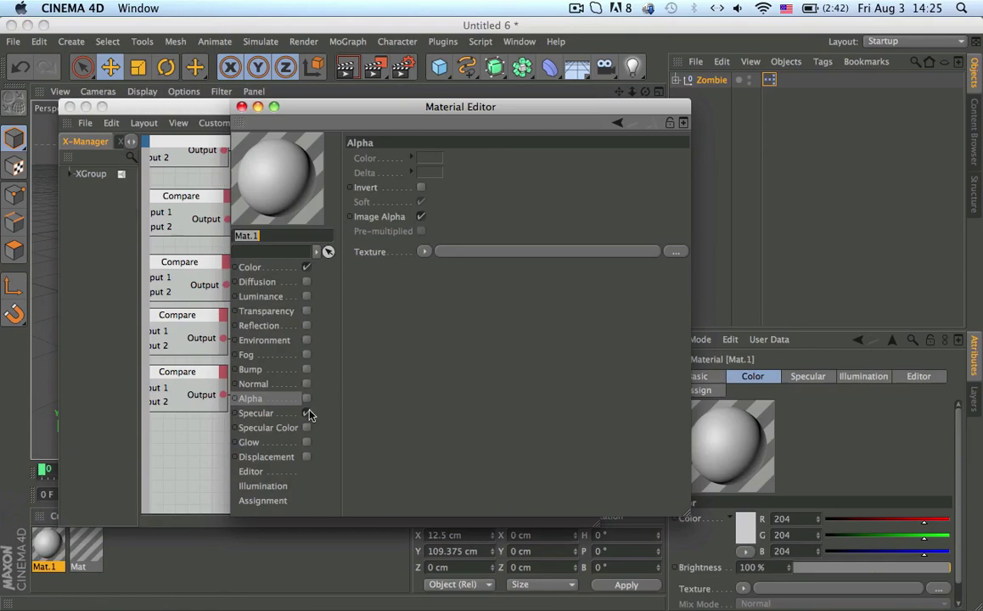
left_click(280, 267)
Load Dwarf.png from the Cinema 4D/PNG/Characters folder as the new material's Color texture
left_click(511, 228)
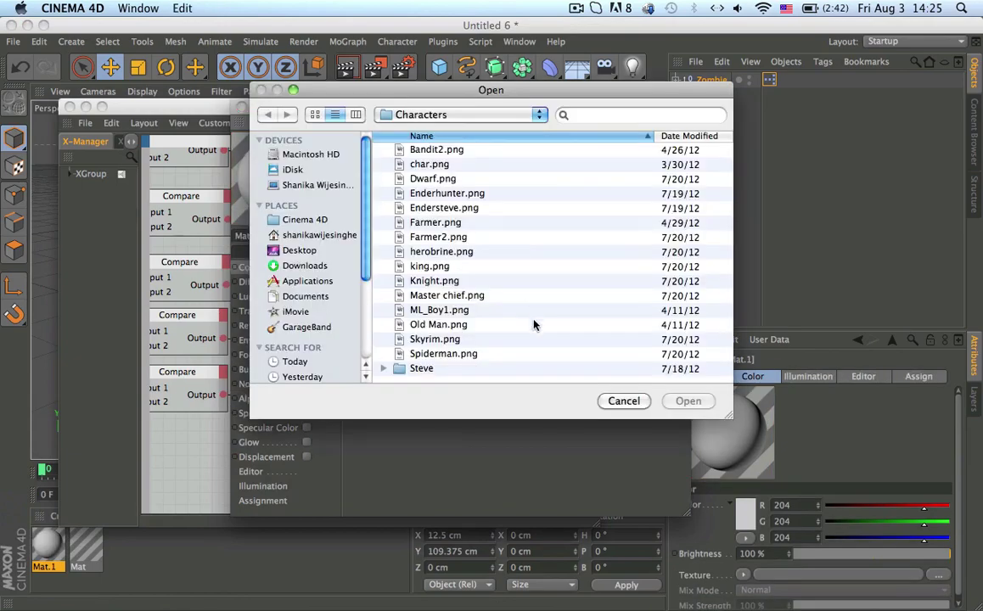
left_click(309, 270)
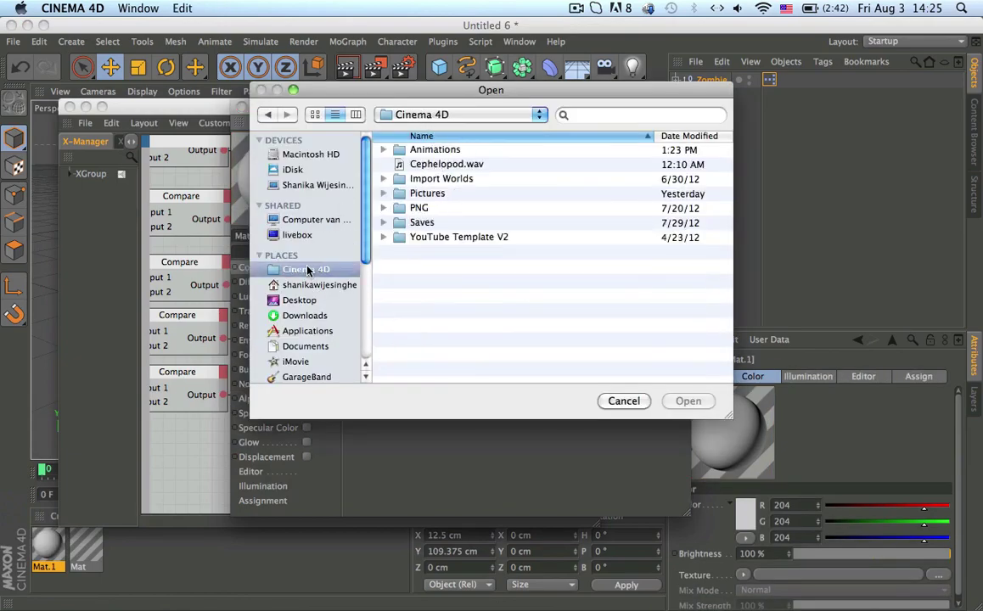
left_click(422, 209)
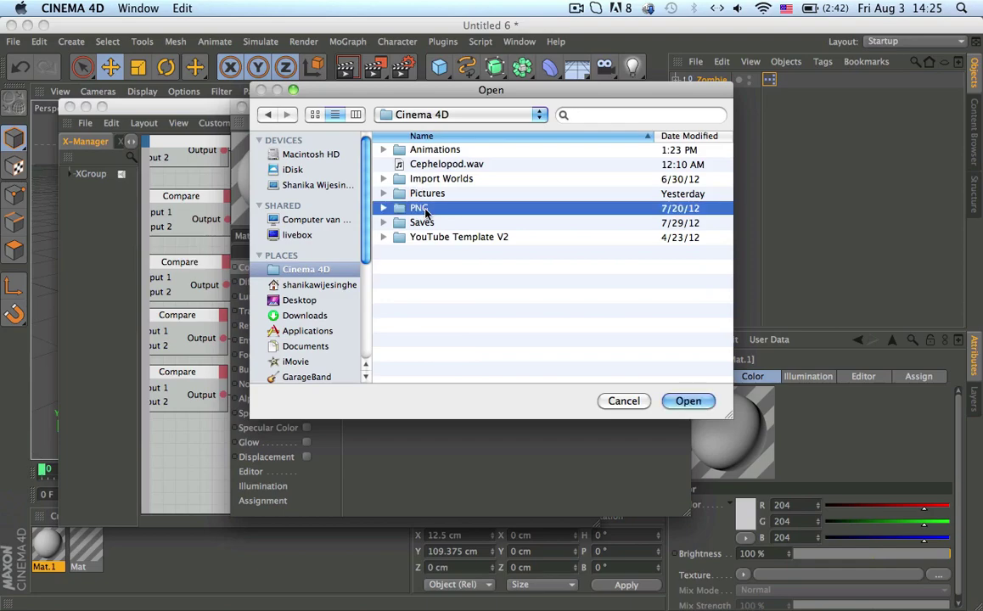
double_click(429, 208)
left_click(433, 179)
double_click(434, 179)
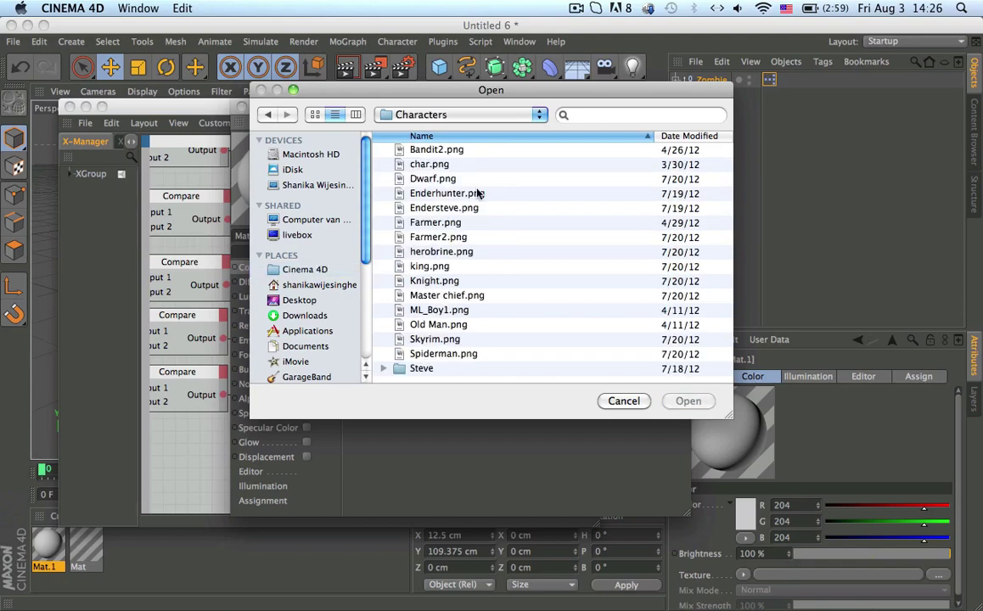
left_click(463, 194)
left_click(459, 180)
double_click(459, 181)
Set the Sampling of the Dwarf.png Color texture to None
left_click(531, 230)
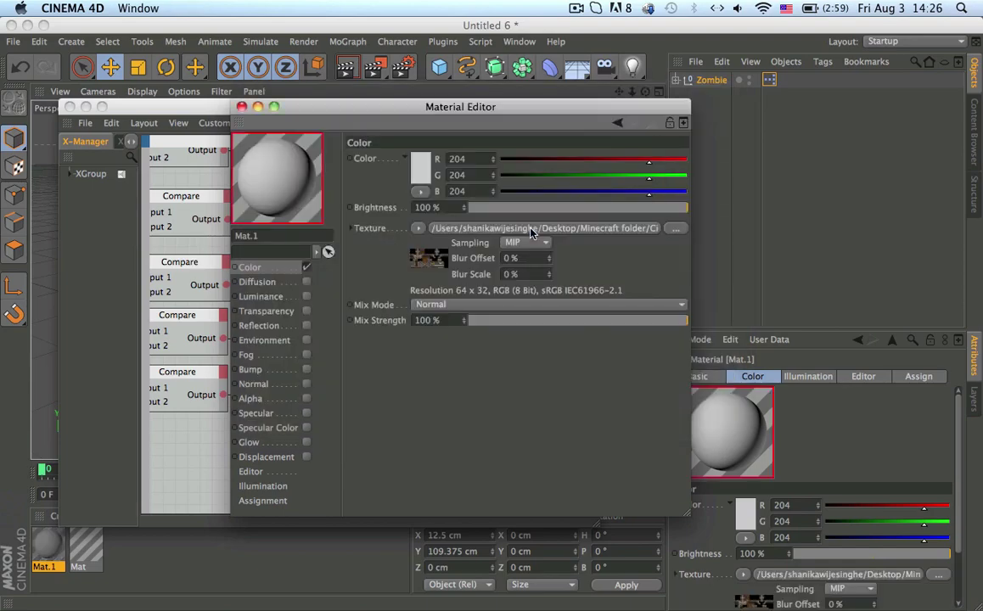
left_click(533, 244)
left_click(533, 260)
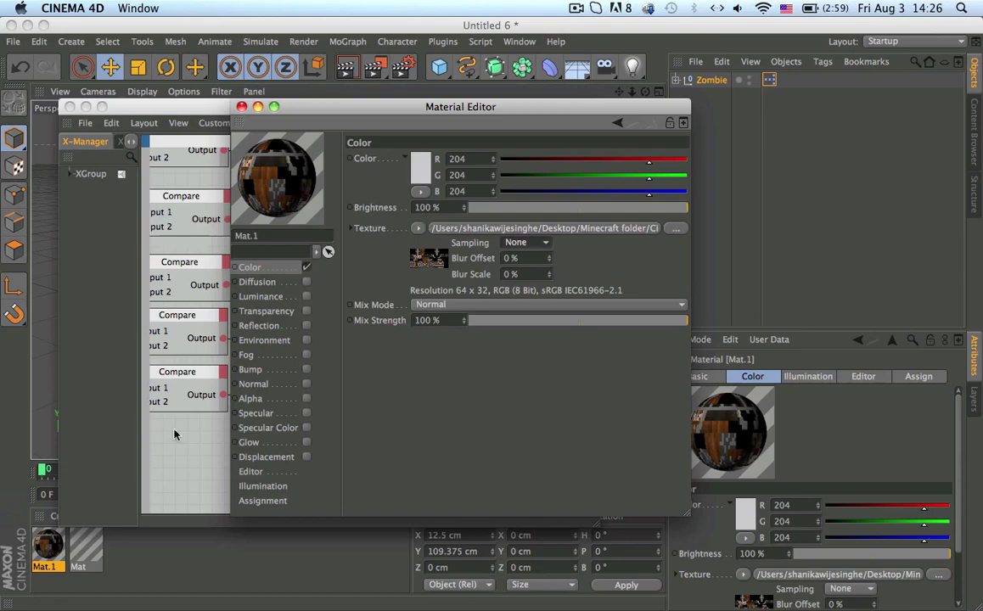
Check the Color texture's Sampling setting in the original Mat material
left_click(86, 548)
left_click(521, 244)
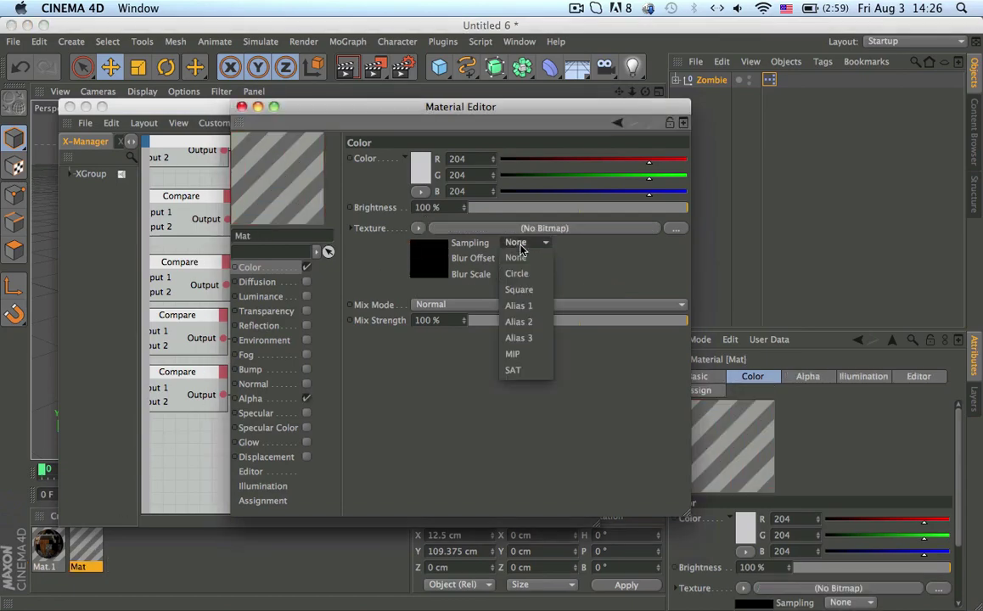
left_click(86, 543)
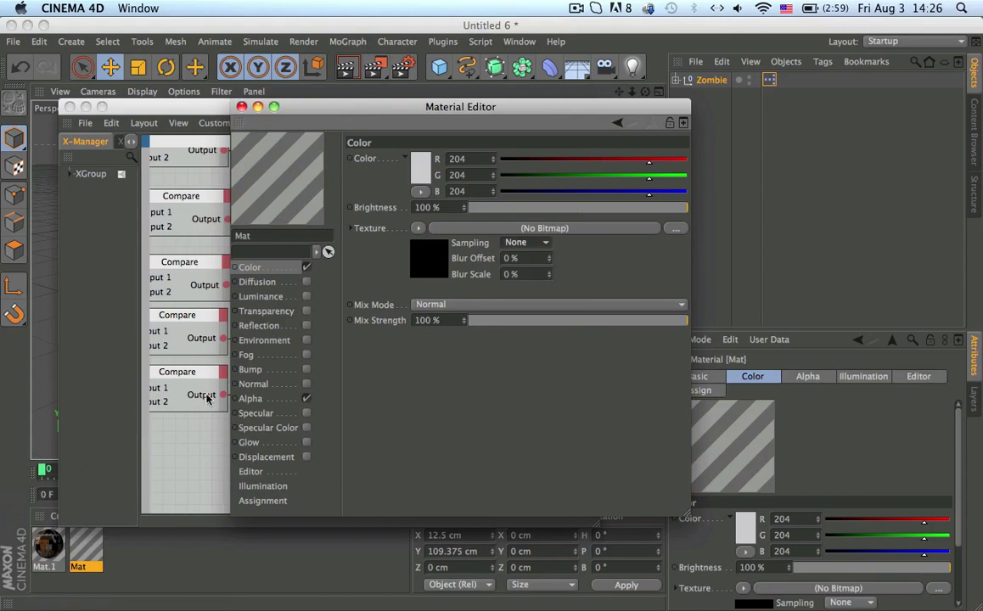
Copy the Dwarf.png file path from Mat.1's Color texture shader and close the Material Editor
left_click(47, 554)
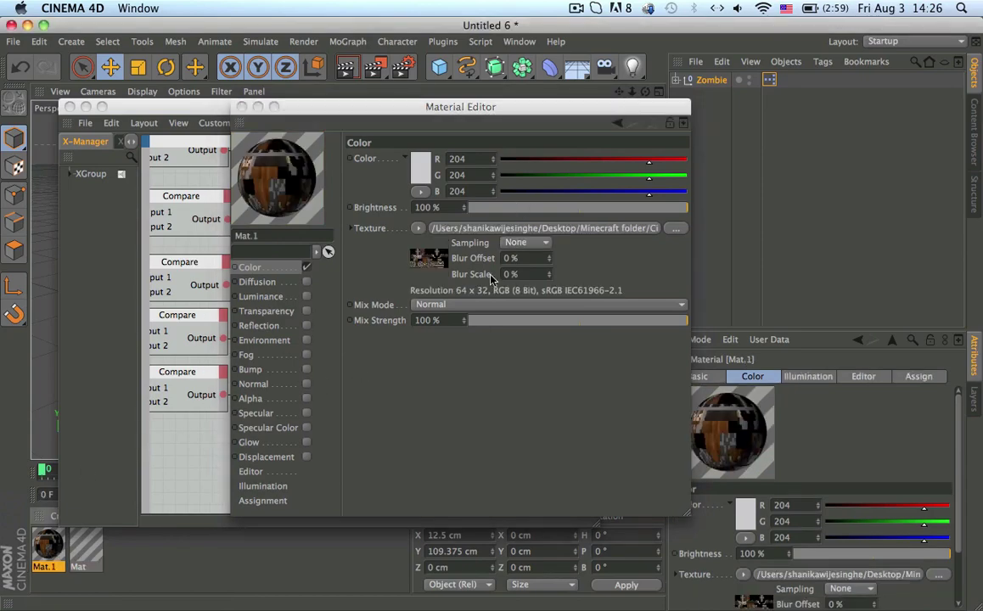
left_click(436, 270)
left_click(476, 282)
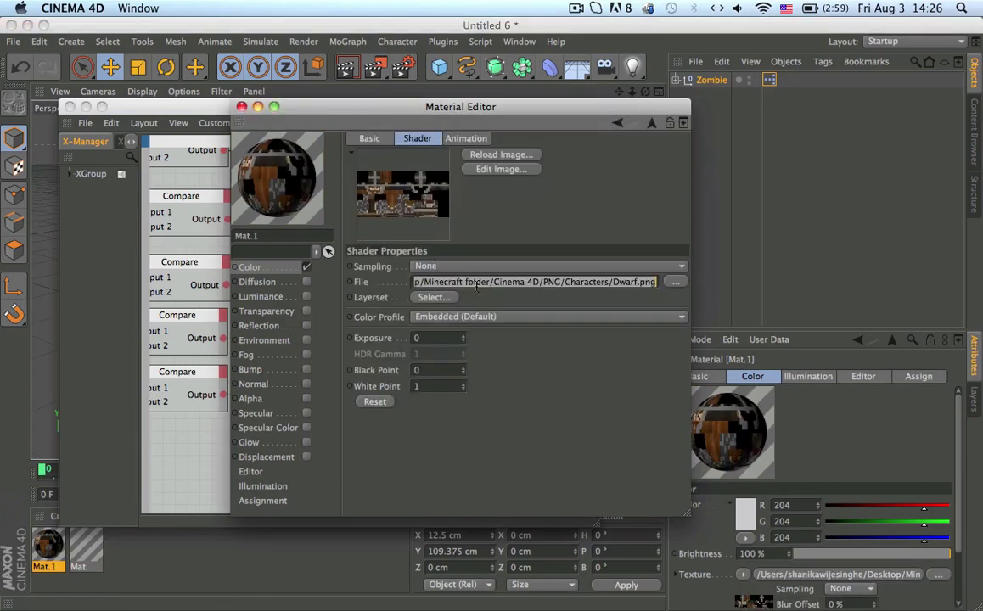
left_click(242, 106)
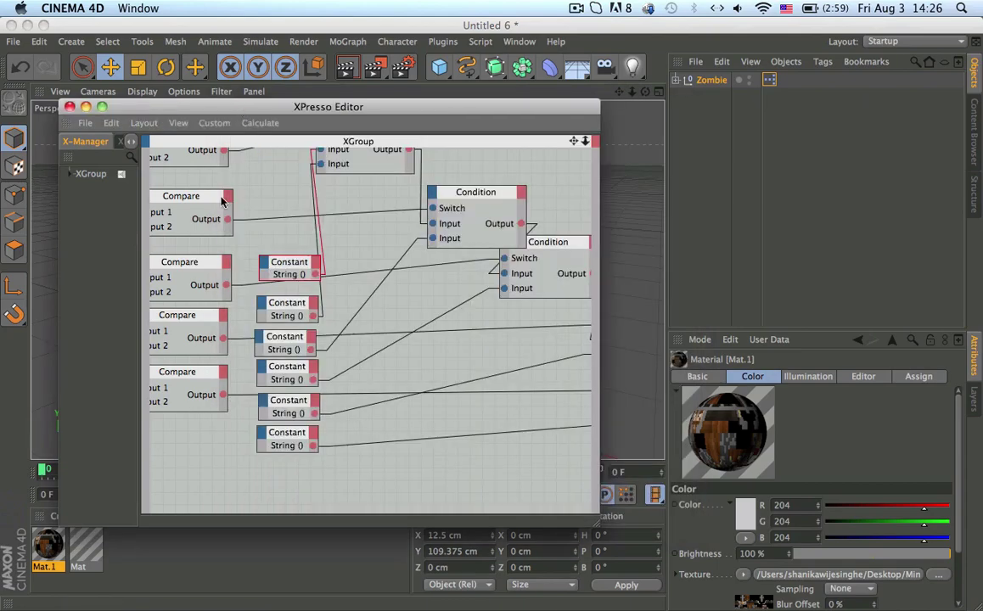
Paste the copied Dwarf.png path as the Value of the third String Constant node in the XPresso stack
left_click(285, 265)
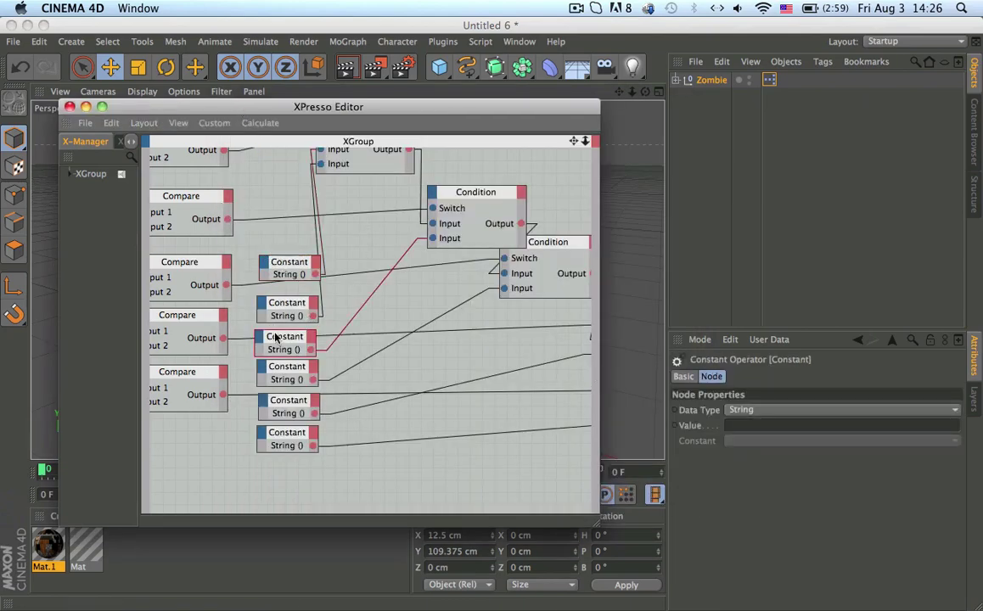
left_click(782, 425)
key("super+v")
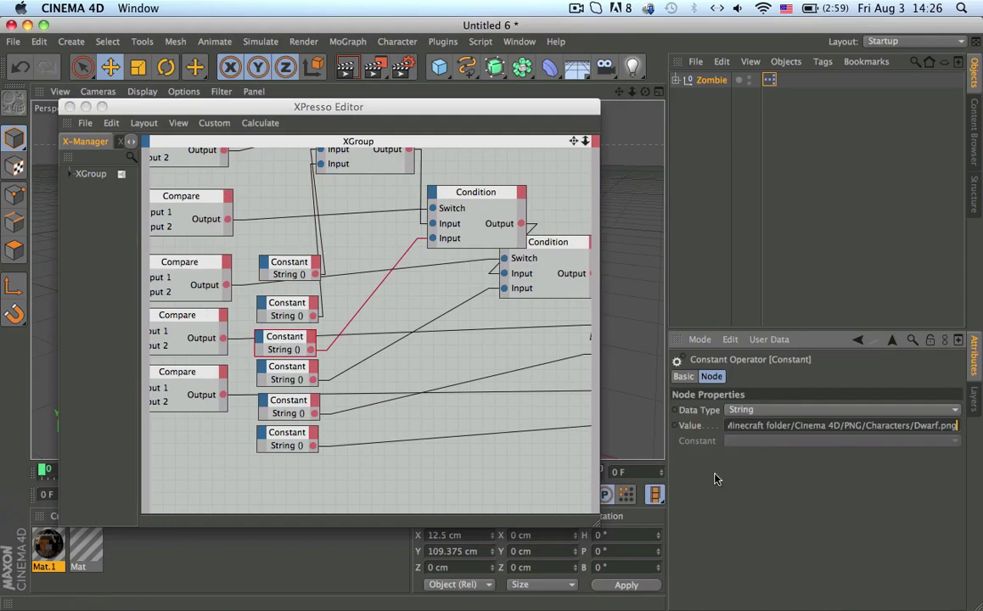
Load Farmer.png from the Characters folder as Mat.1's Color texture, without creating a copy at the project location
left_click(267, 304)
double_click(48, 543)
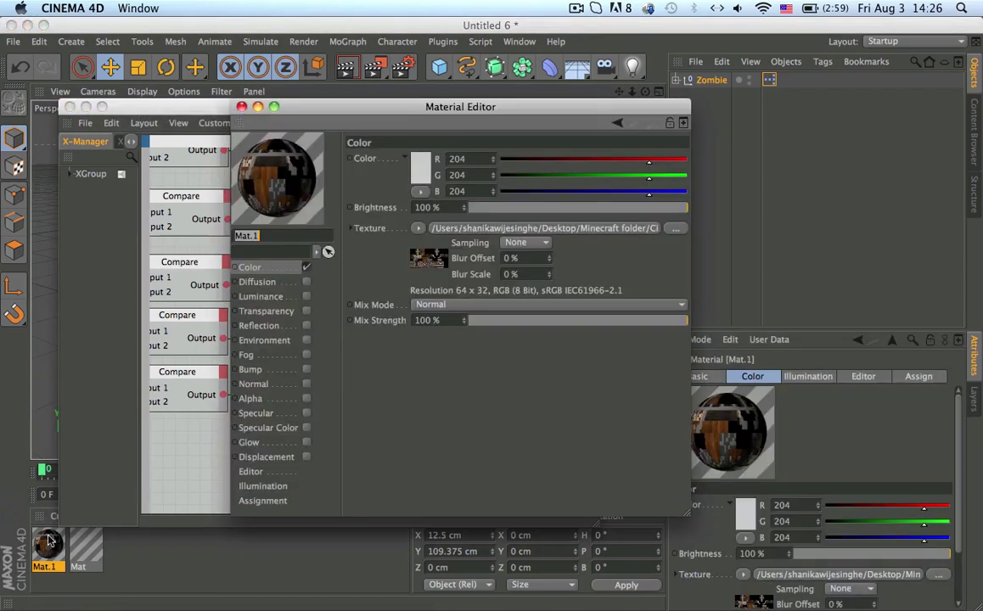
left_click(491, 227)
left_click(262, 268)
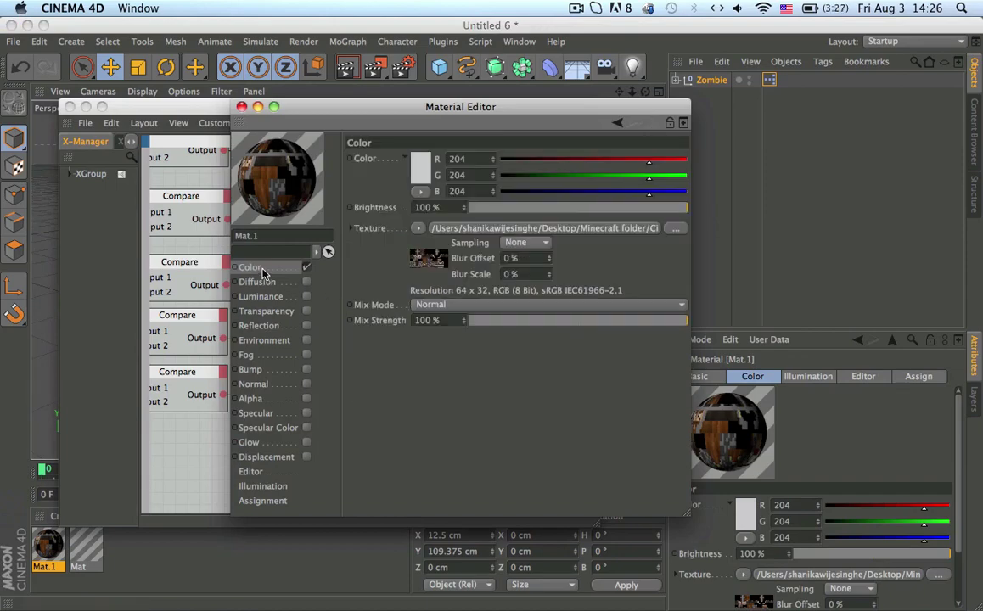
left_click(418, 228)
left_click(465, 180)
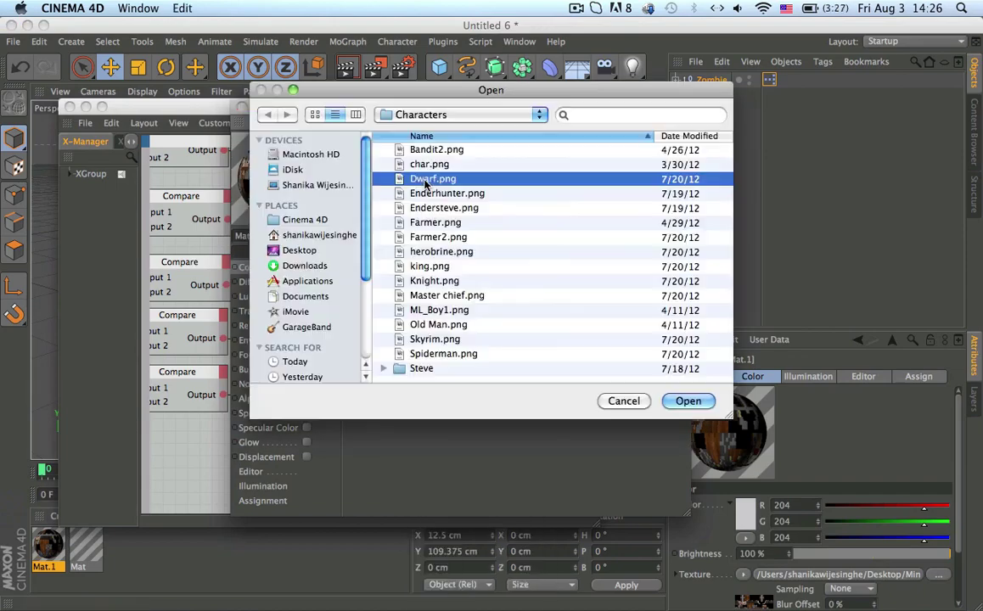
left_click(458, 210)
double_click(459, 210)
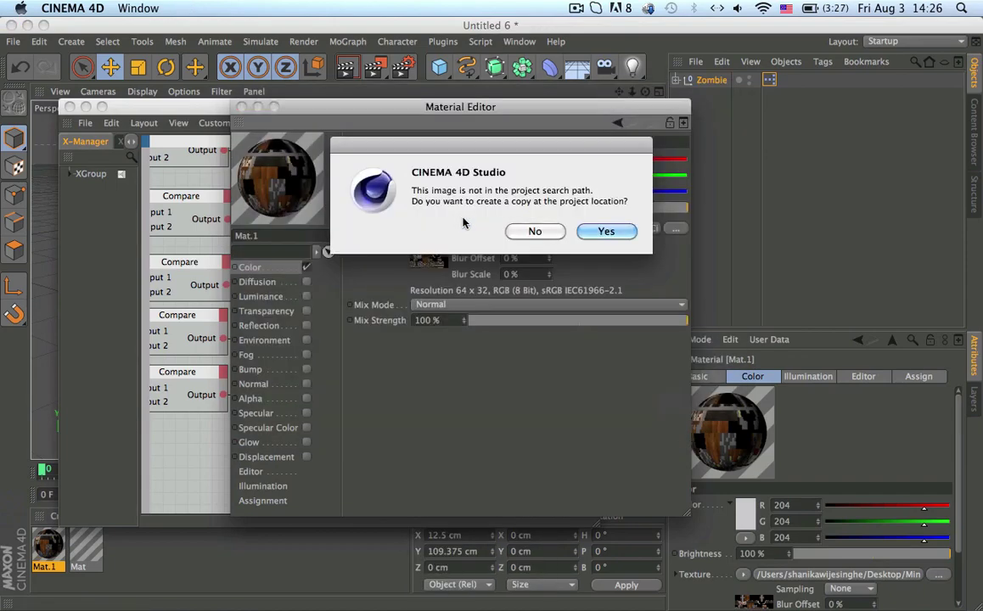
left_click(532, 230)
Copy the Farmer.png file path from Mat.1's Color texture shader and close the Material Editor
left_click(497, 229)
left_click(478, 282)
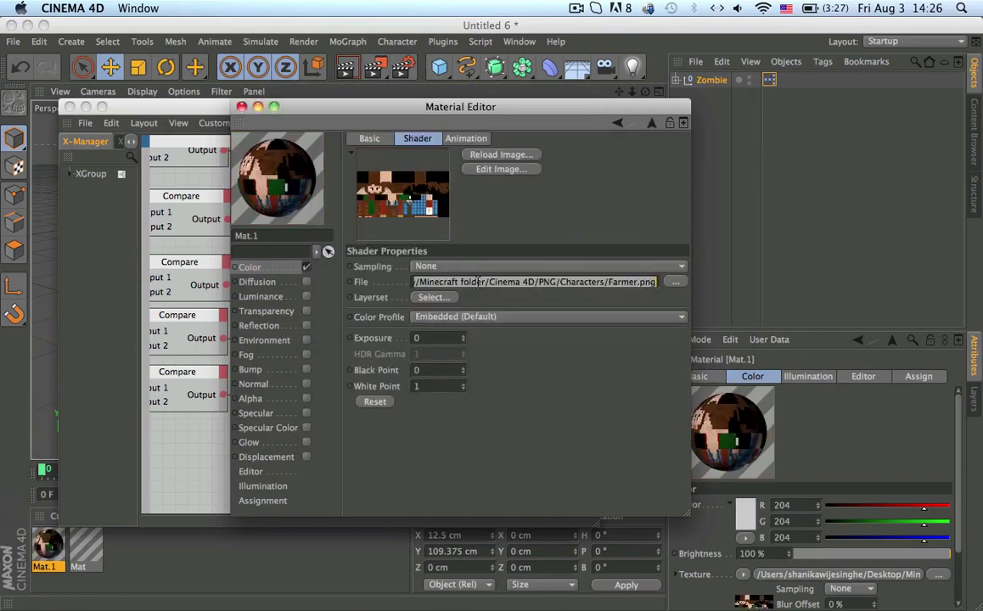
left_click(241, 106)
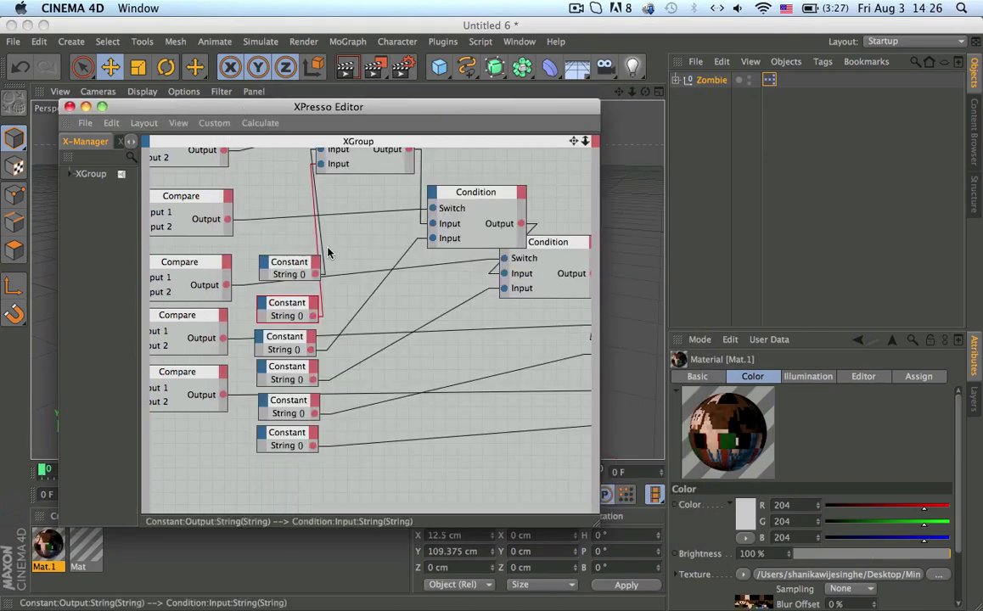
Paste the Farmer.png path as the Value of the second String Constant node in the stack
left_click(286, 307)
left_click(741, 413)
left_click(749, 426)
left_click(749, 426)
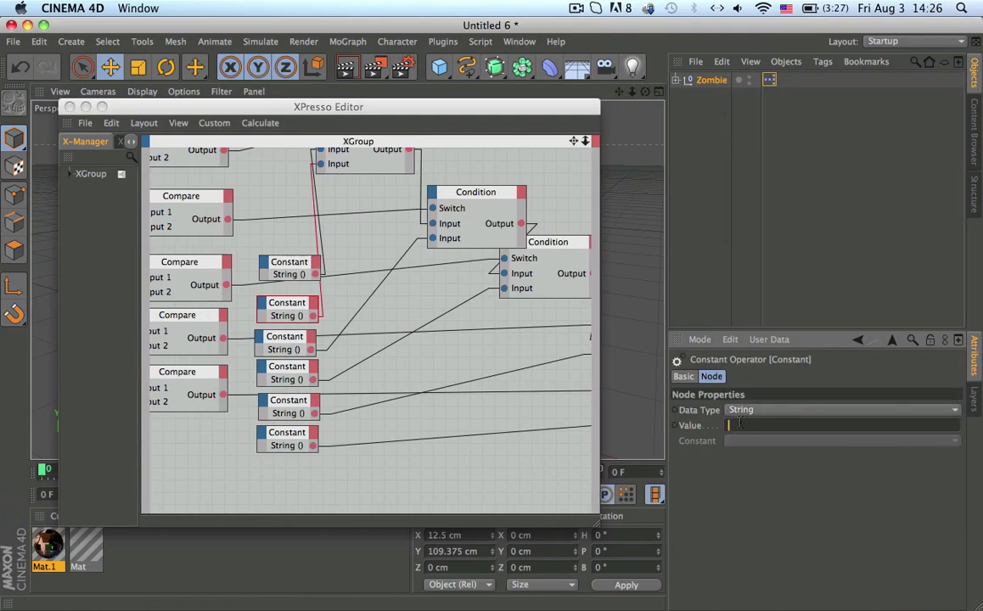
key("super+v")
Replace Mat.1's Color texture with Farmer2.png from the Characters folder, declining the copy to the project location
double_click(48, 548)
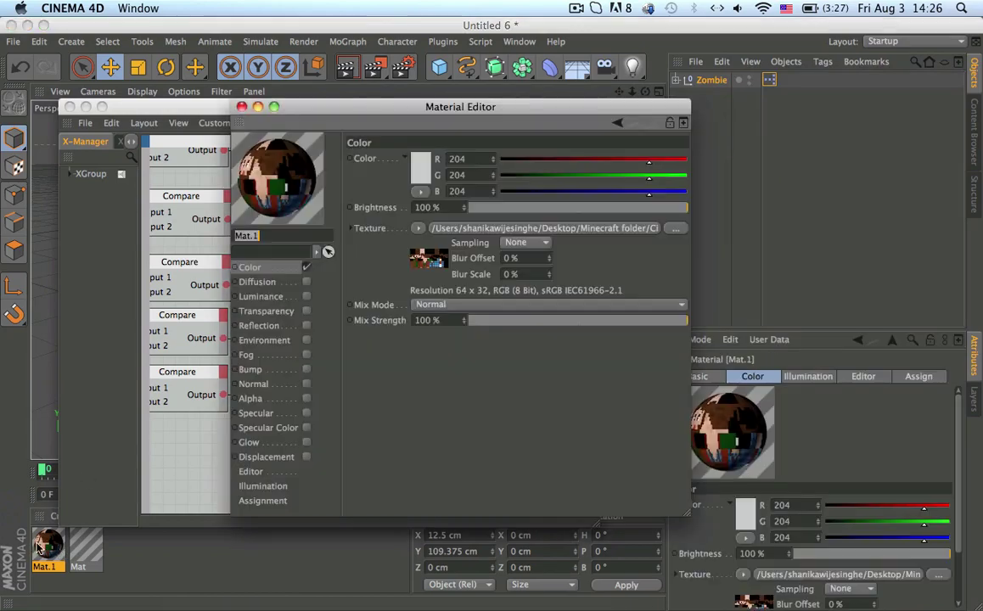
left_click(417, 229)
left_click(425, 164)
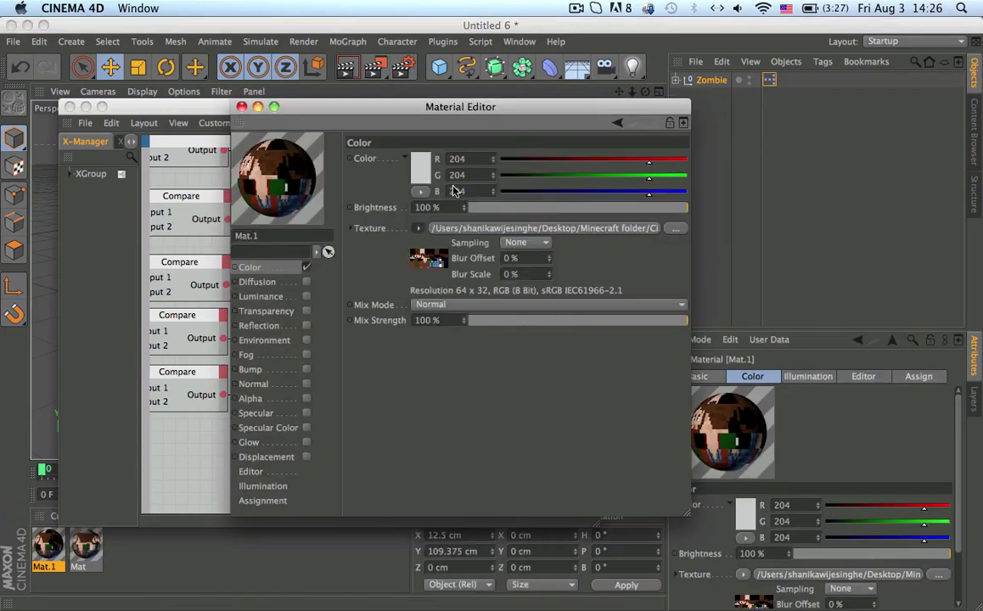
double_click(446, 238)
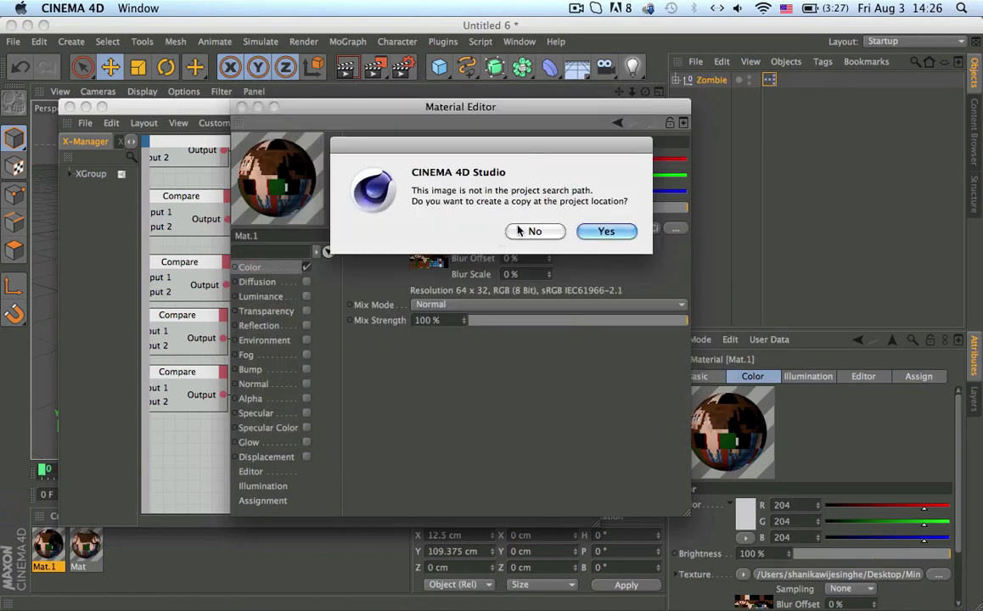
left_click(527, 230)
Copy the Farmer2.png file path from the Color texture's shader properties and close the Material Editor
left_click(429, 259)
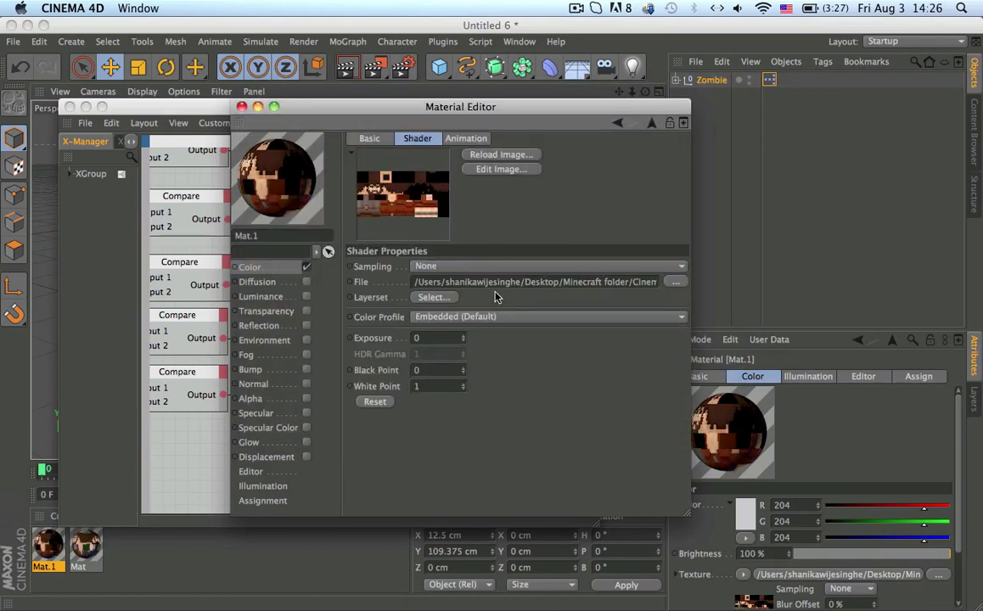
left_click(535, 282)
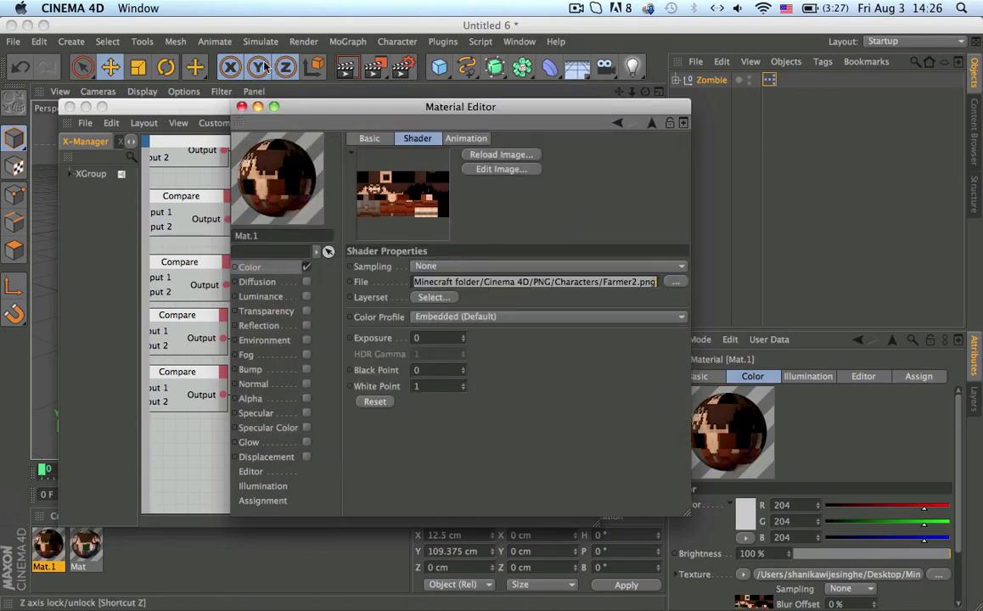
left_click(242, 107)
Paste the Farmer2.png path as the Value of the first String Constant node in the stack
left_click(298, 267)
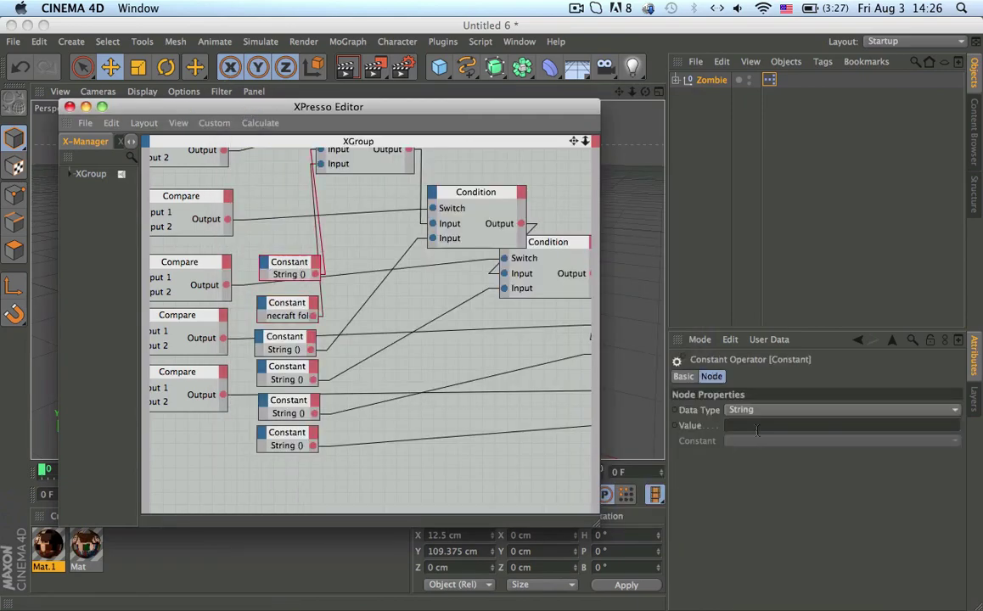
left_click(811, 426)
key("super+v")
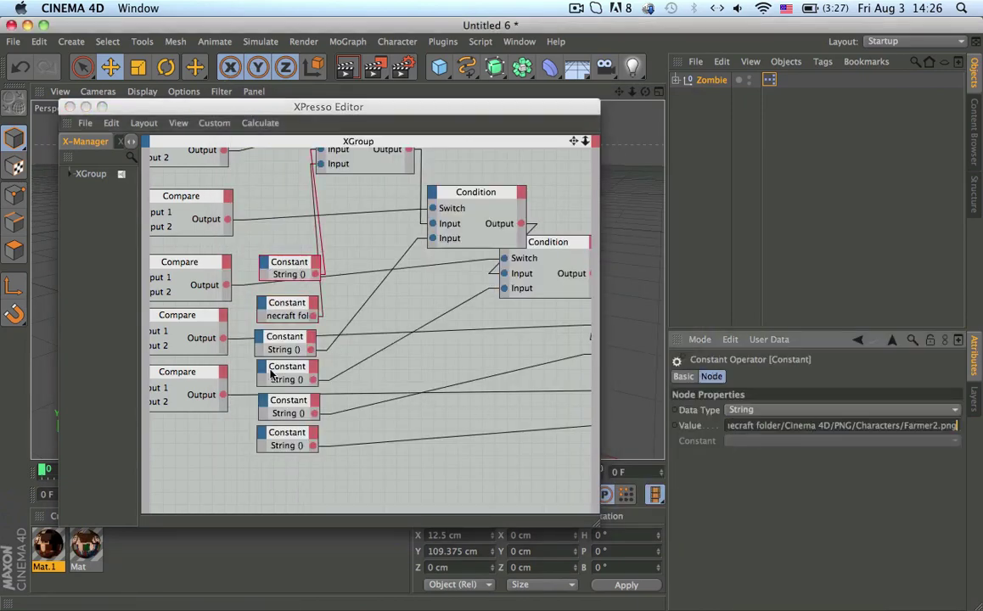
Close the Material Editor and set the fourth String Constant node's Value to the copied Cinema 4D/PNG/Characters/herobrine.png path
left_click(271, 373)
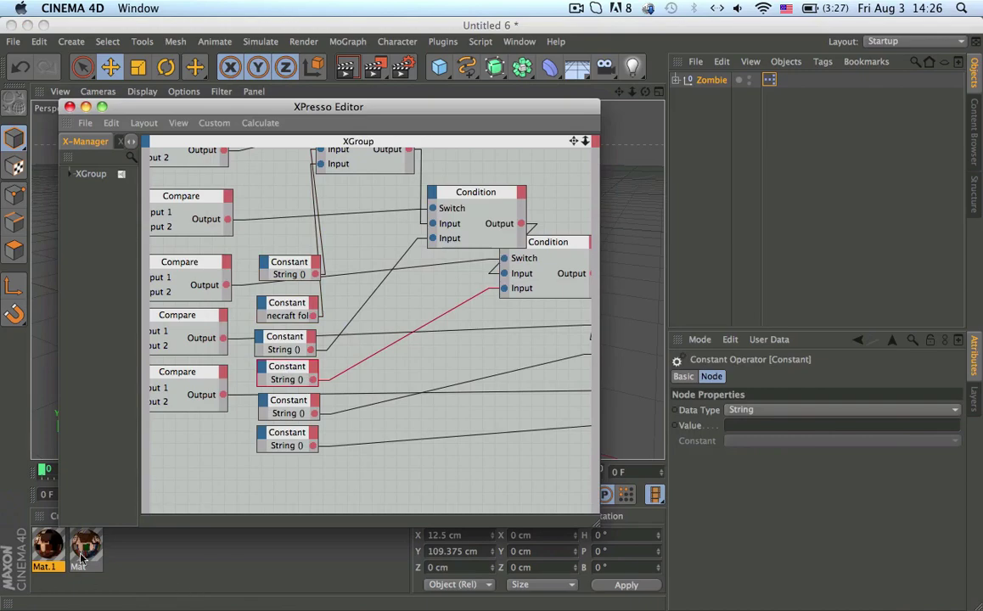
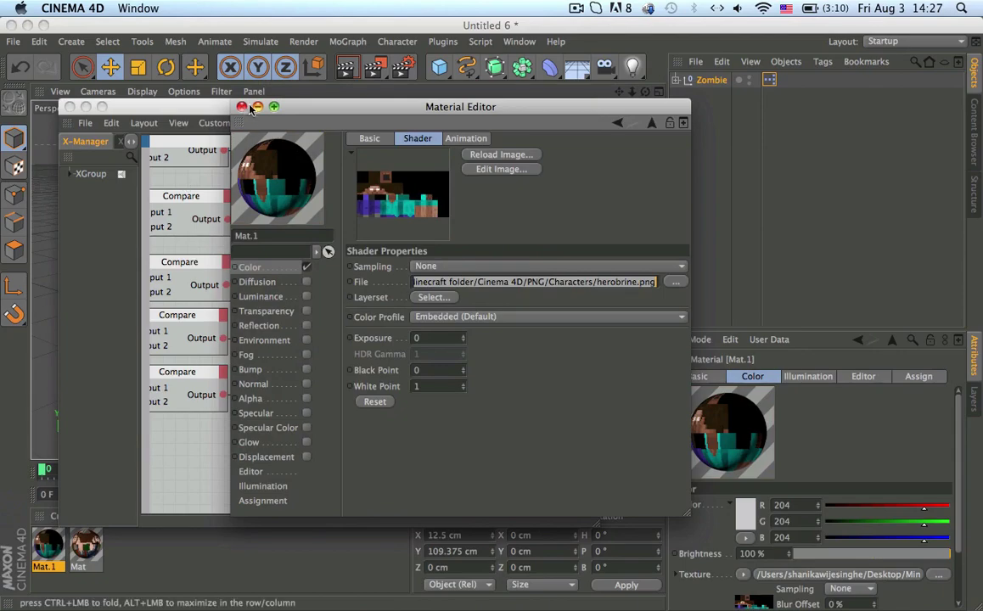
left_click(241, 106)
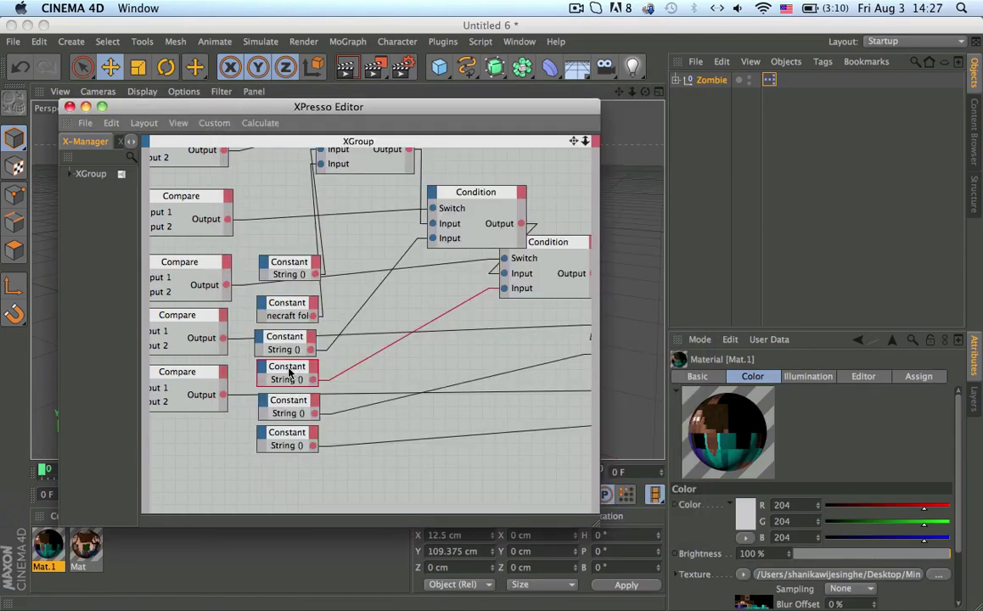
left_click(769, 423)
type("craft folder/Cinema 4D/PNG/Characters/herobrine.png")
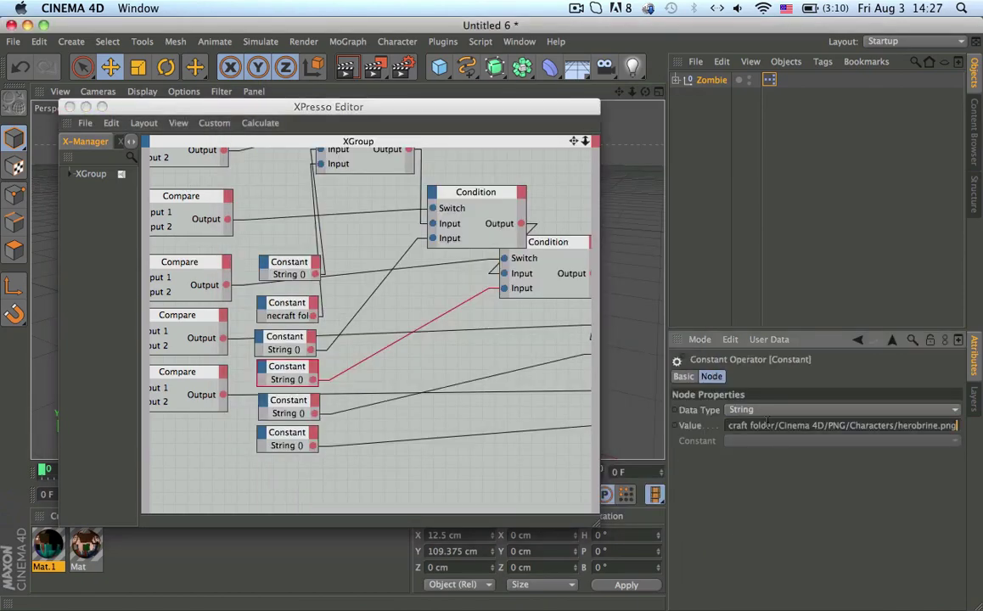
Open the image file chooser for Mat.1's Color texture
double_click(47, 550)
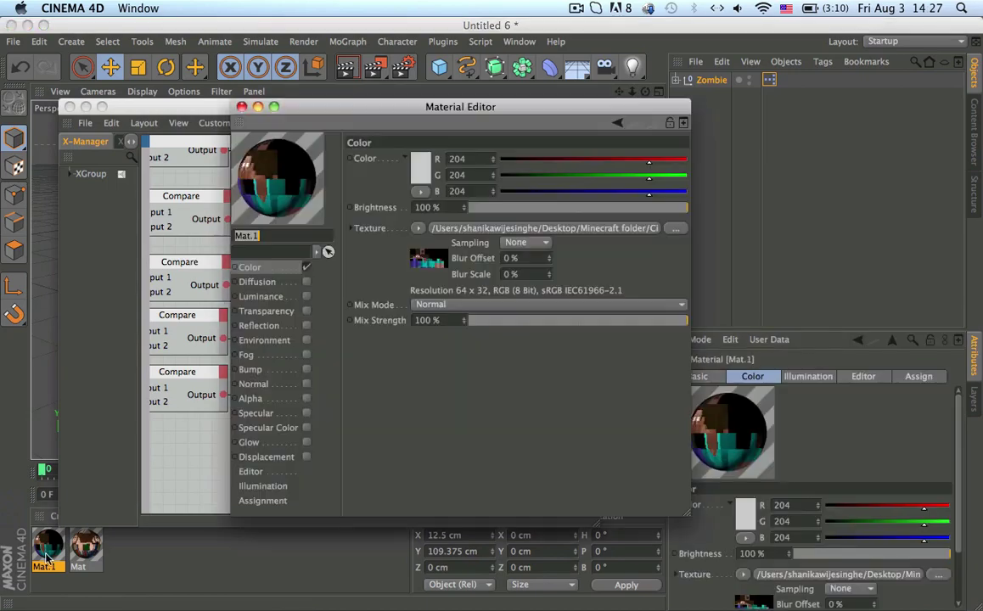
left_click(429, 257)
left_click(250, 266)
left_click(384, 165)
left_click(424, 180)
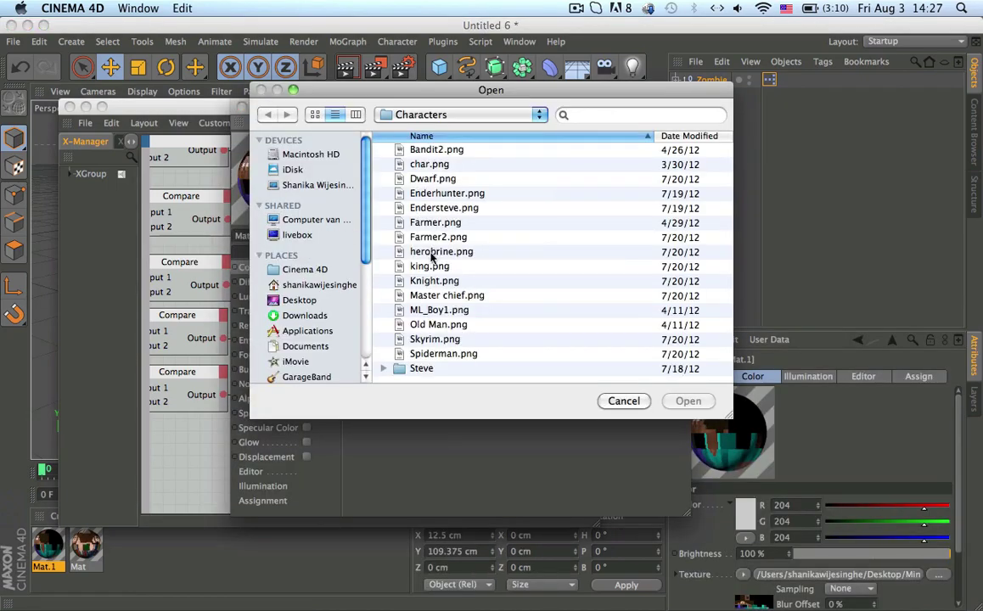
left_click(578, 7)
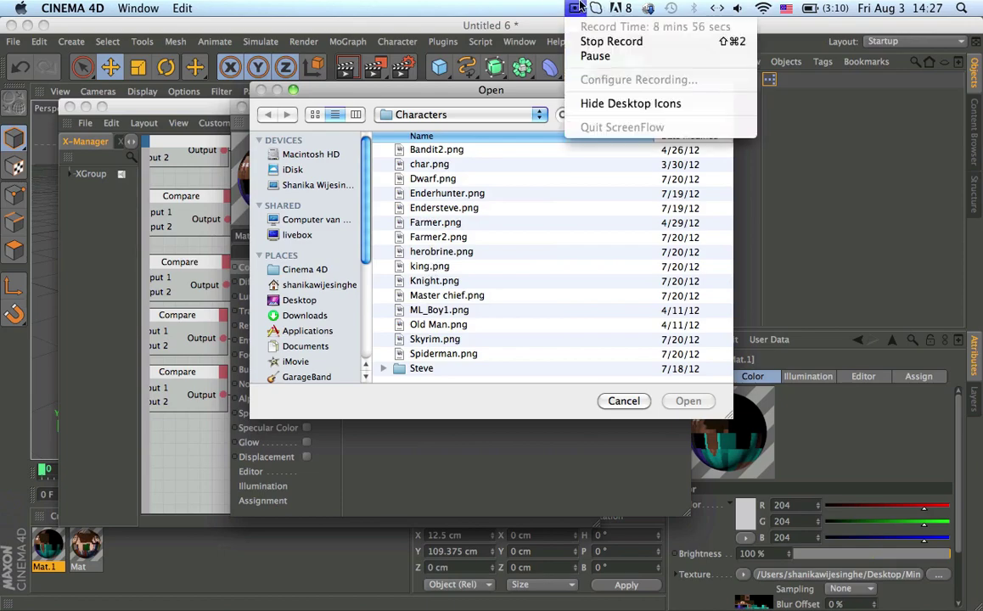
left_click(594, 56)
Load Knight.png from the Characters folder as the Color texture, without creating a copy at the project location
left_click(459, 295)
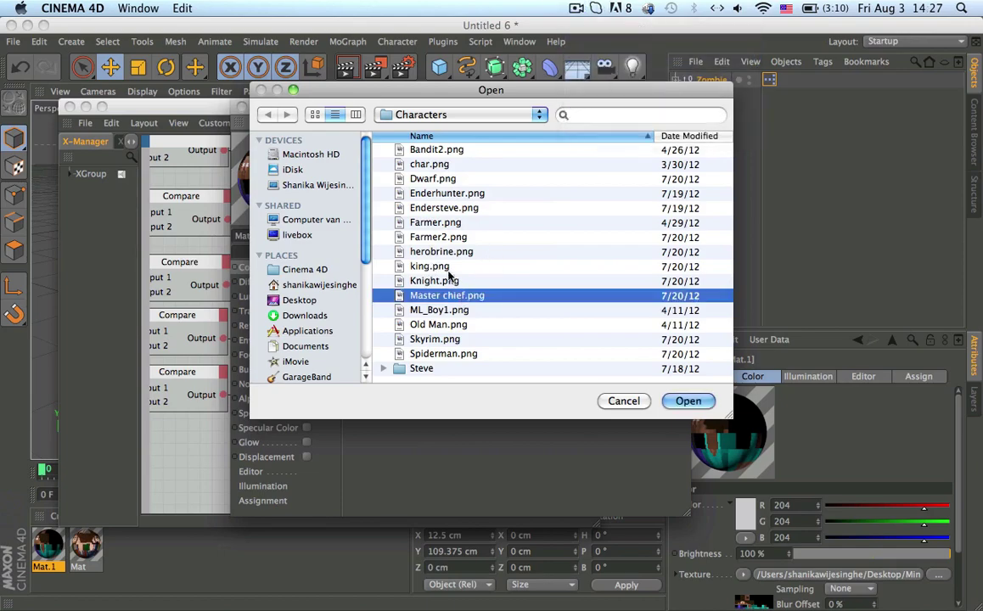
left_click(449, 267)
double_click(446, 282)
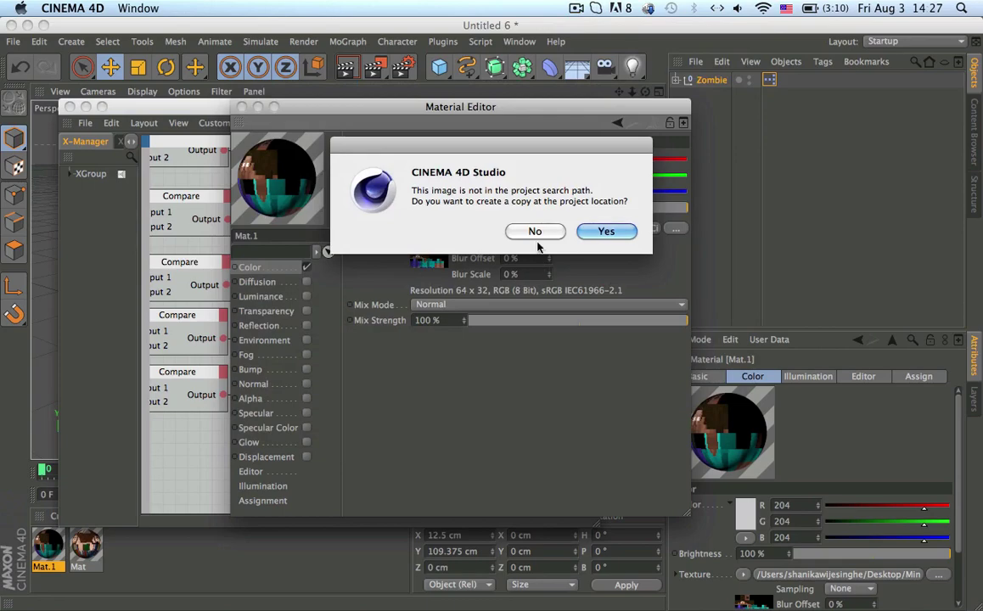
left_click(540, 233)
Copy the Knight.png file path from Mat.1's Color texture shader and close the Material Editor
left_click(440, 260)
left_click(511, 286)
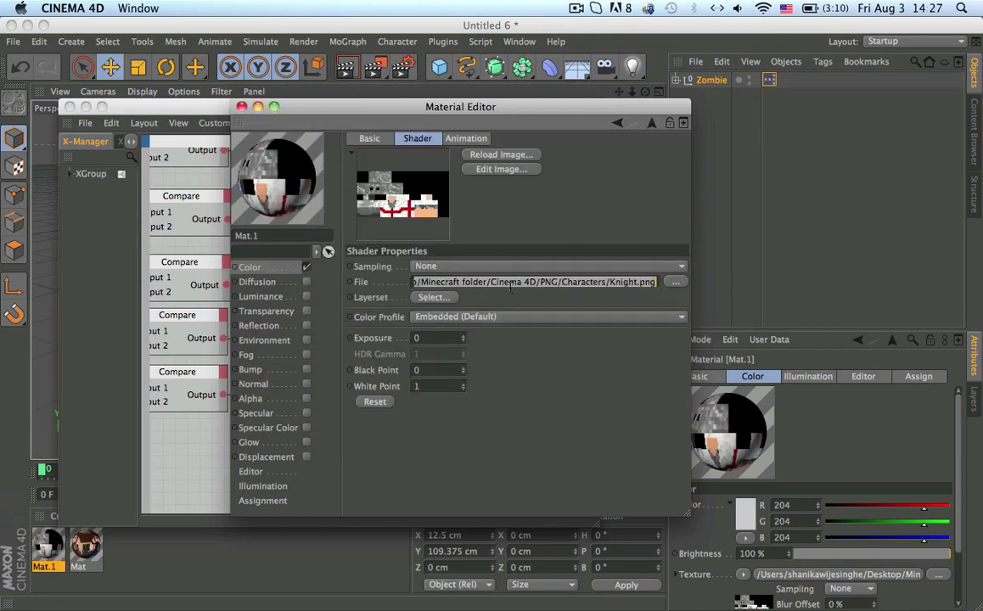
left_click(241, 106)
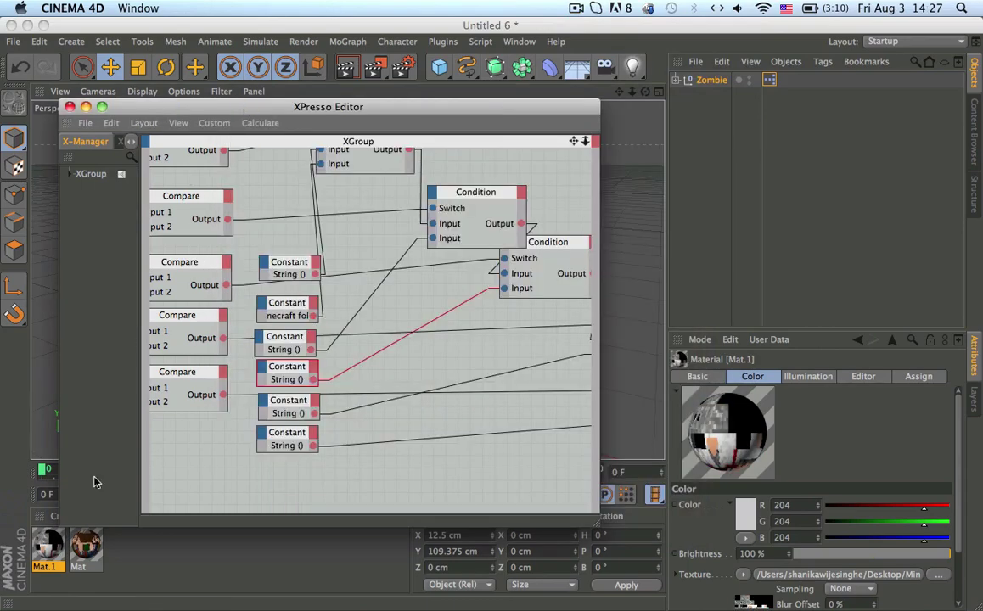
Paste the Knight.png path as the Value of the fifth String Constant node in the stack
left_click(288, 401)
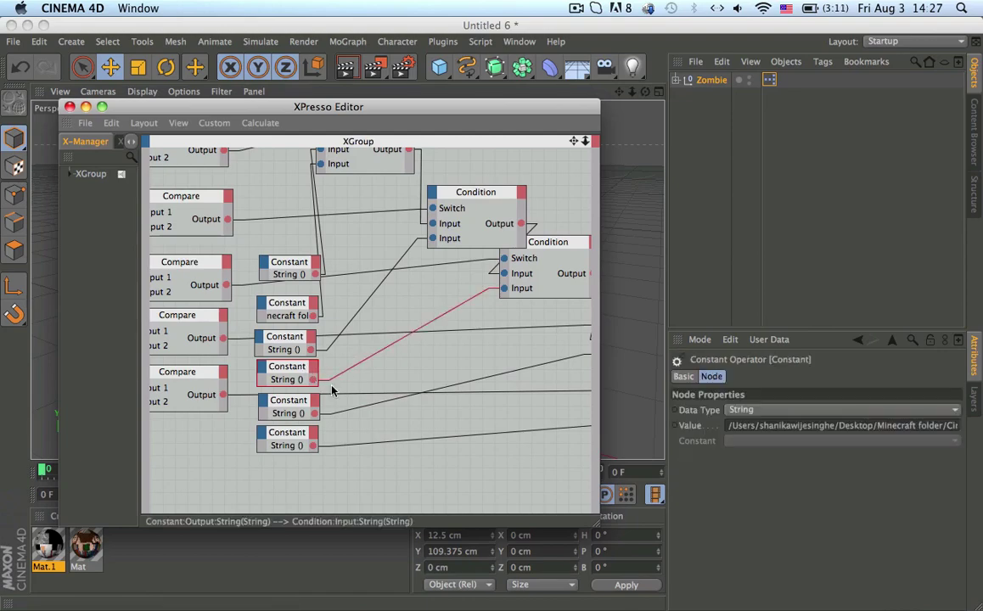
left_click(769, 426)
key("super+v")
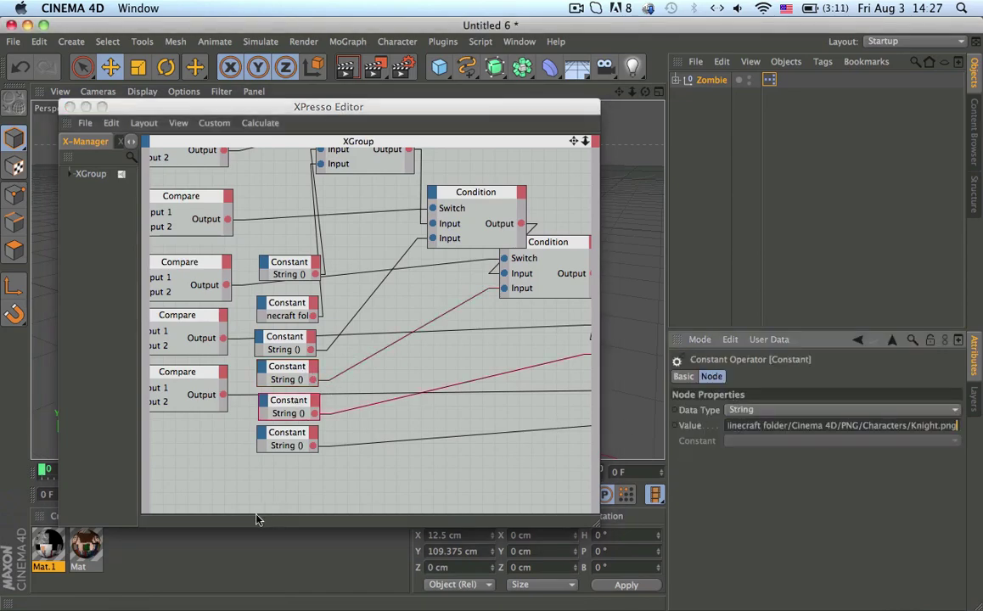
Load Master chief.png as Mat.1's Color texture without copying it to the project location, and open its shader properties
double_click(48, 547)
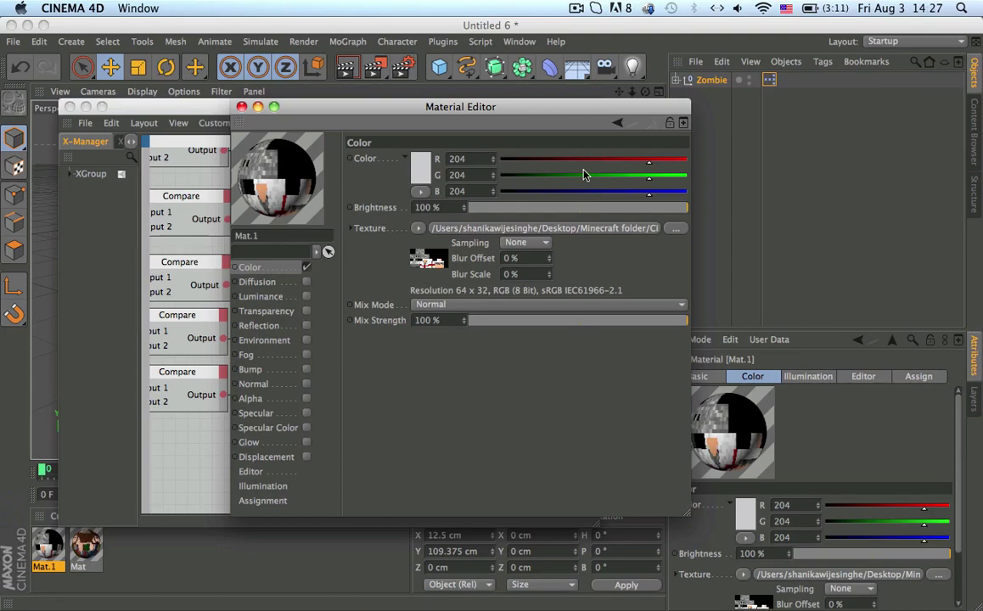
left_click(971, 127)
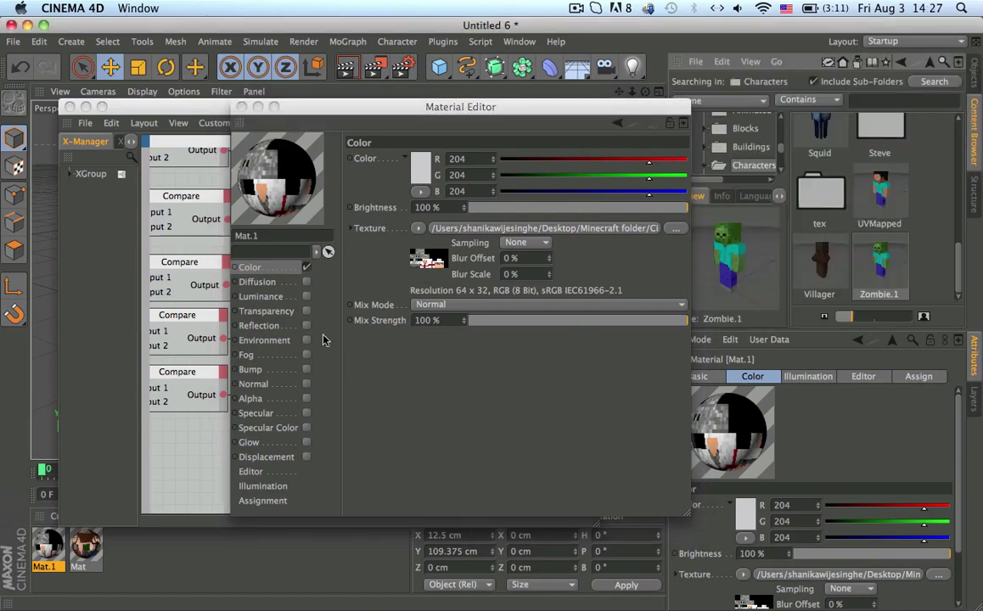
left_click(252, 281)
left_click(249, 265)
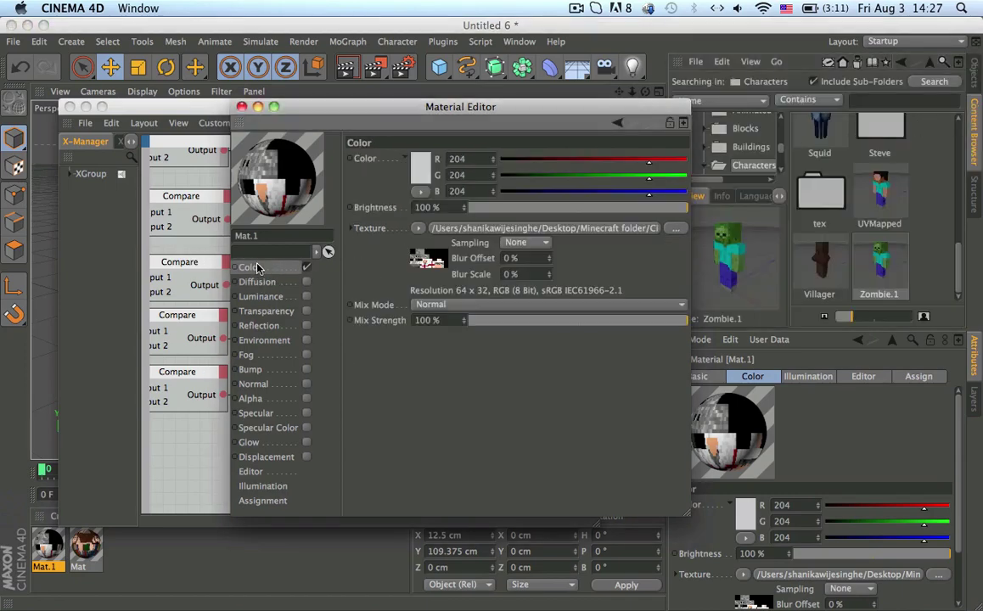
left_click(418, 227)
left_click(443, 181)
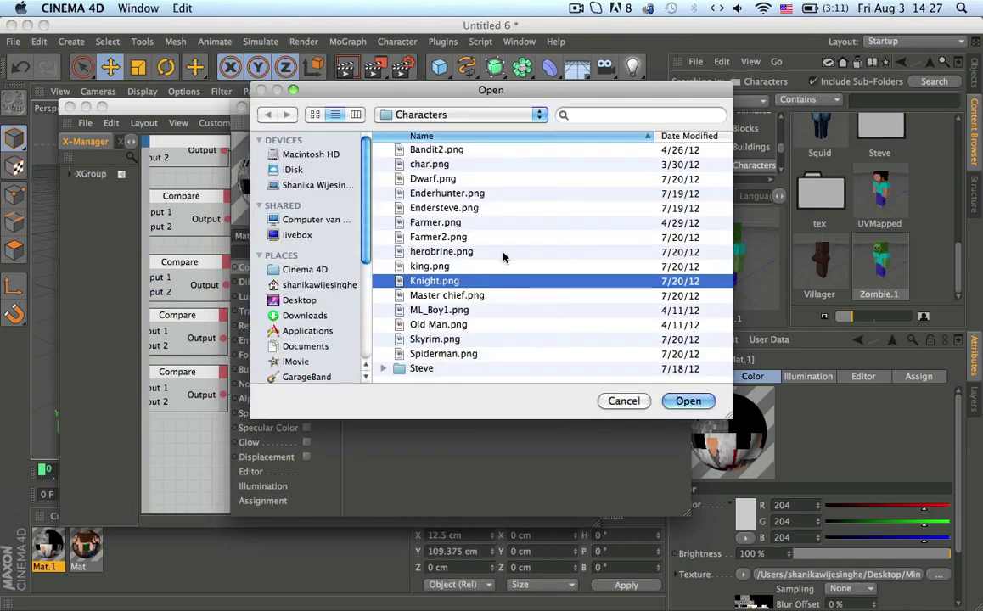
double_click(448, 295)
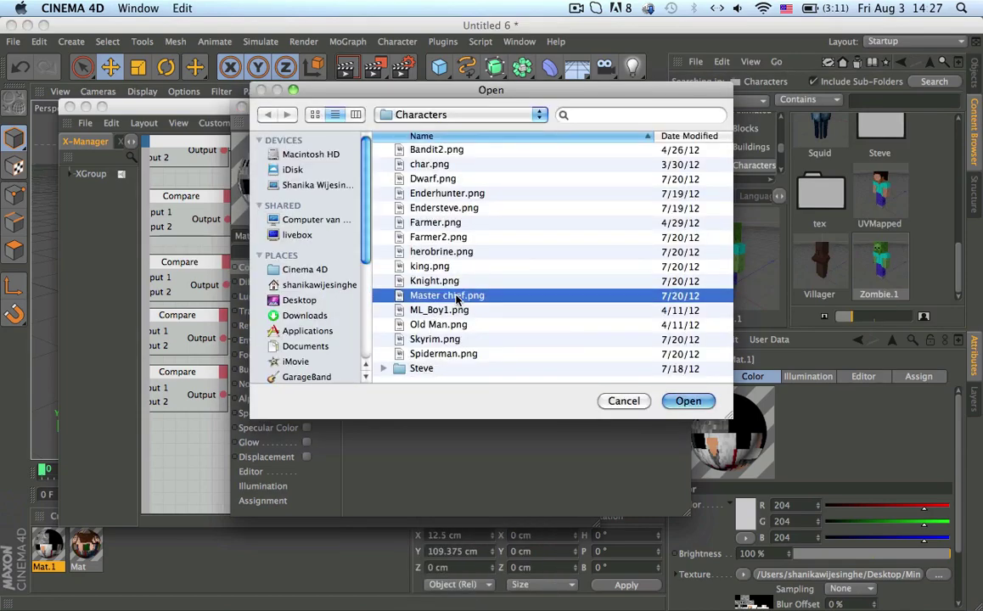
left_click(534, 232)
left_click(429, 258)
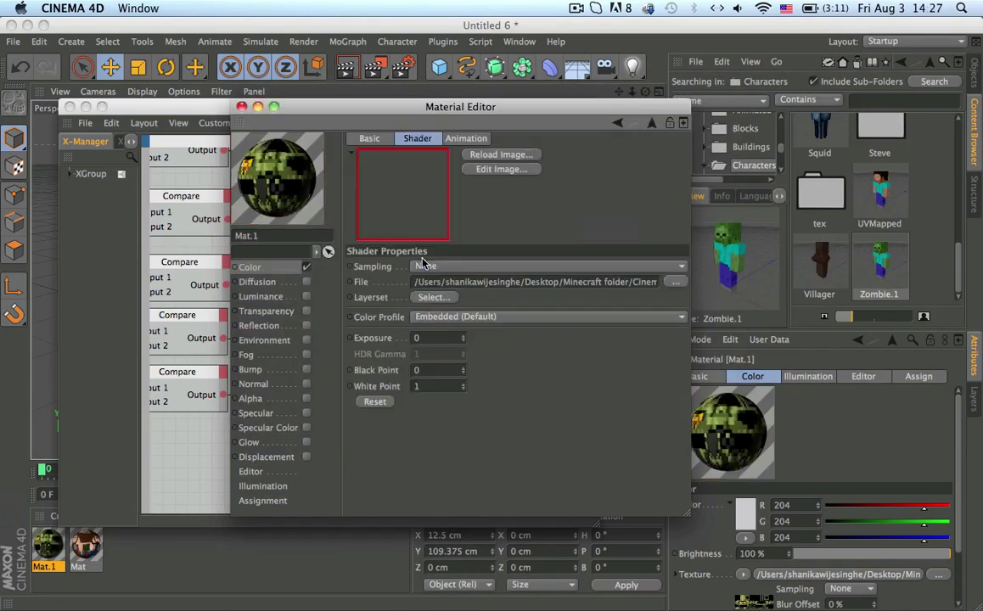
left_click(458, 292)
left_click(460, 437)
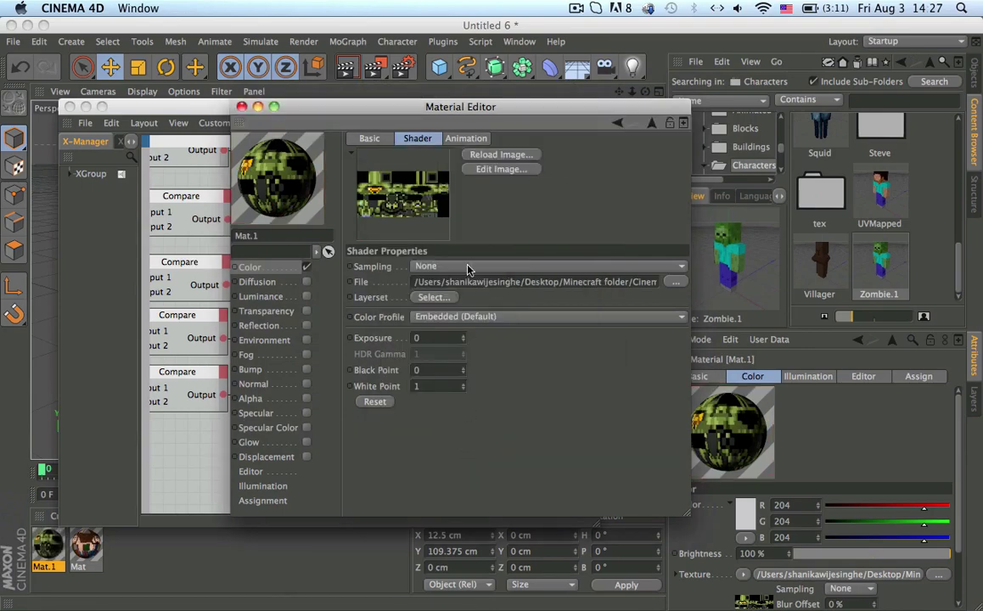
left_click(479, 286)
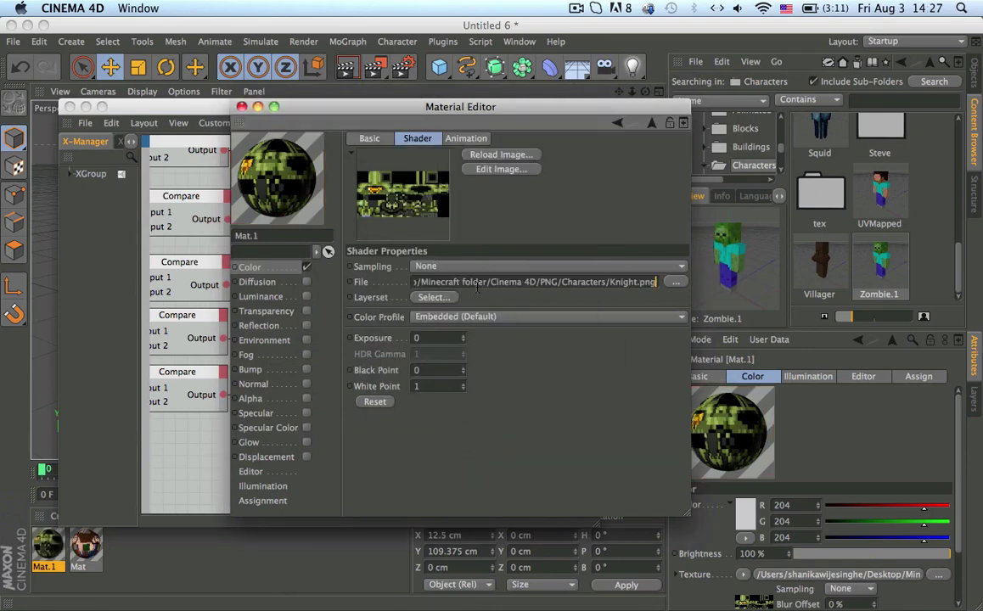
left_click(281, 274)
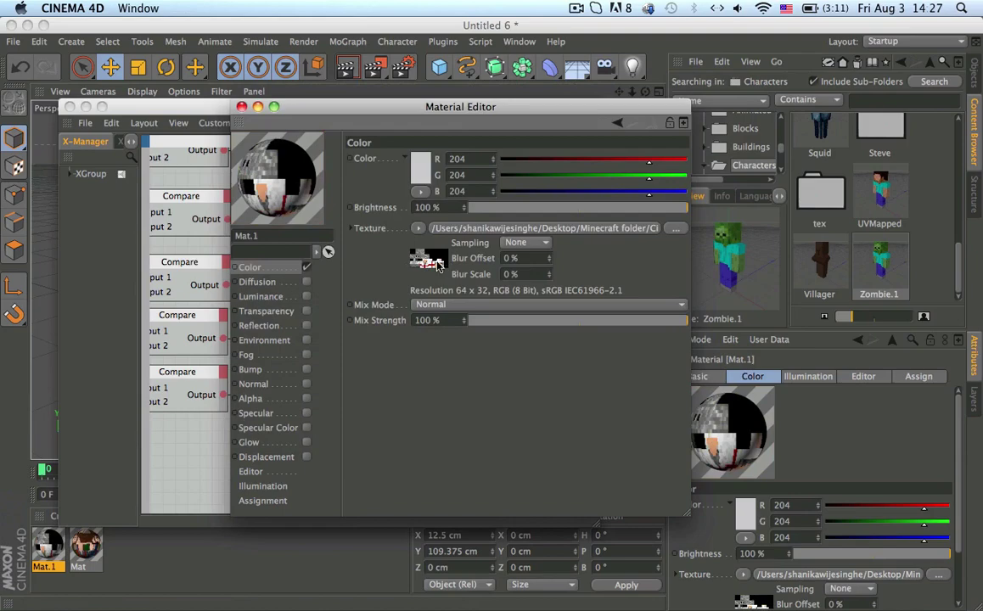
Copy the Master chief.png file path from Mat.1's Color texture shader and close the Material Editor
left_click(438, 265)
left_click(522, 285)
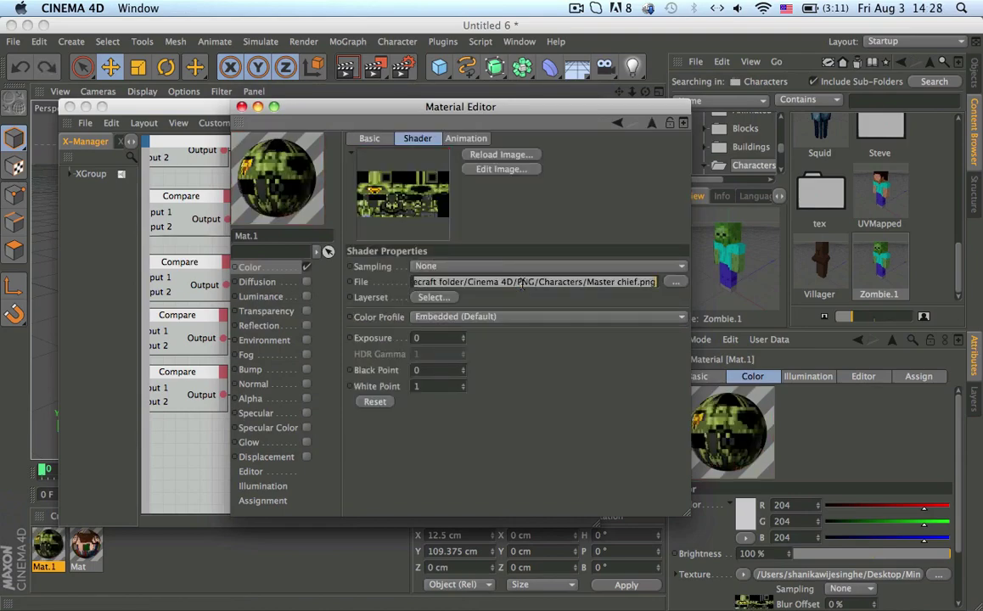
left_click(242, 106)
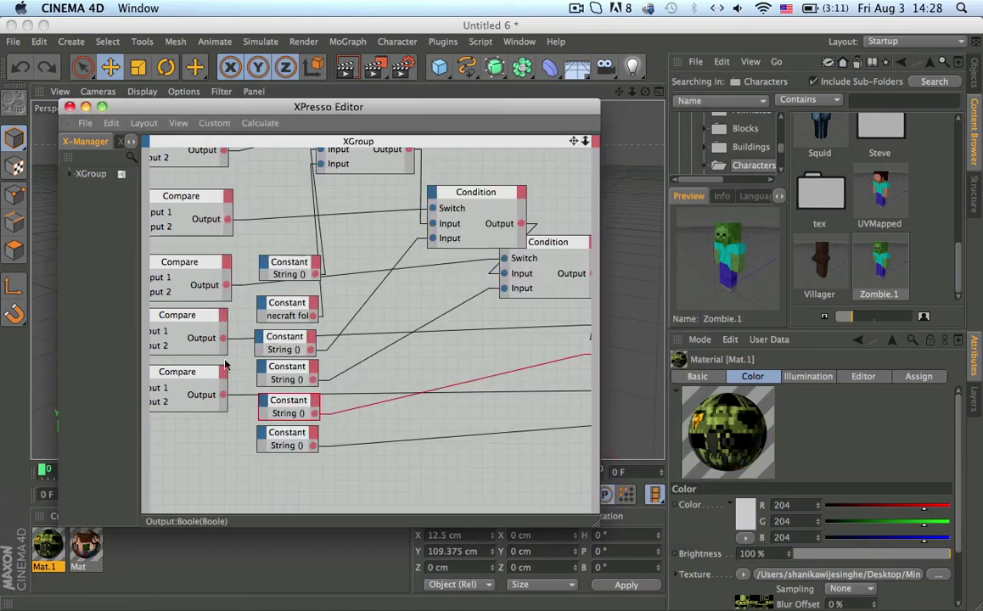
Paste the Master chief.png path as the Value of the lowest String Constant node in the stack and close the XPresso Editor
left_click(296, 429)
left_click(771, 414)
left_click(771, 425)
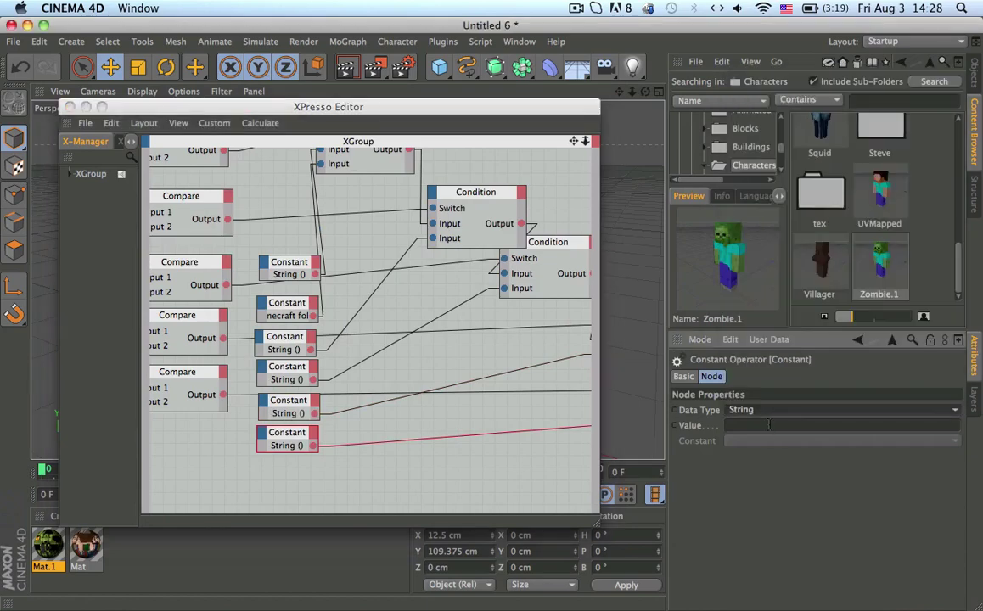
left_click(771, 426)
key("super+v")
left_click(975, 73)
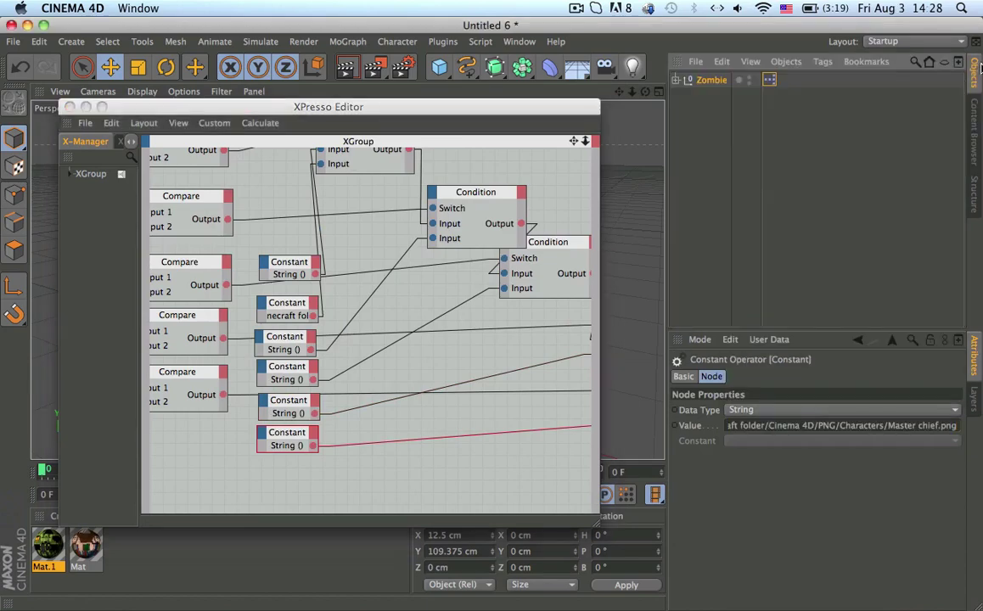
left_click(69, 106)
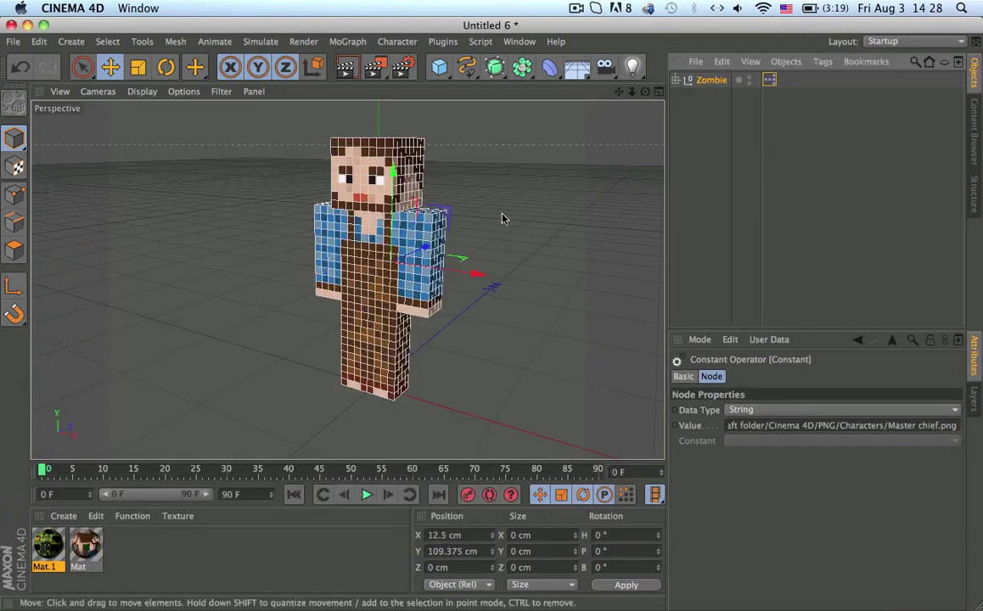
Set the Zombie null's Skin slider to 1 and inspect the character's skin up close
left_click(709, 81)
left_click_drag(782, 499, 807, 496)
scroll(328, 187, "up", 6)
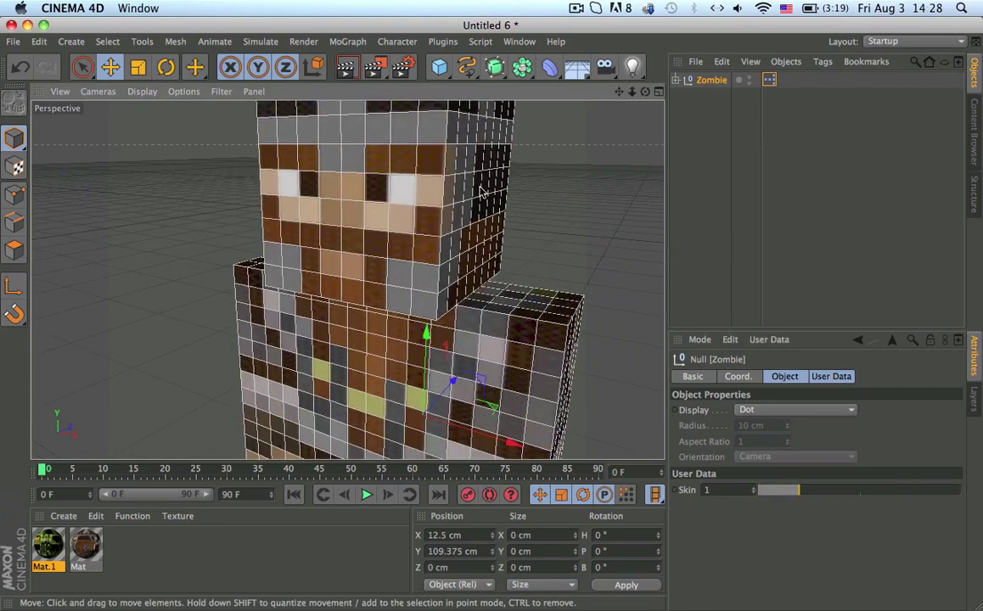
Examine the Color texture shader and the Alpha channel texture of the Mat material and close the Material Editor
left_click(88, 544)
double_click(86, 545)
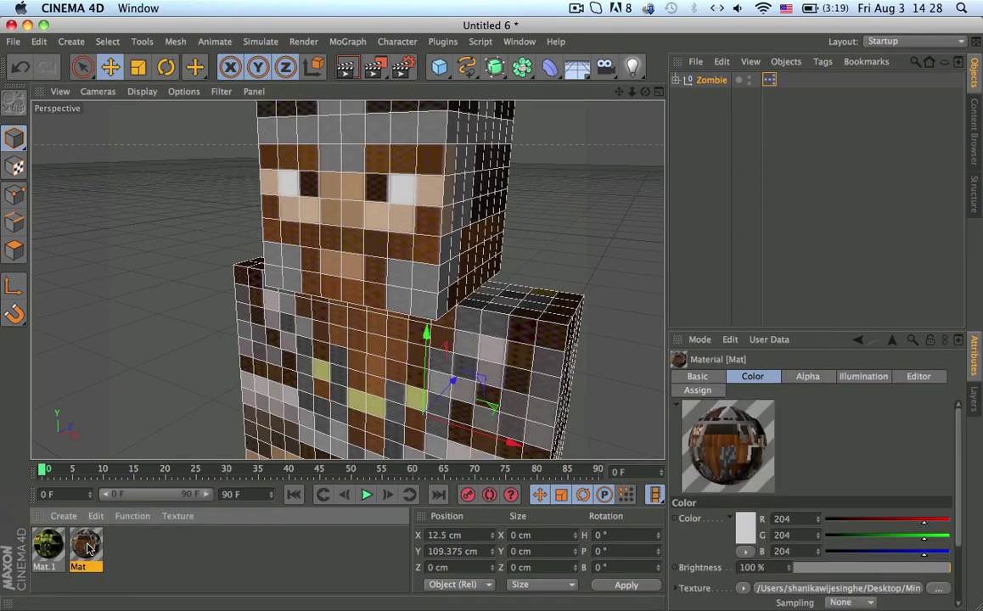
left_click(418, 260)
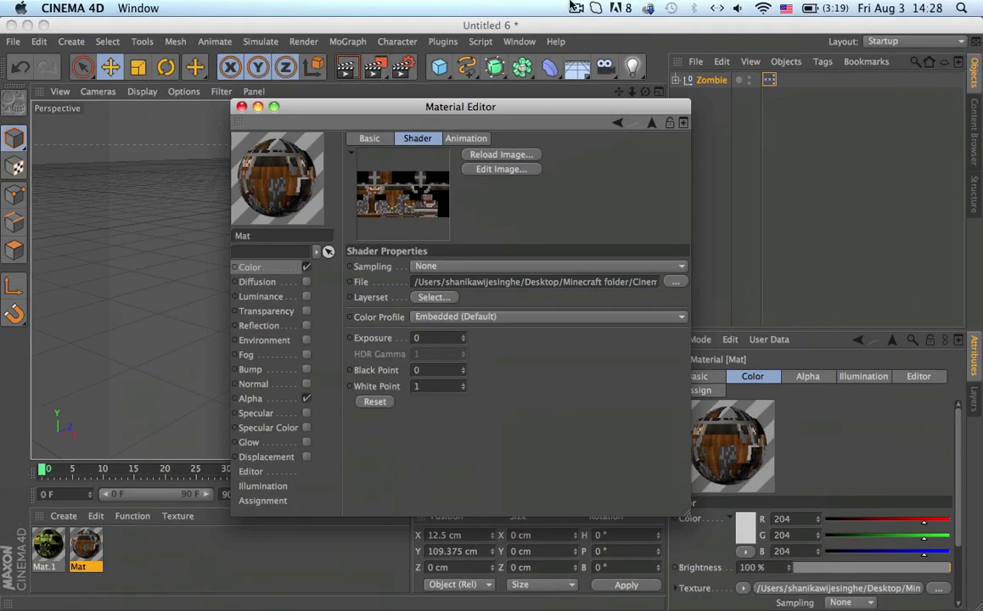
left_click(574, 6)
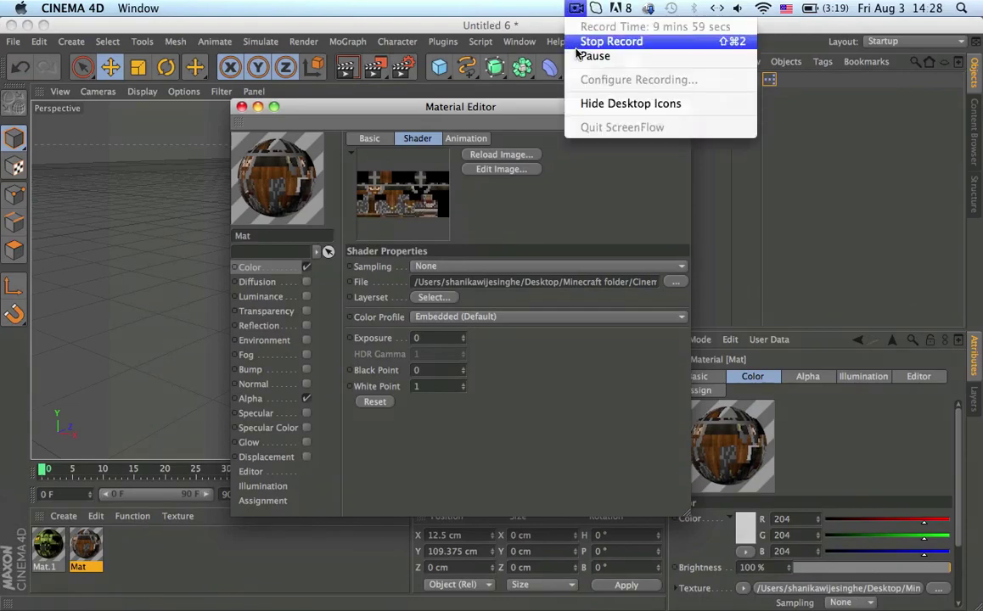
left_click(592, 56)
left_click(286, 397)
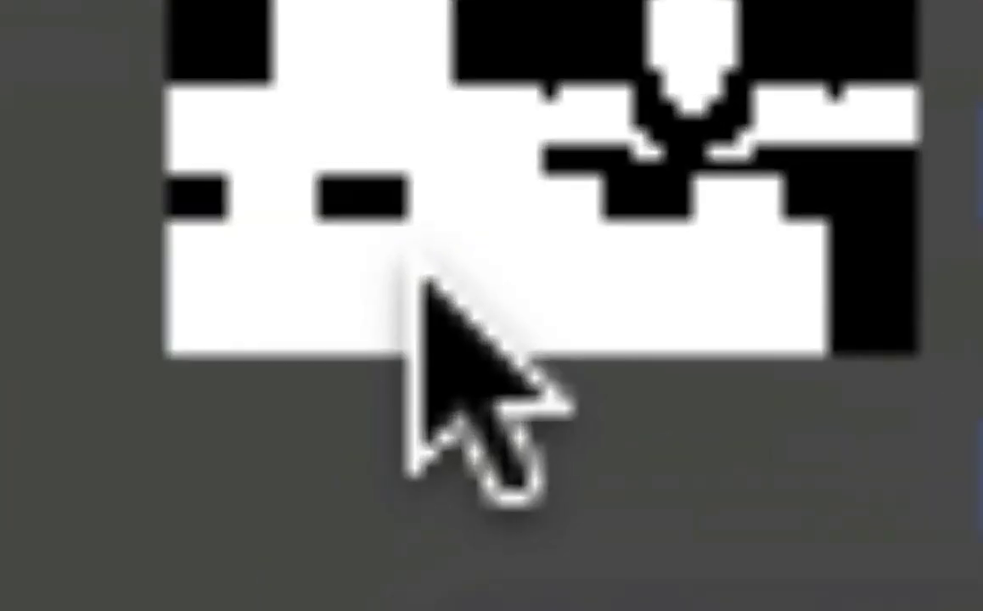
mouse_move(430, 289)
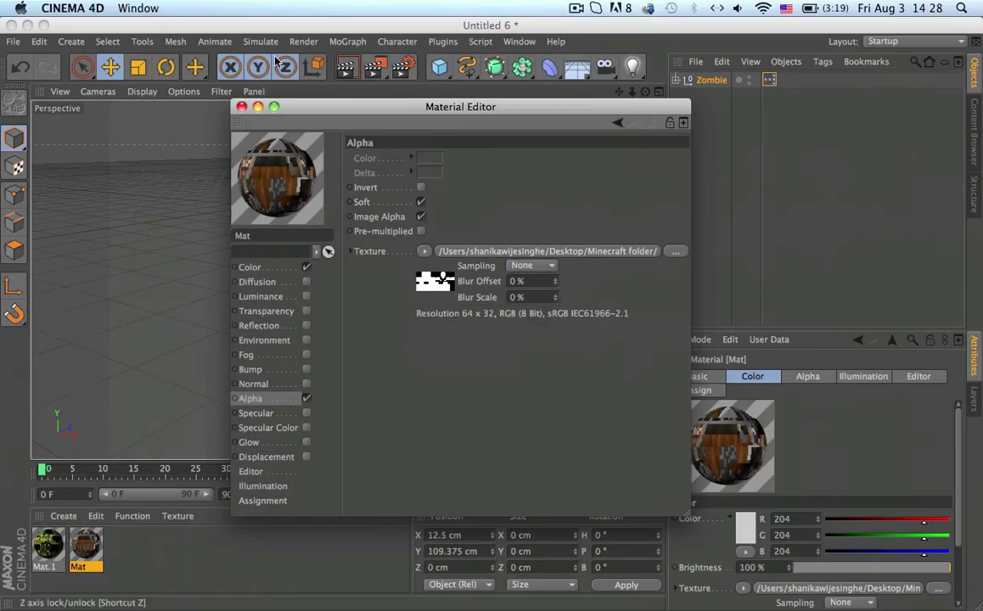
left_click(242, 106)
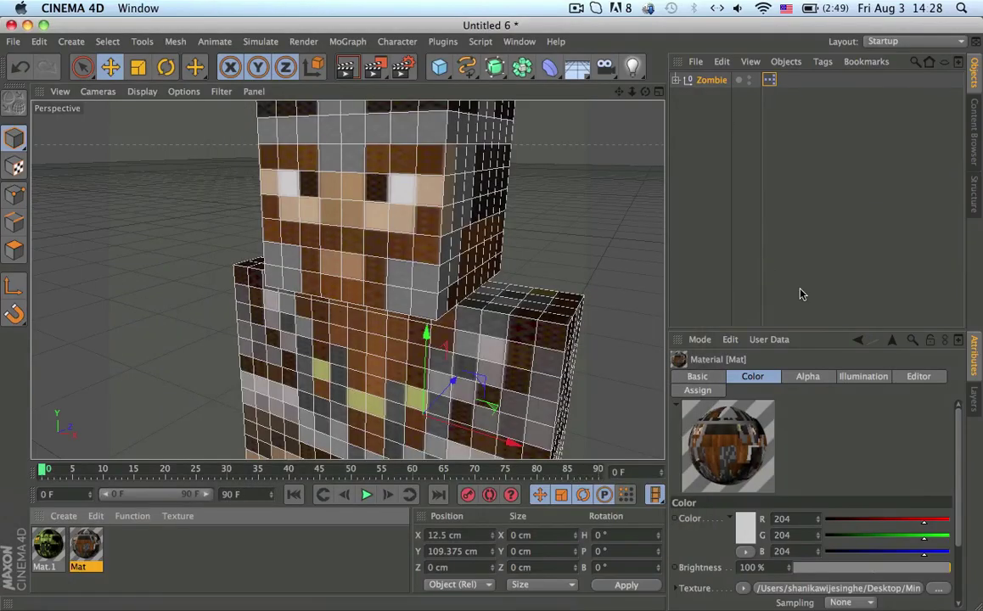
Hide the folder tree and preview in the Content Browser and go up from Characters to the top-level preset libraries
scroll(494, 377, "down", 8)
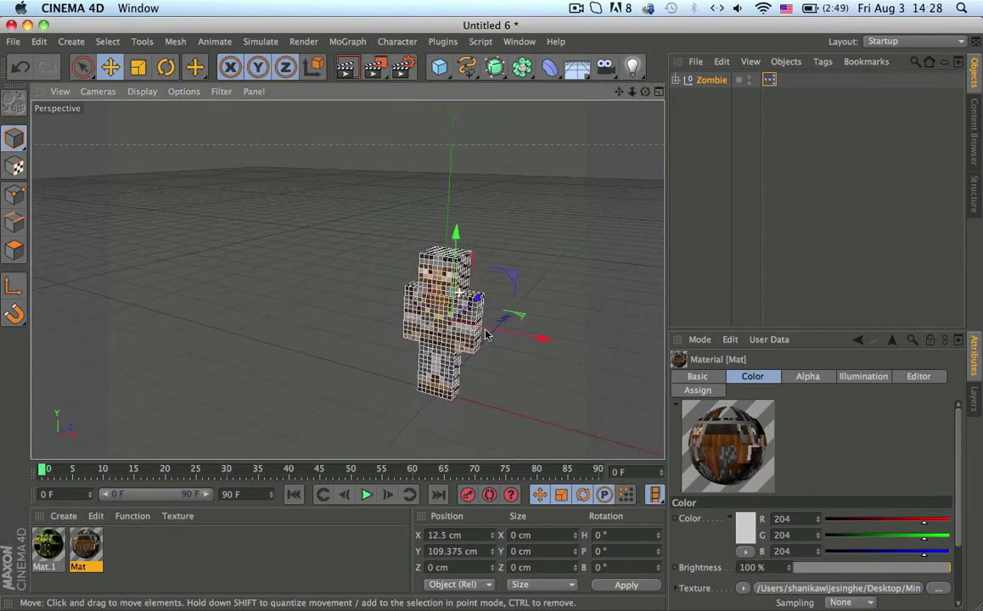
scroll(494, 377, "up", 2)
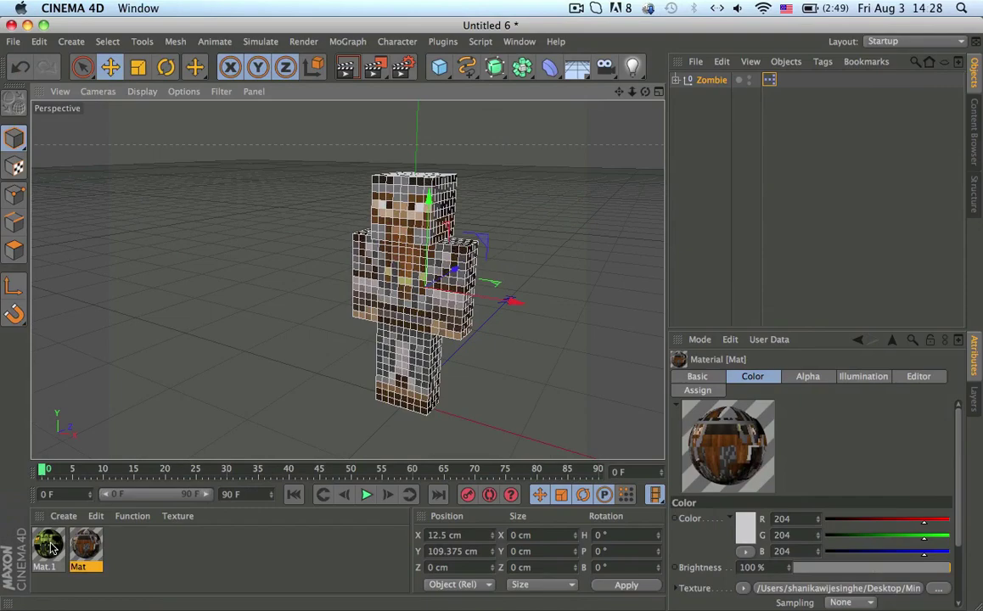
left_click(975, 139)
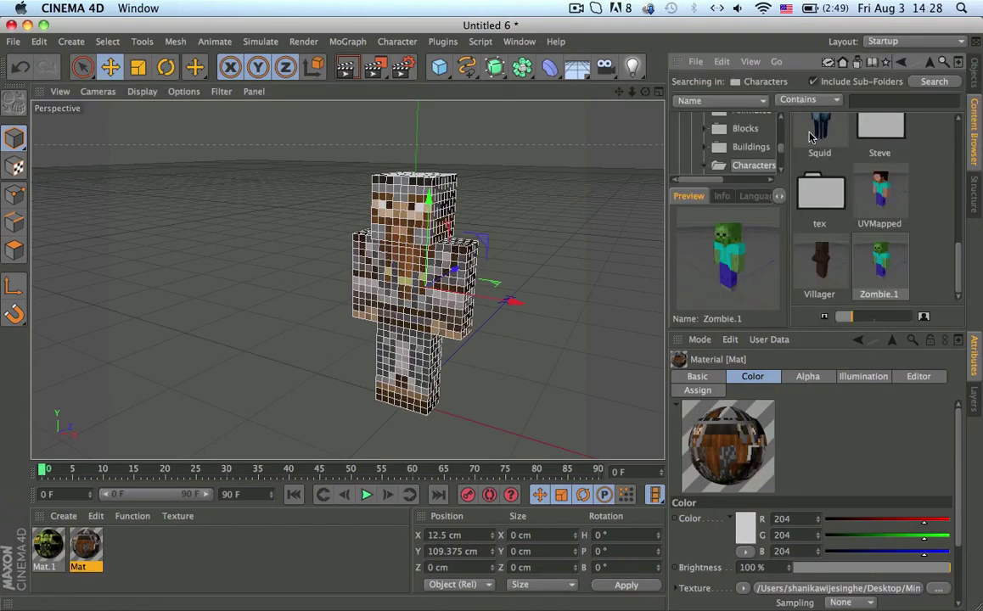
right_click(954, 160)
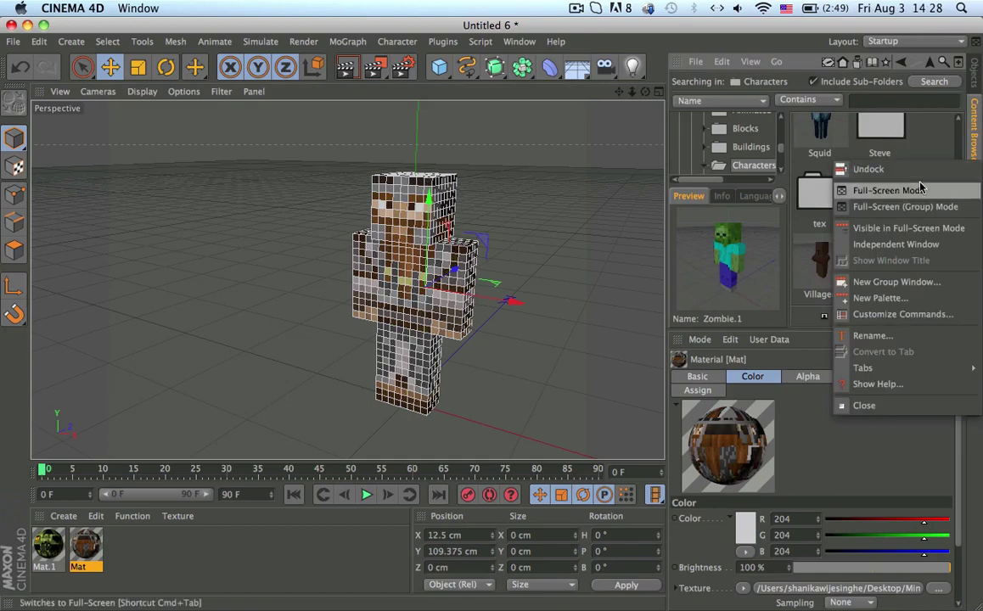
left_click(925, 127)
right_click(926, 143)
left_click(866, 152)
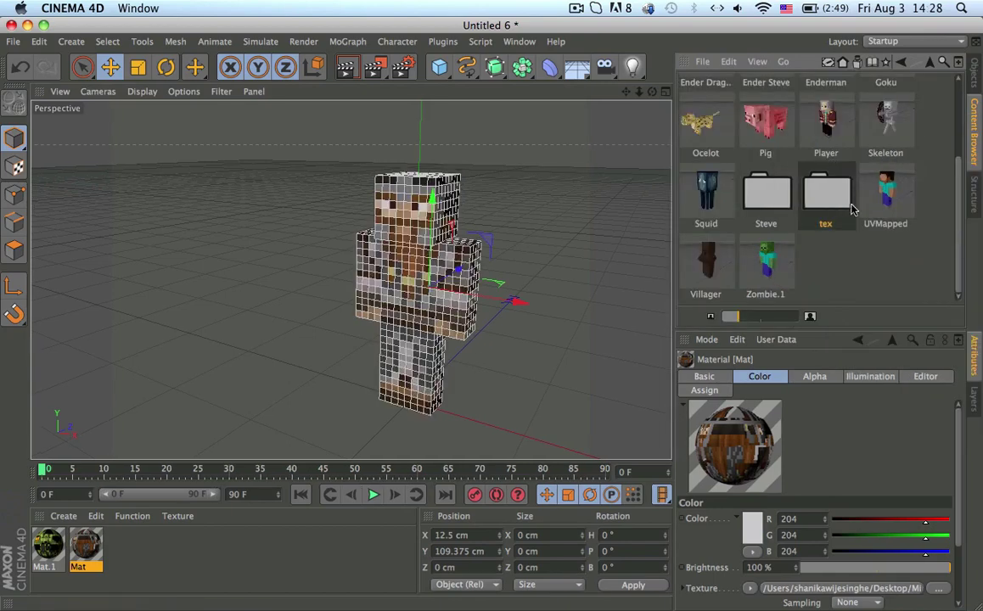
left_click(929, 63)
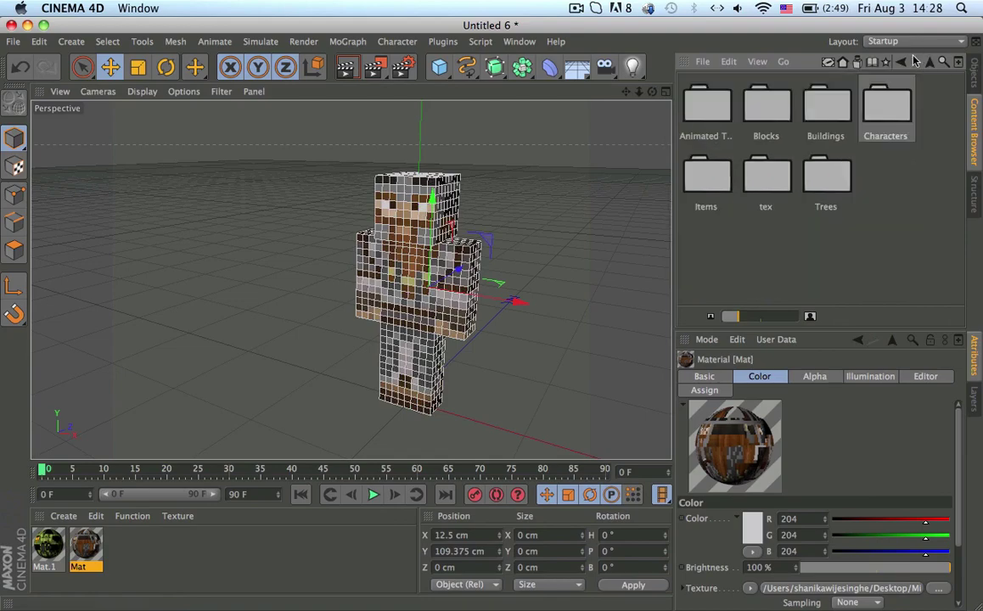
left_click(928, 62)
Create a new preset library with a short placeholder name and open it in the Content Browser
left_click(703, 61)
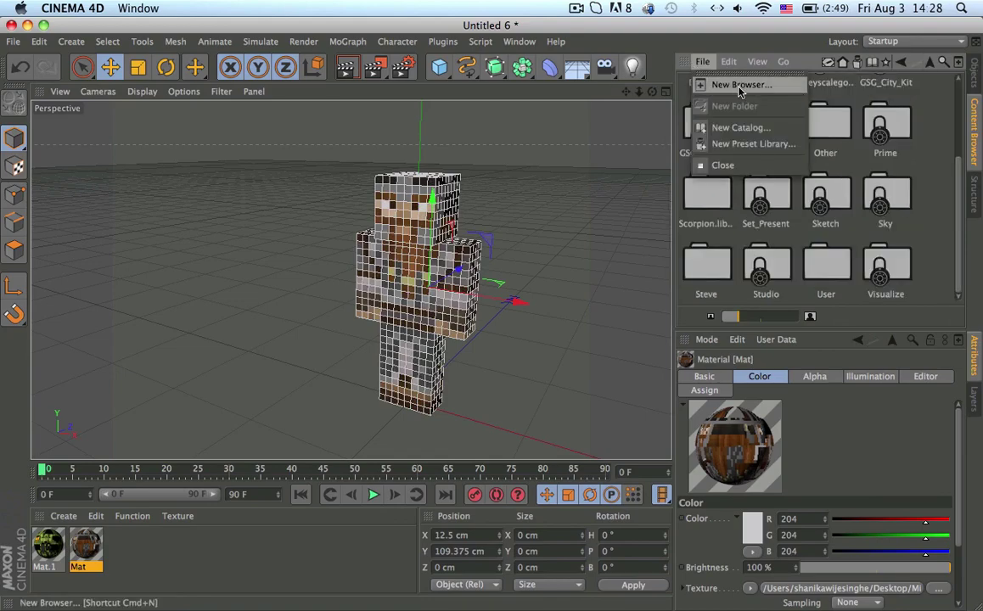
left_click(764, 145)
type("gly")
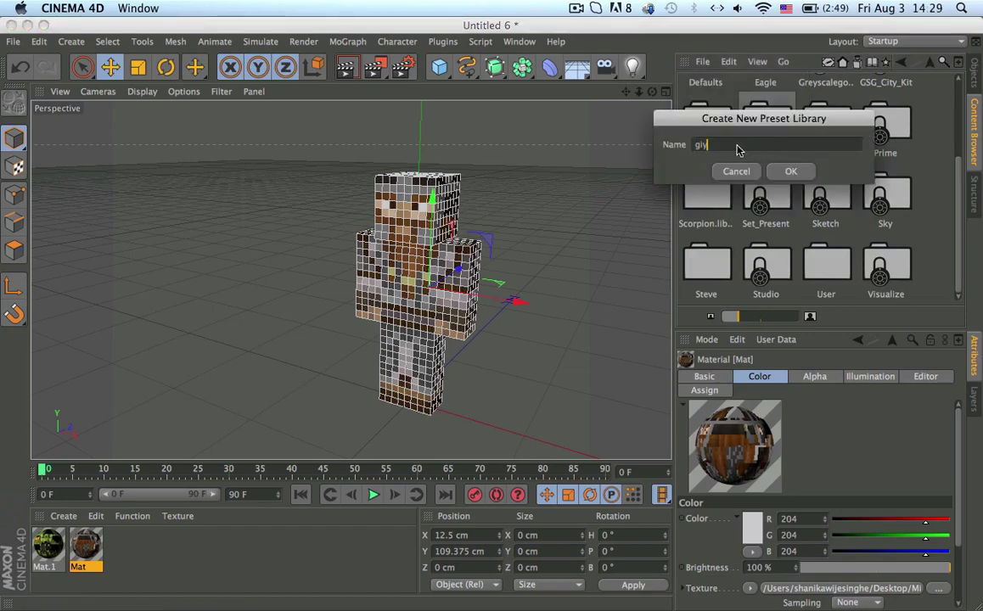
type("glyg")
left_click(791, 171)
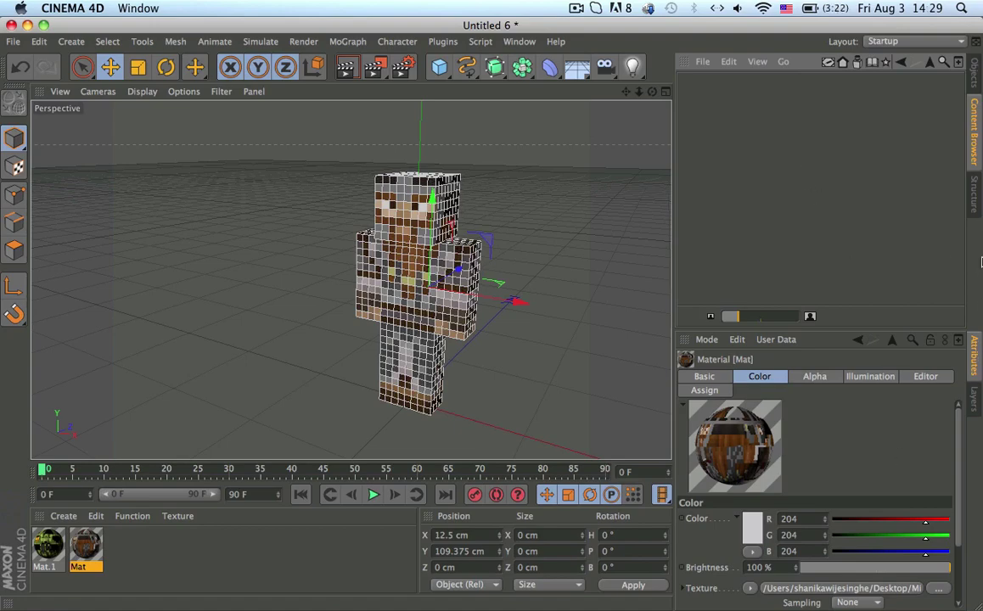
Save the Zombie object as a preset in the new library and open the library's tex folder
left_click(978, 80)
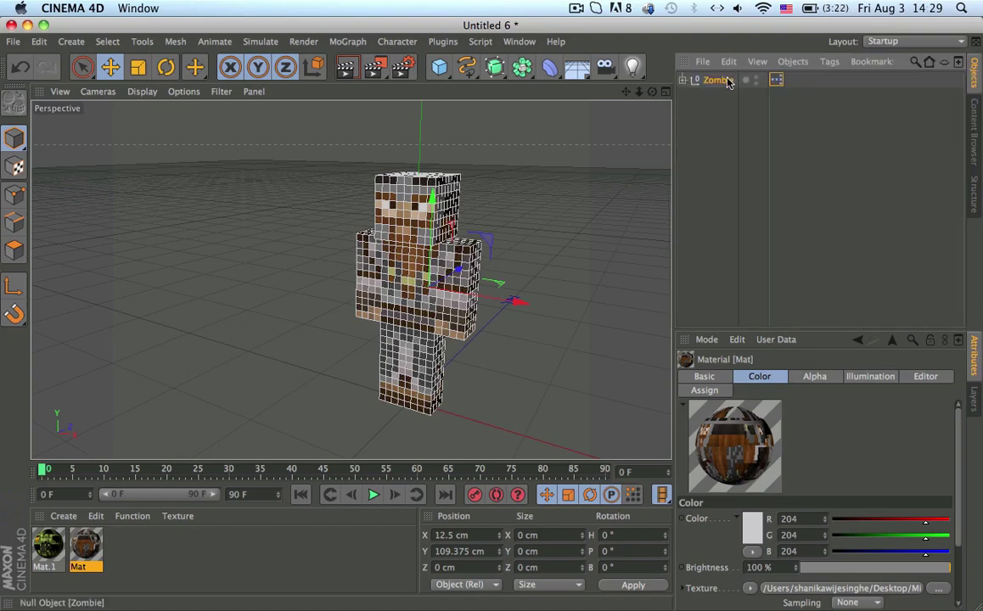
left_click(973, 136)
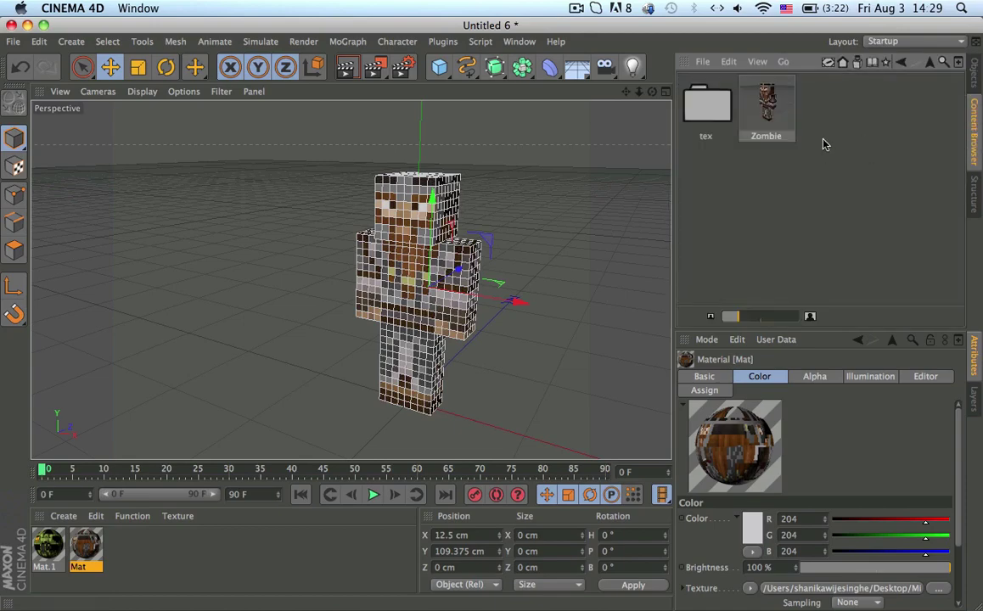
left_click(690, 103)
double_click(690, 106)
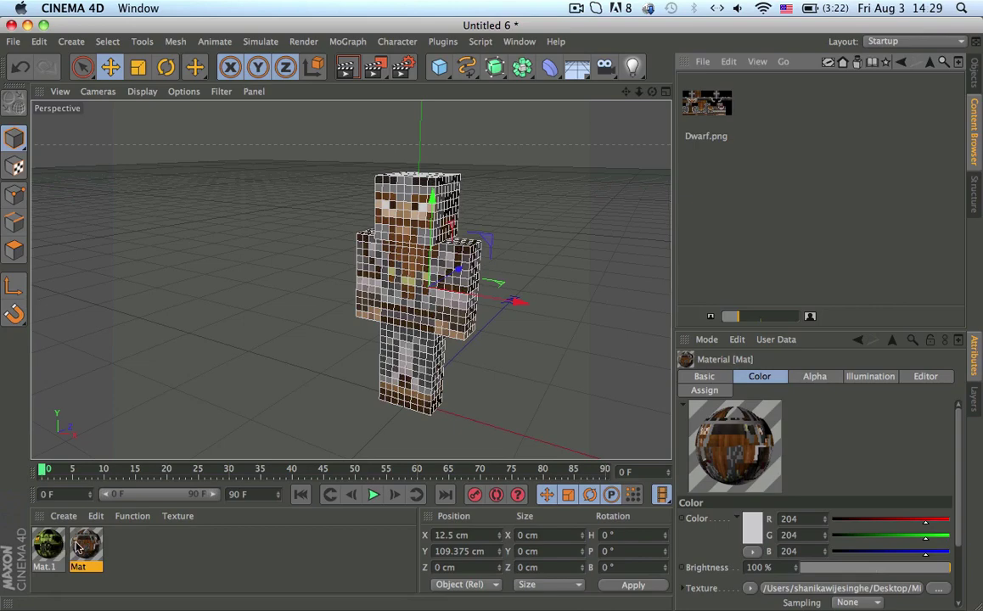
Set the Zombie null's Skin to 0 and return to the tex folder in the Content Browser
left_click(975, 76)
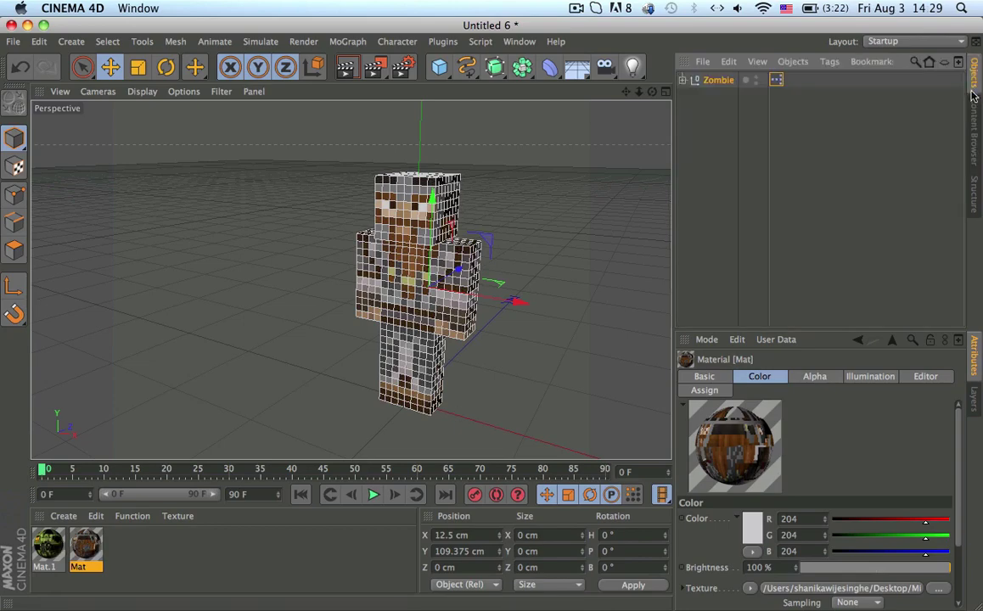
left_click(718, 80)
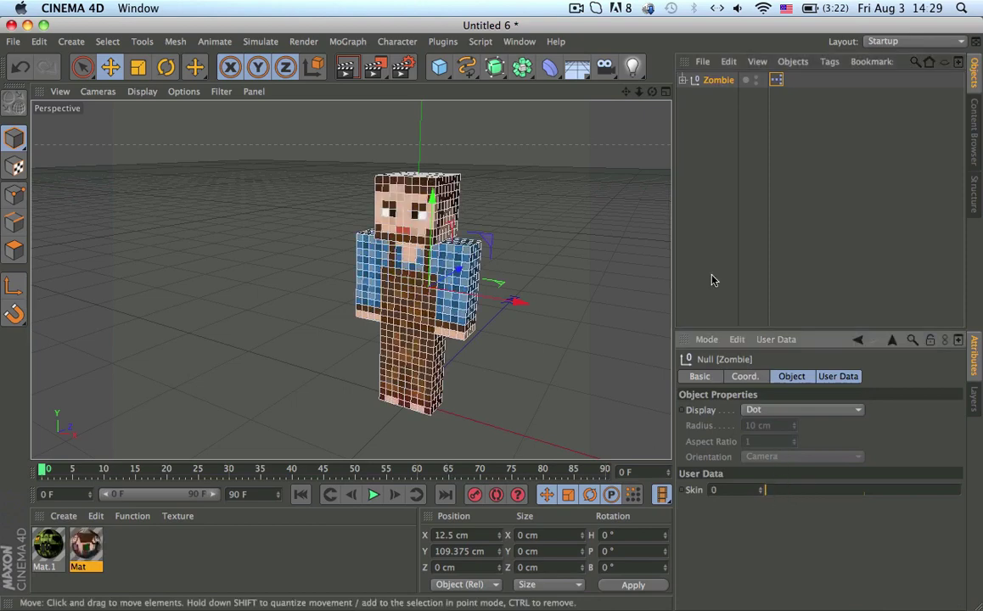
left_click(976, 100)
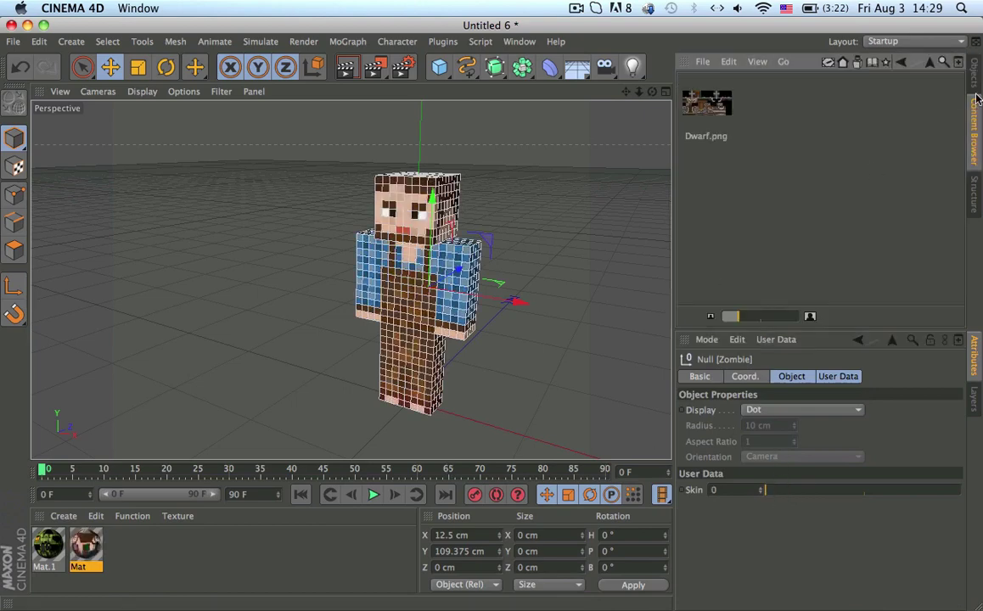
Move Mat's Material Editor aside and store its Color channel texture in the preset library's tex folder
double_click(78, 557)
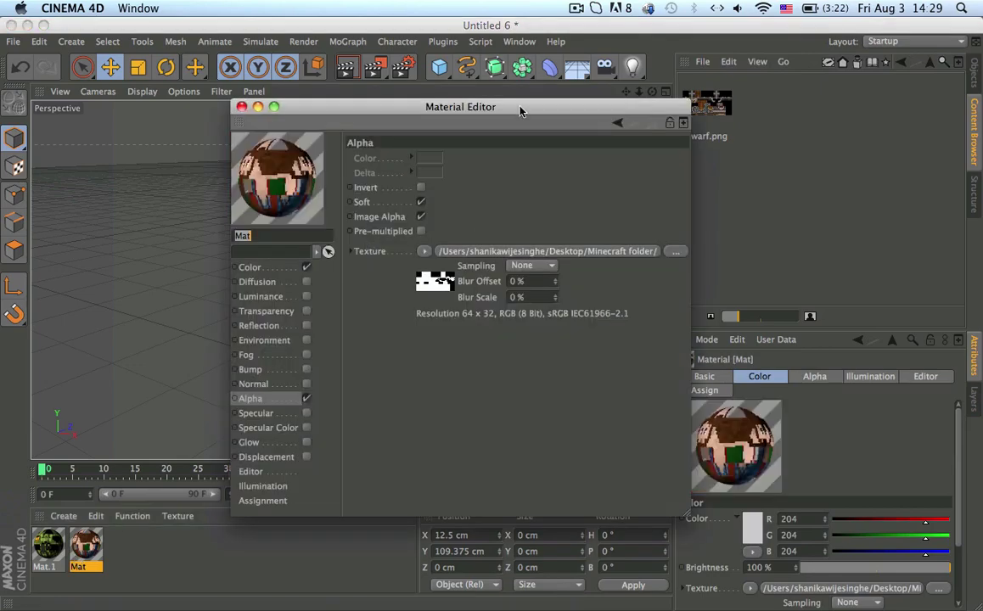
left_click_drag(522, 111, 383, 124)
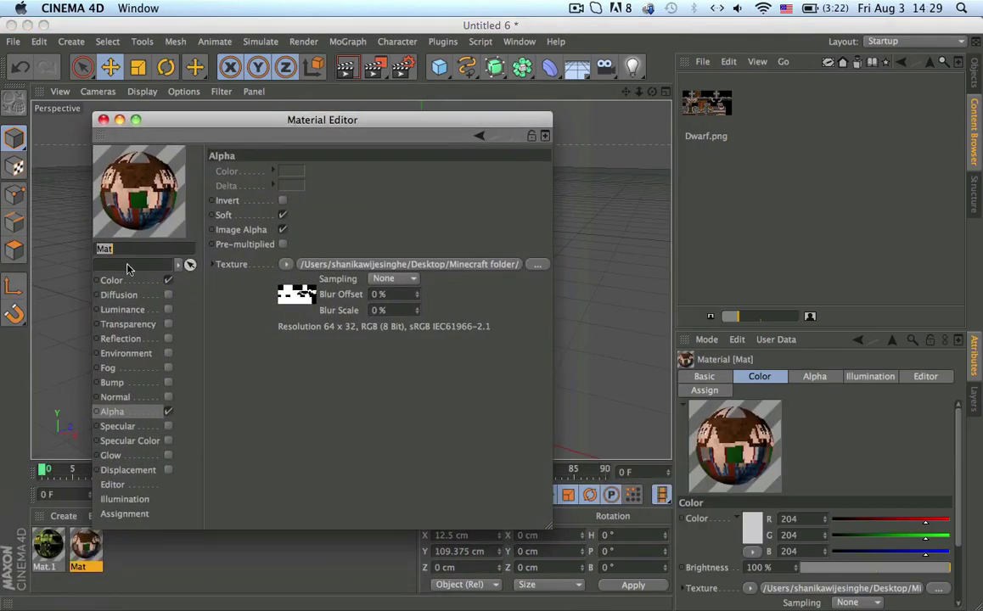
left_click(125, 283)
left_click_drag(295, 267, 812, 163)
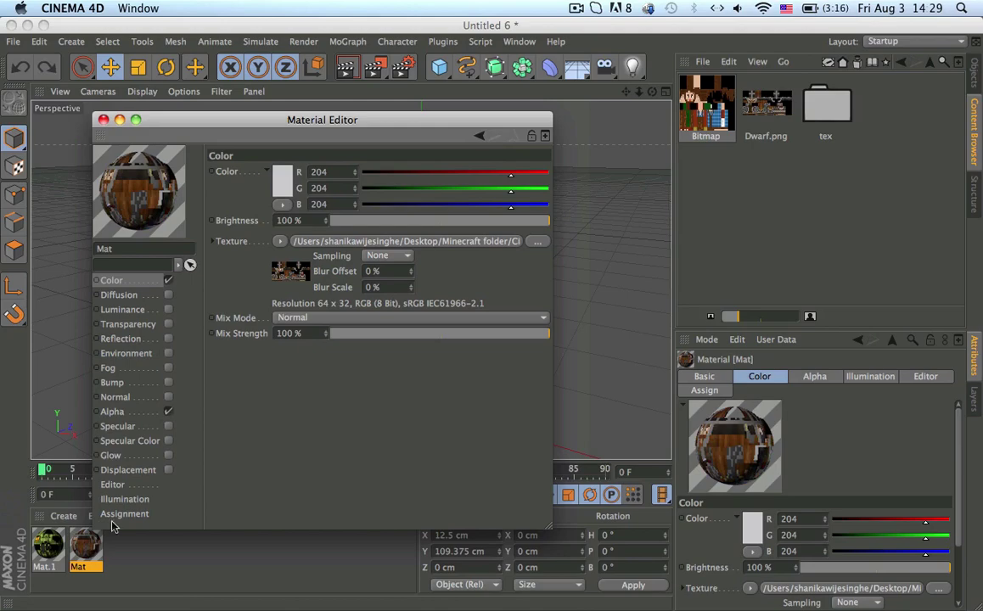
Reselect the Zombie null and set its Skin back to 0 while Mat's Color channel stays open
left_click(974, 75)
left_click(718, 80)
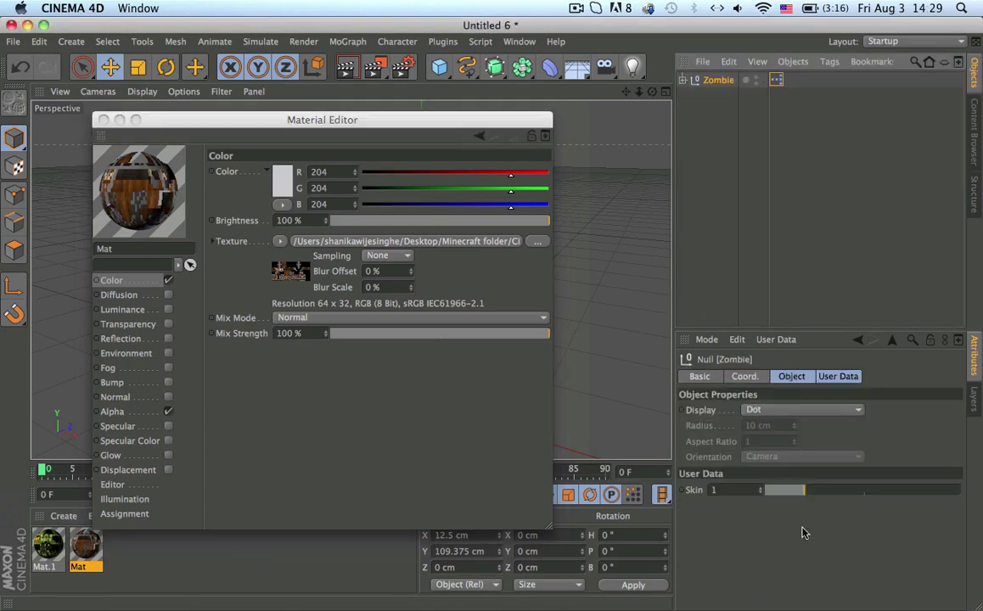
left_click_drag(783, 497, 766, 491)
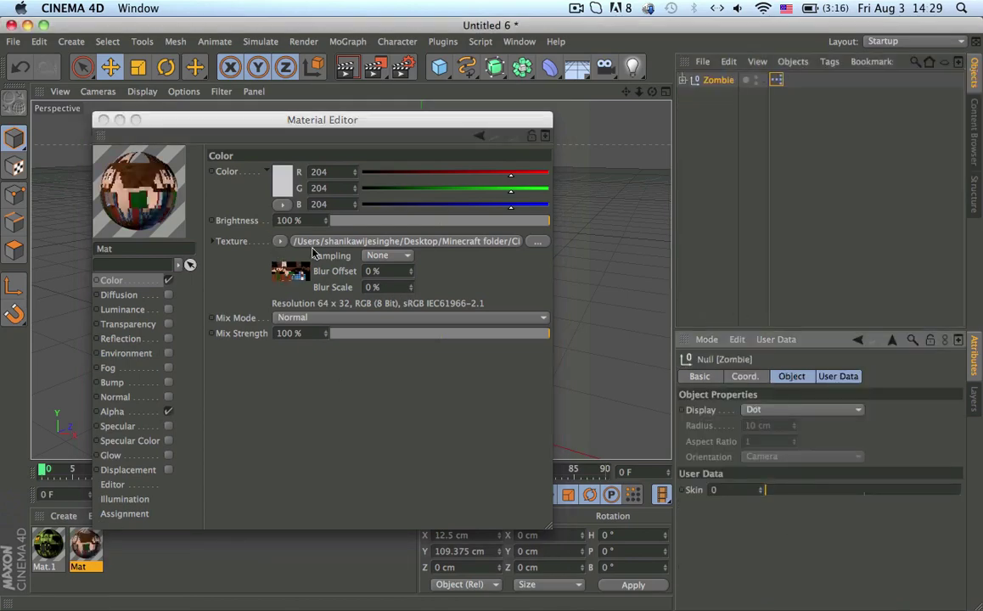
Store the material Mat as a preset in the library's tex folder and close its Material Editor
left_click(974, 120)
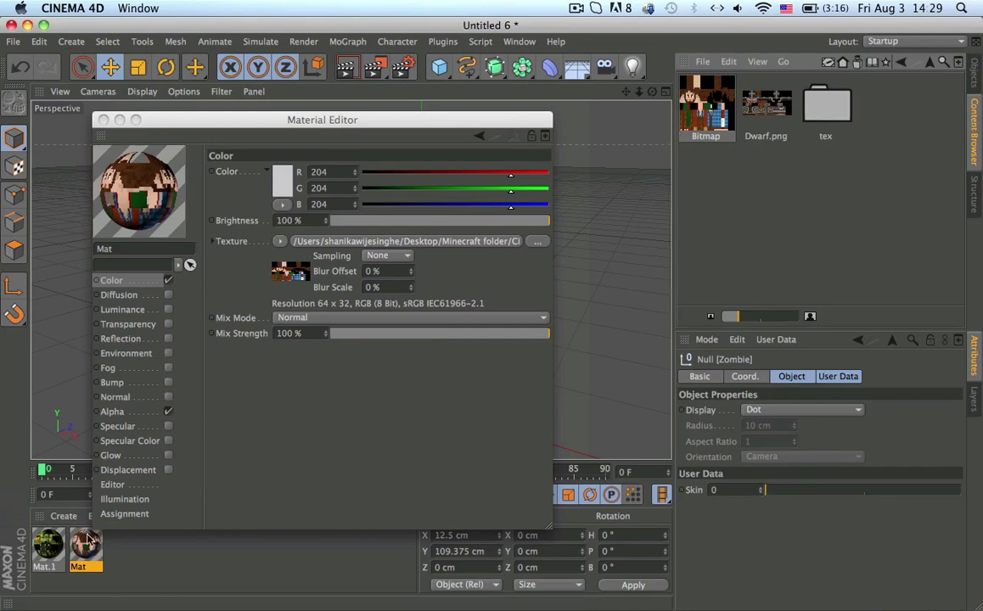
left_click_drag(87, 540, 719, 172)
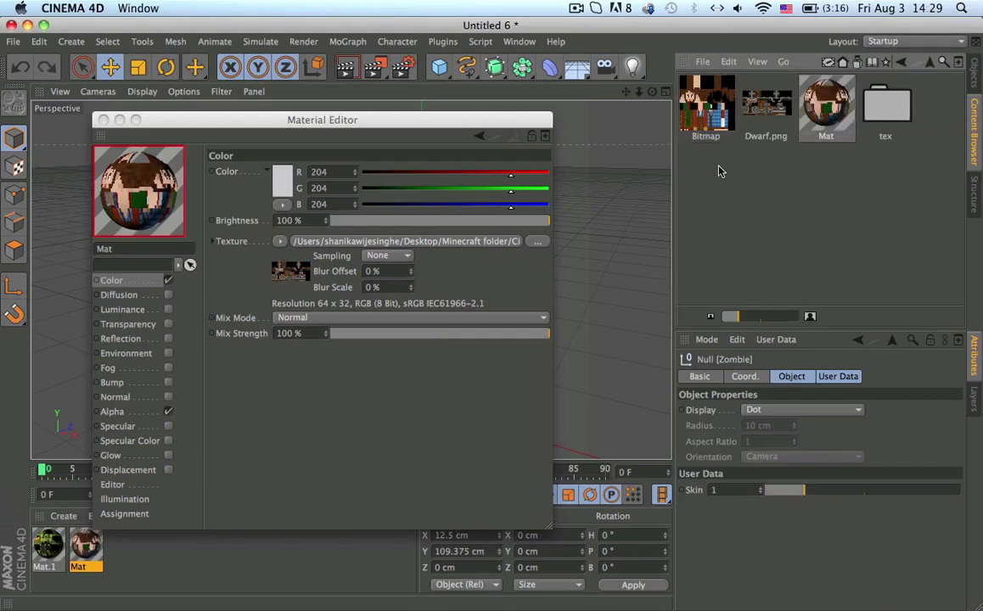
left_click(88, 545)
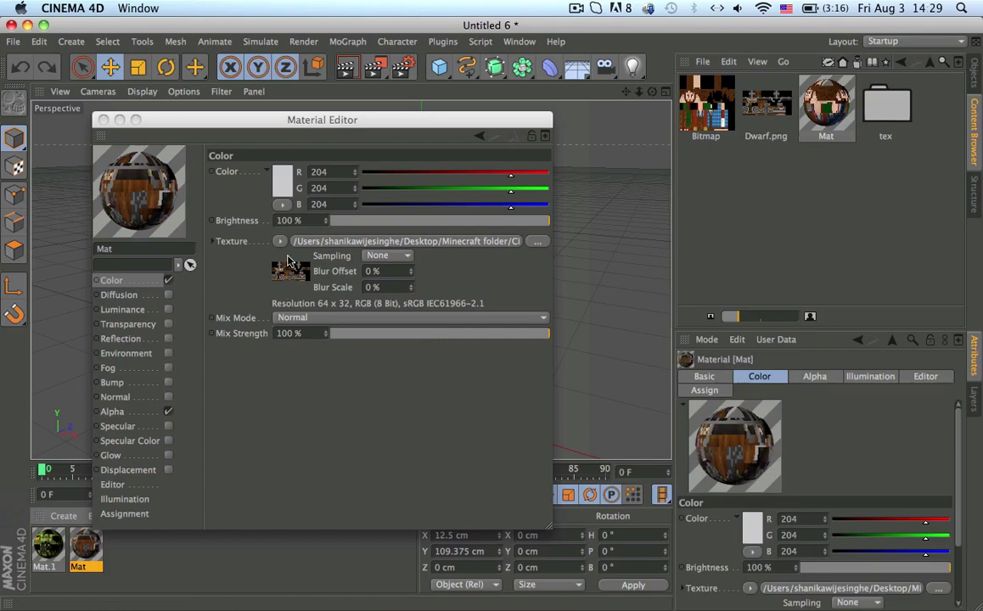
left_click(706, 92)
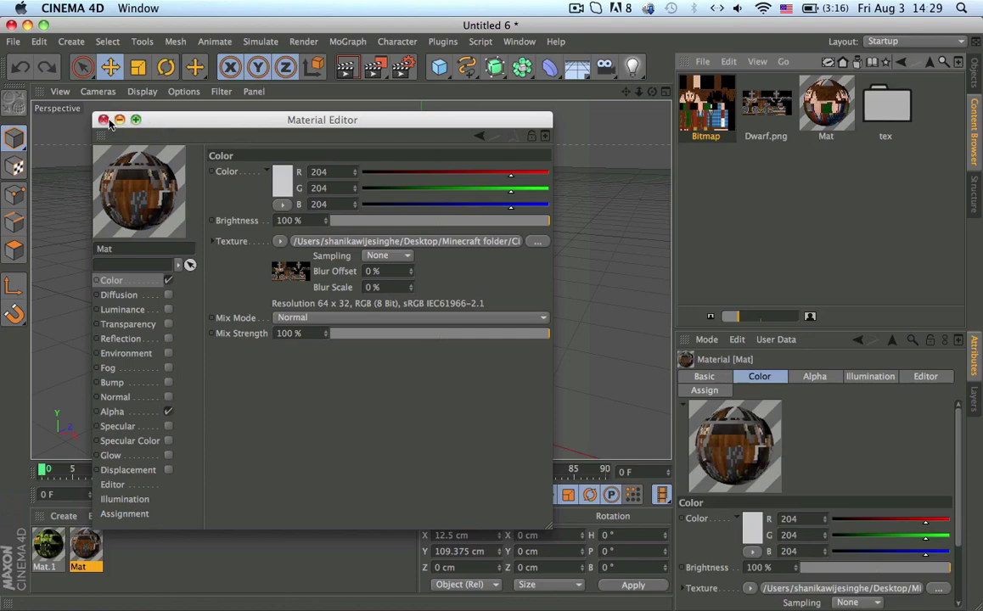
left_click(103, 119)
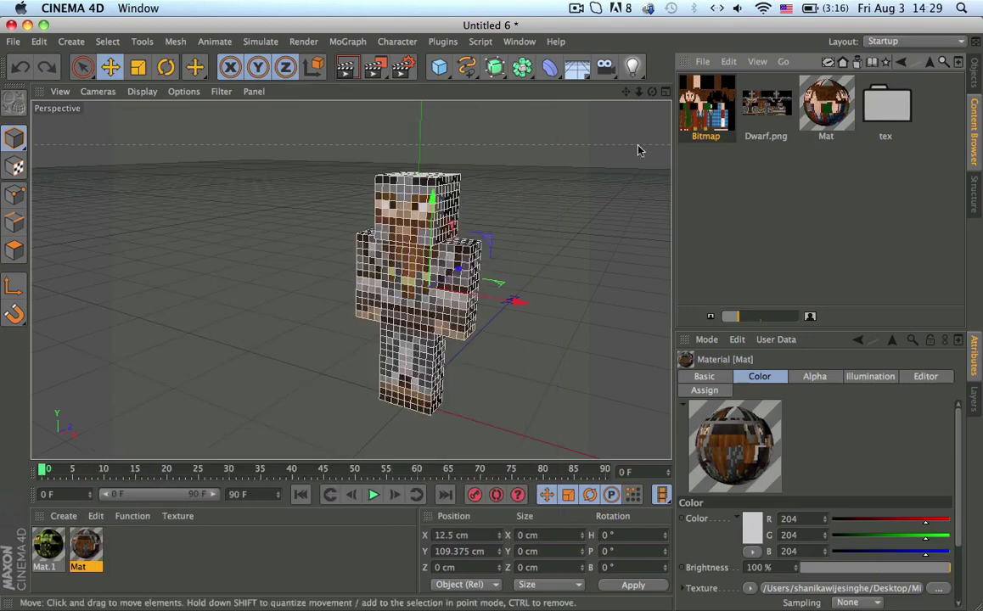
Load the Bitmap preset as a new material and copy its texture file path, preset://giygiyg.lib4d/tex/tex/Farmer.png
double_click(695, 105)
double_click(49, 533)
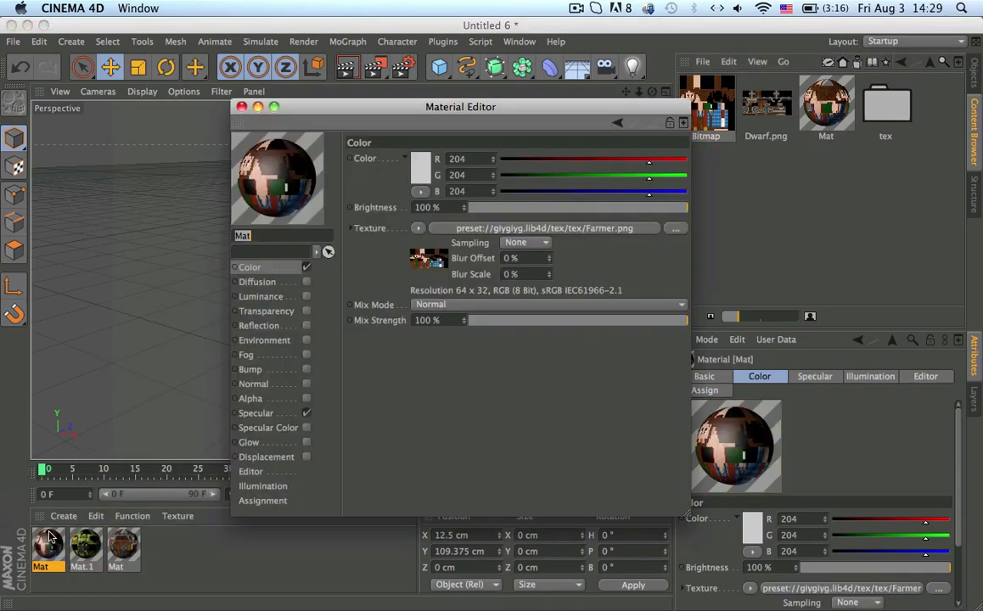
left_click(441, 255)
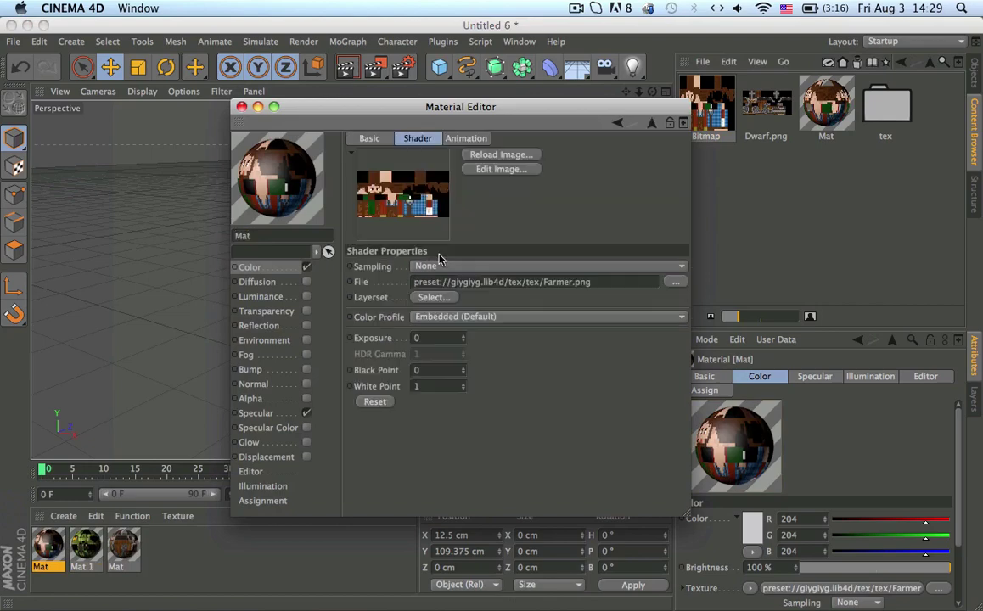
left_click(449, 282)
key("super+c")
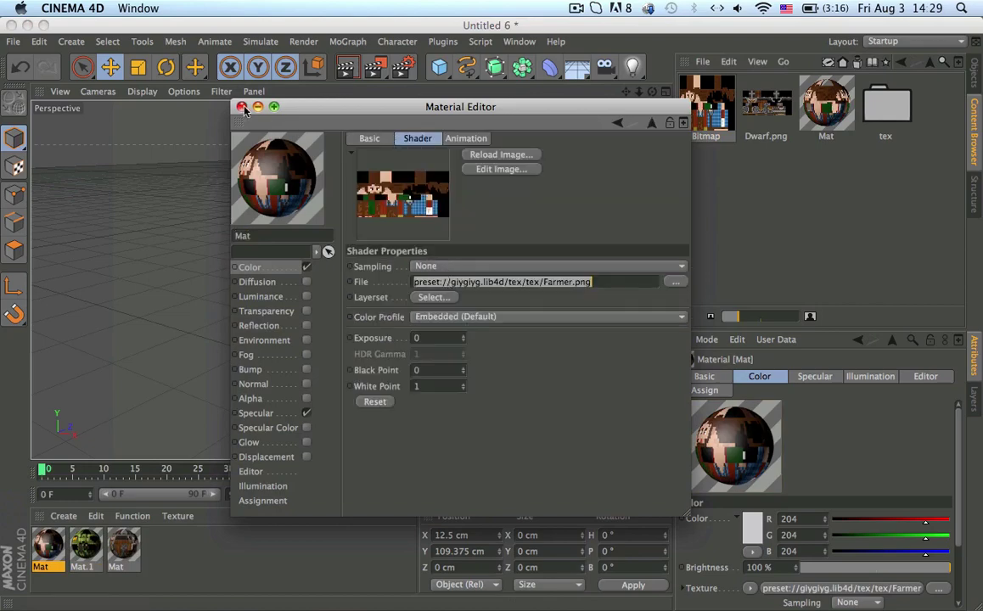
left_click(241, 106)
In the Zombie's XPresso, replace the Farmer.png Constant node's value with preset://giygiyg.lib4d/tex/tex/Farmer.png and close the editor
left_click(975, 75)
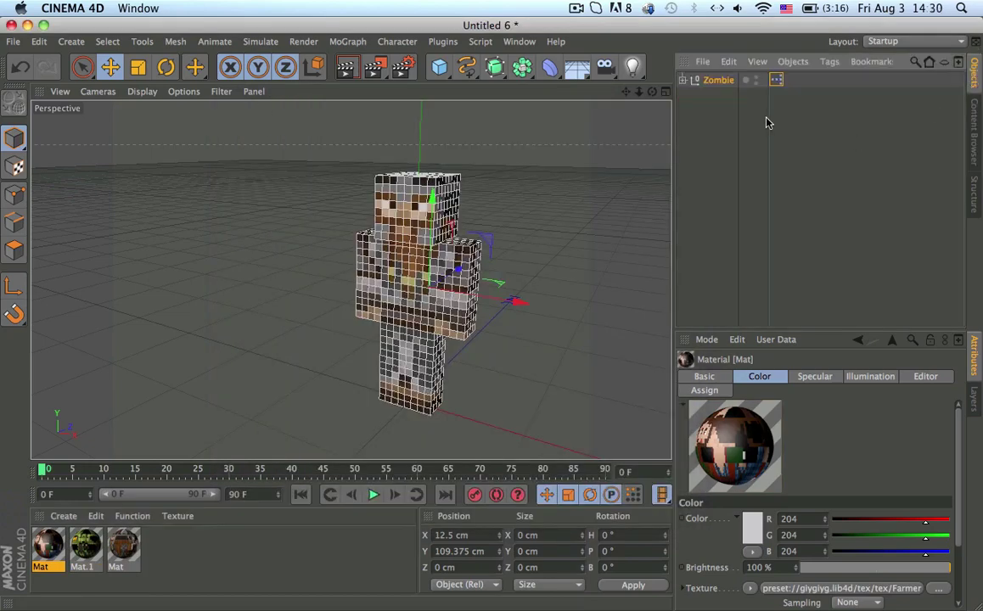
left_click(719, 80)
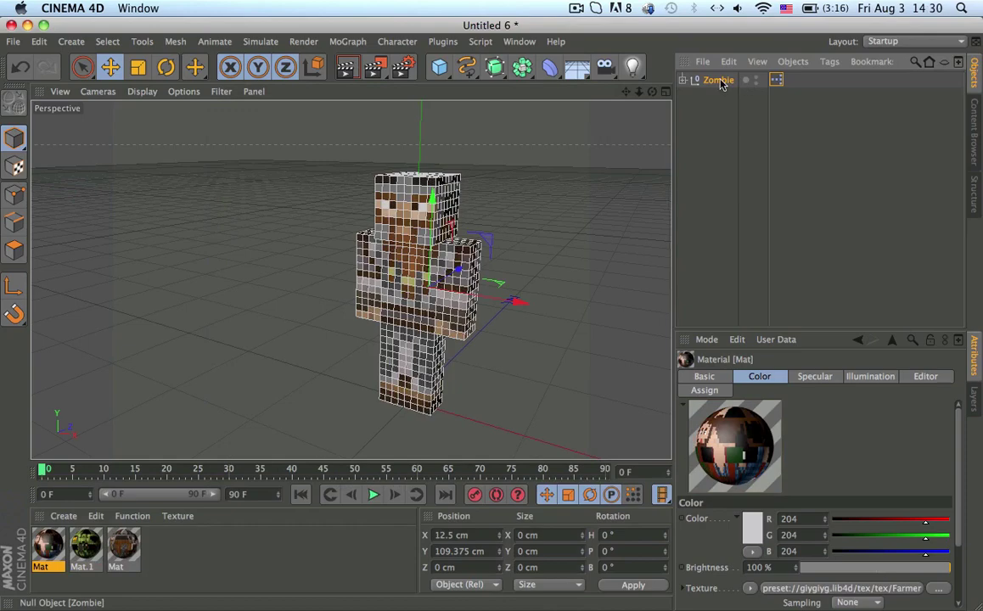
double_click(777, 80)
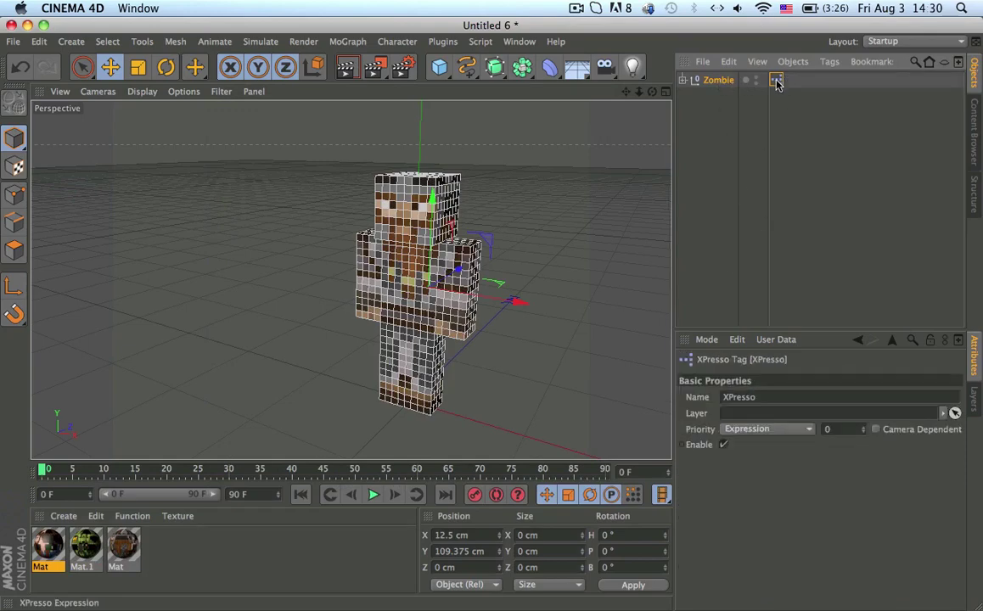
left_click(296, 366)
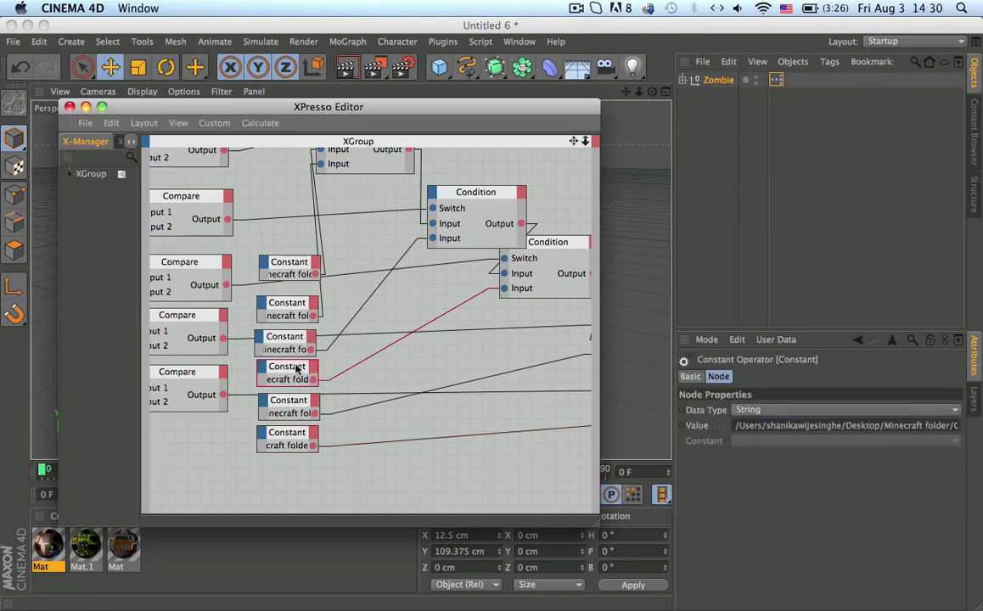
double_click(770, 428)
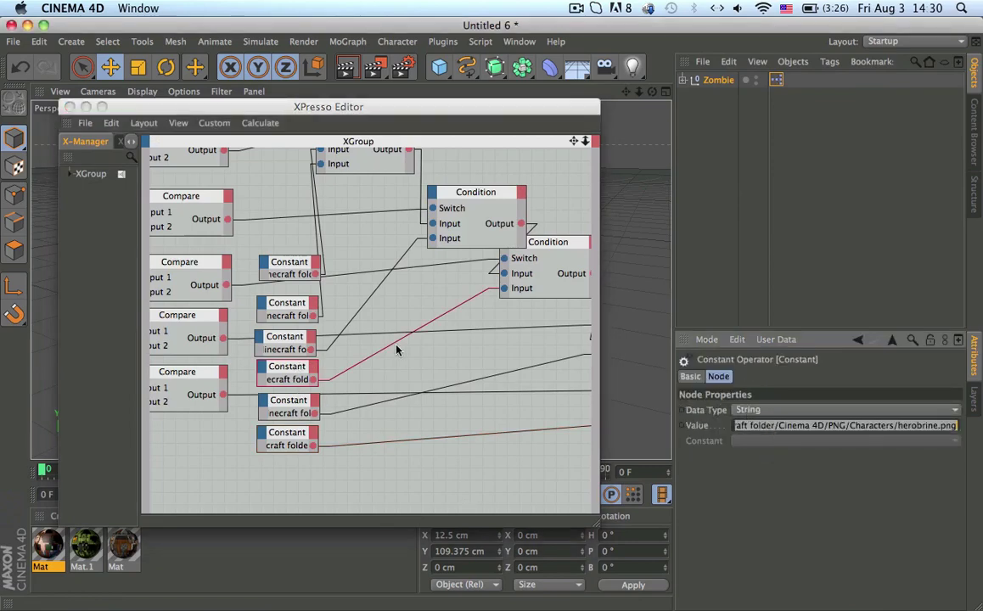
left_click(300, 342)
left_click(284, 315)
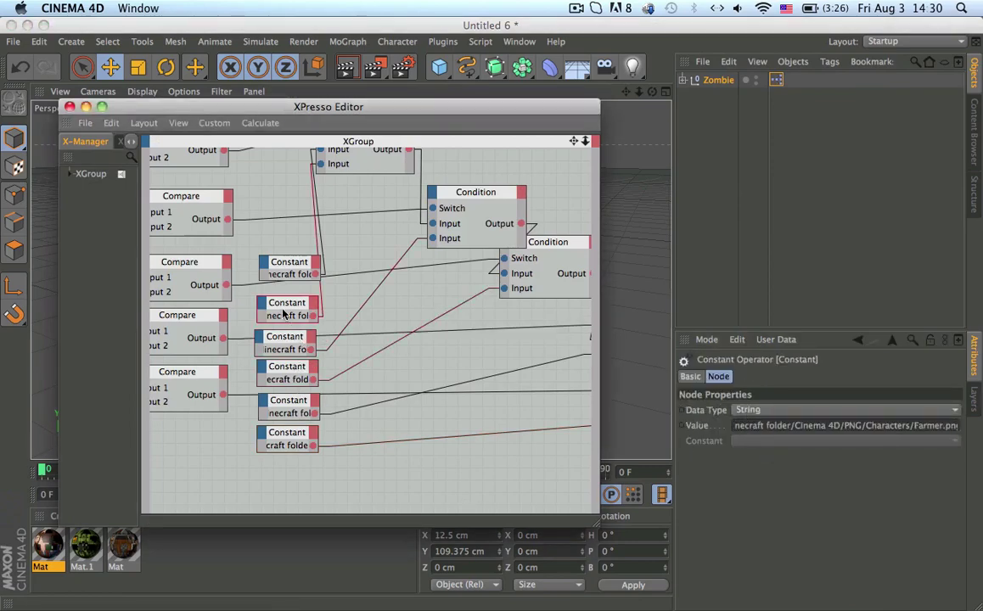
left_click(768, 425)
key("super+a")
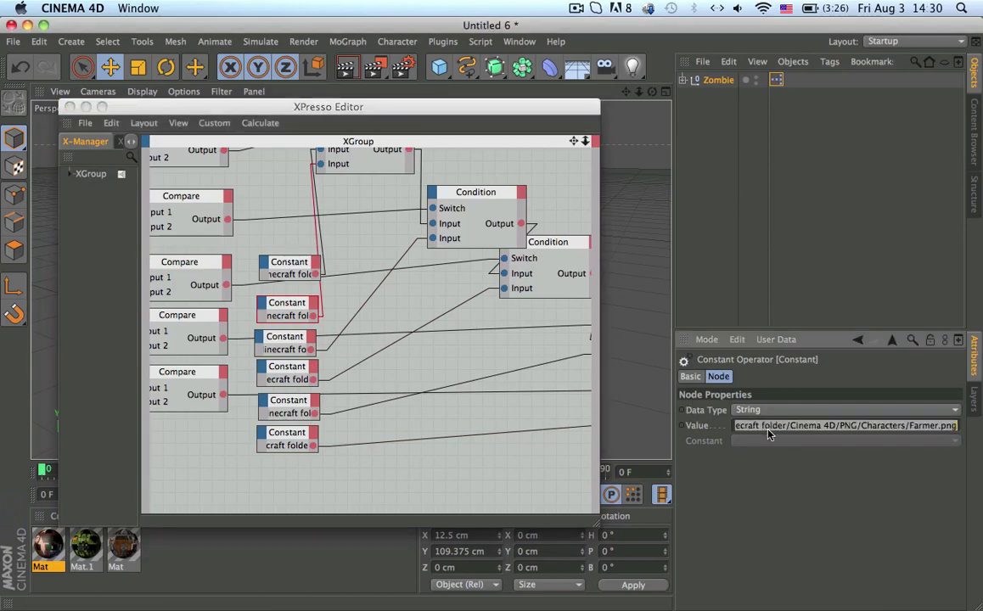
key("super+v")
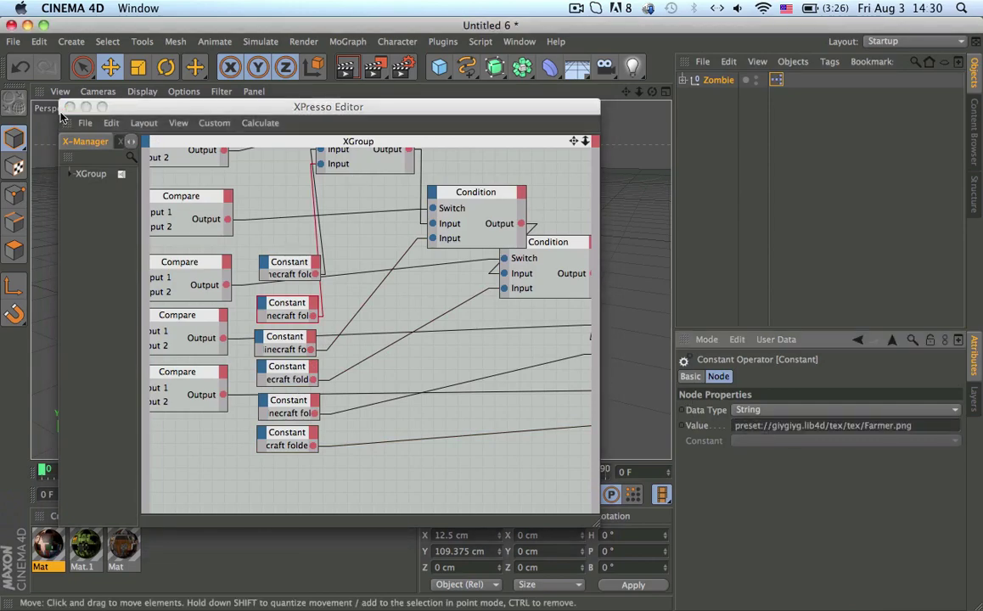
left_click(69, 107)
Set the Zombie null's Skin to 5 and deselect it to inspect the textured character
left_click(719, 80)
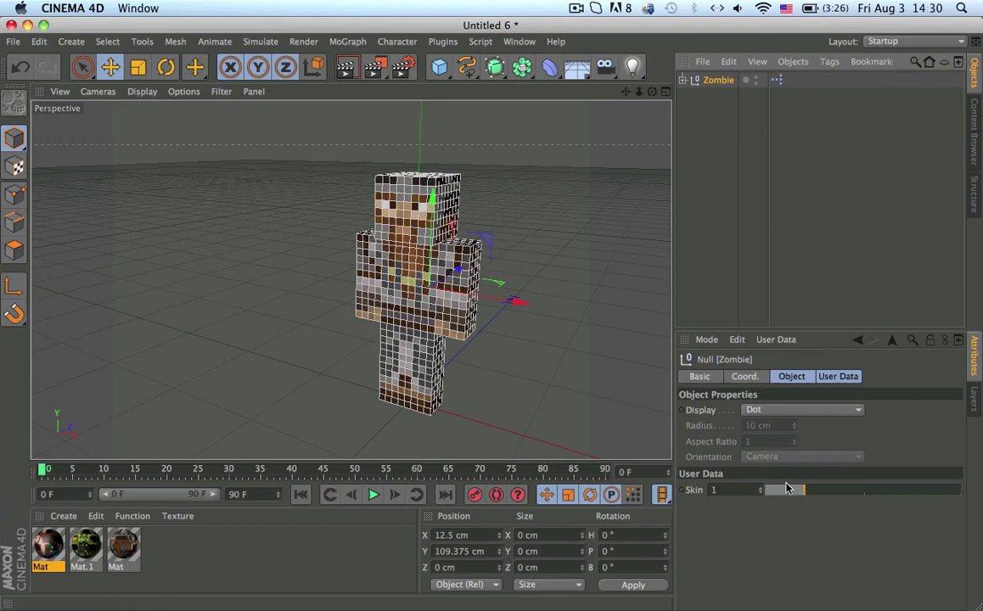
left_click_drag(789, 490, 957, 492)
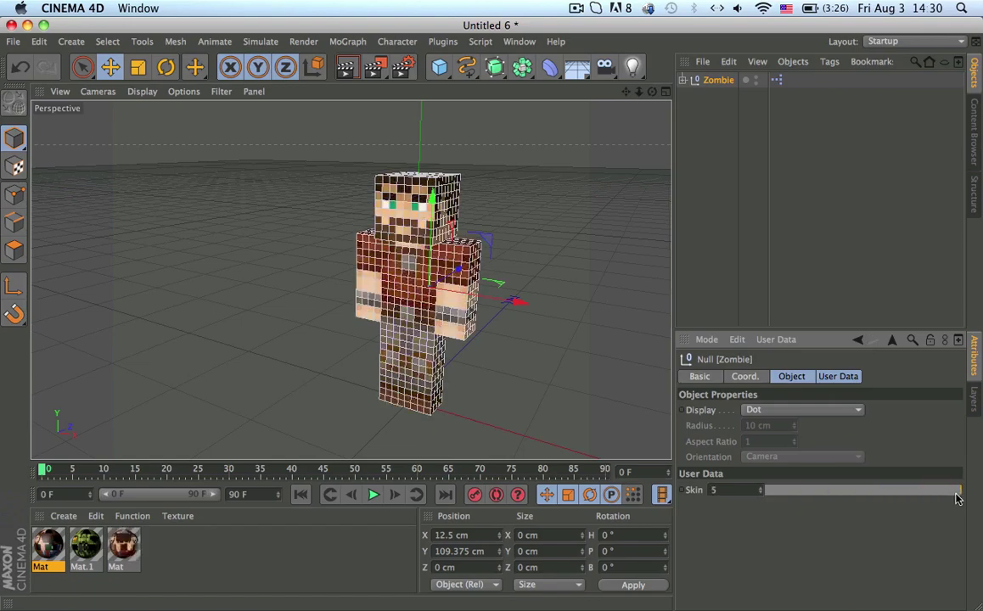
left_click(726, 156)
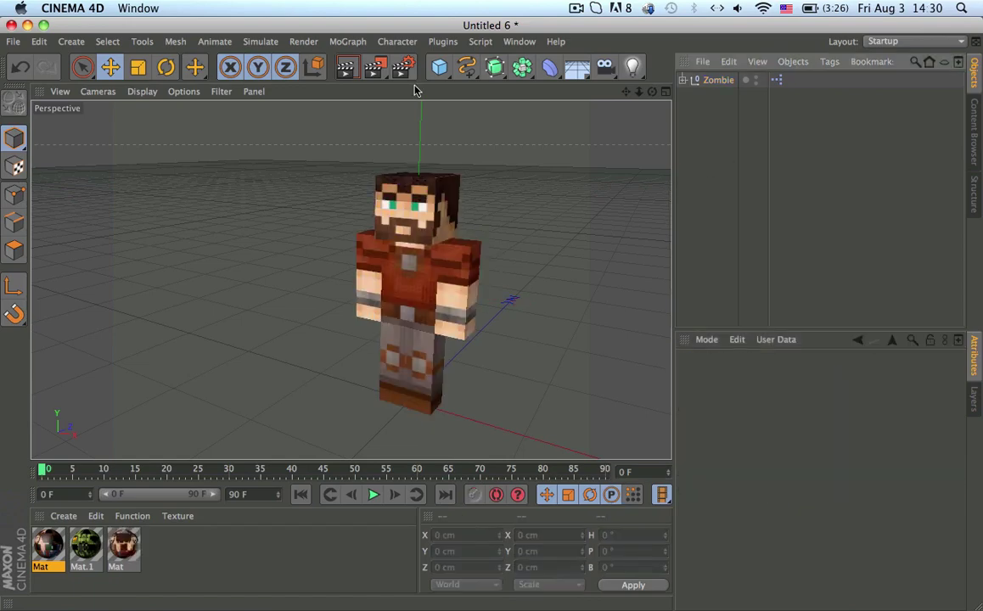
scroll(424, 248, "up", 5)
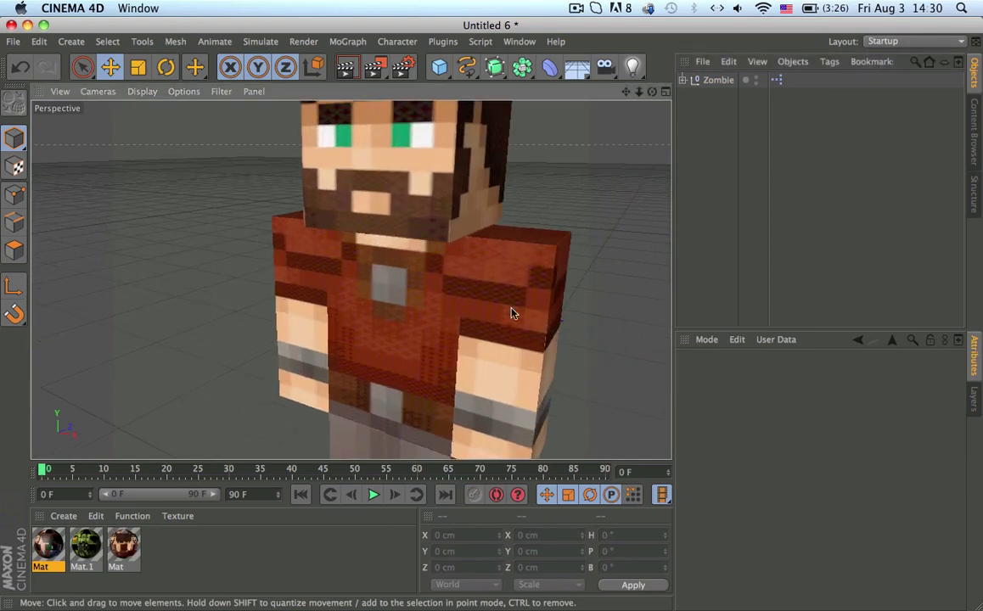
scroll(511, 312, "down", 8)
scroll(499, 400, "down", 10)
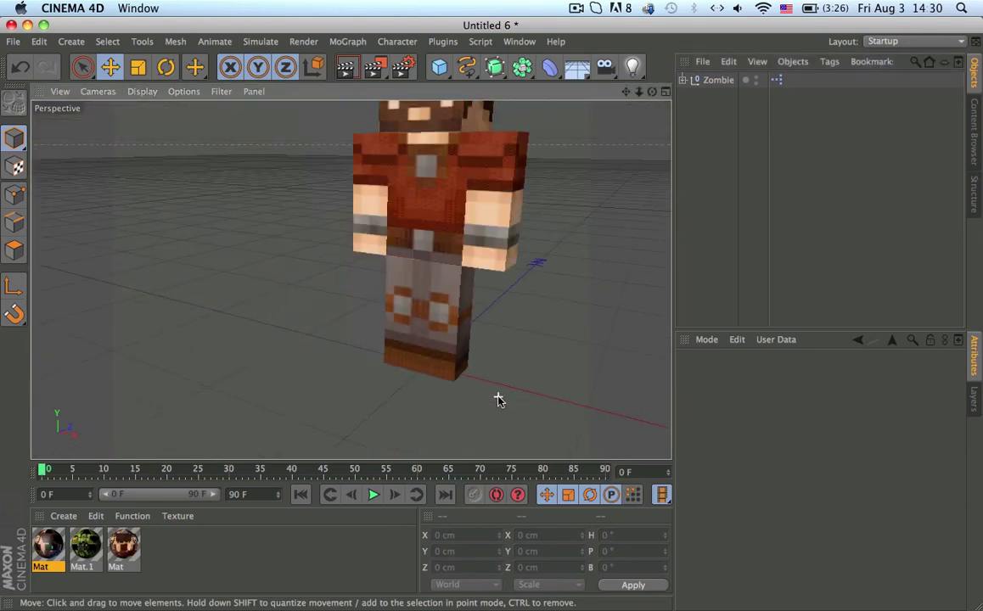